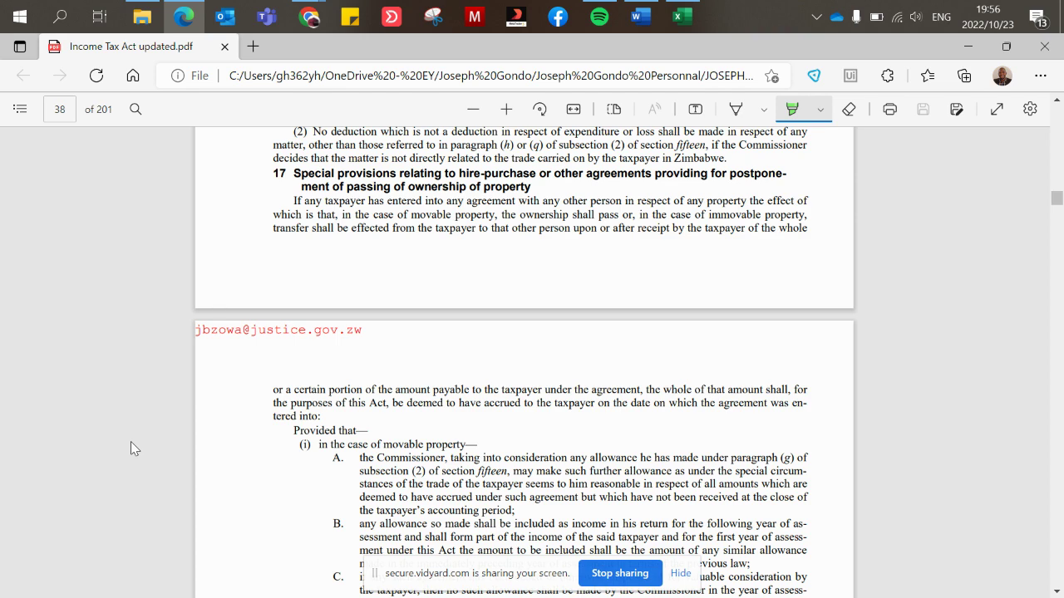
Step: Scroll the Income Tax Act PDF down to section 17 on page 38
{"action": "scroll", "coordinate": [131, 442], "scroll_direction": "down", "scroll_amount": 3}
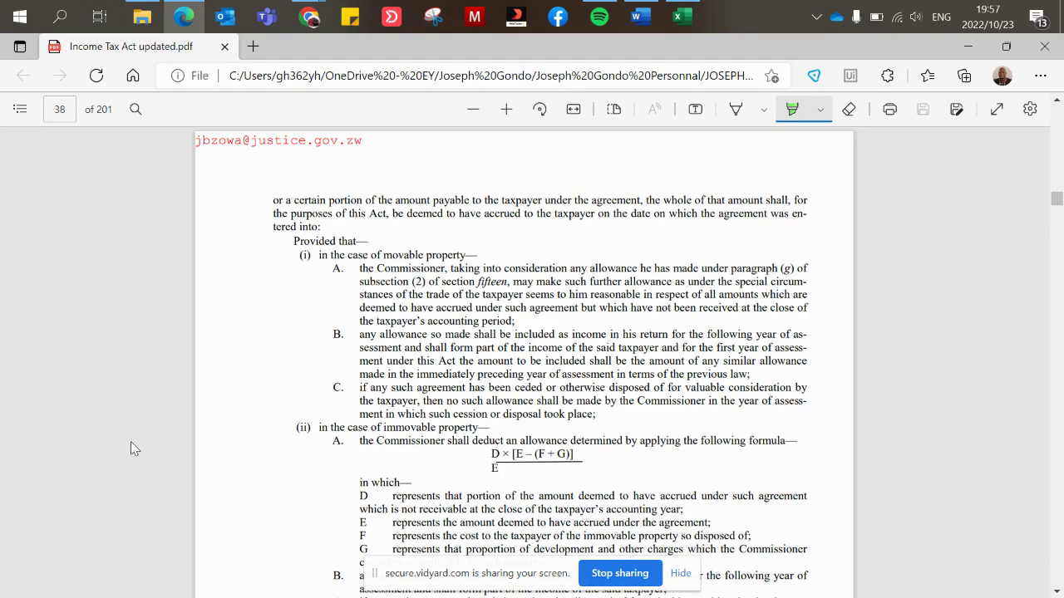
Step: Scroll down to the D × [E – (F + G)] / E formula and its variable definitions
{"action": "scroll", "coordinate": [131, 443], "scroll_direction": "down", "scroll_amount": 1}
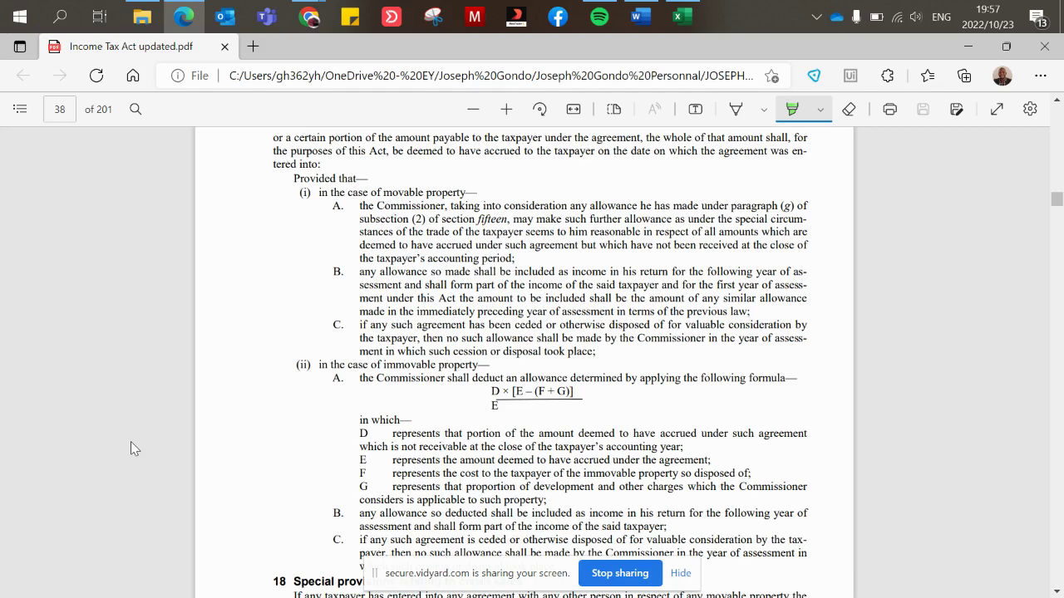
{"action": "scroll", "coordinate": [131, 442], "scroll_direction": "down", "scroll_amount": 3}
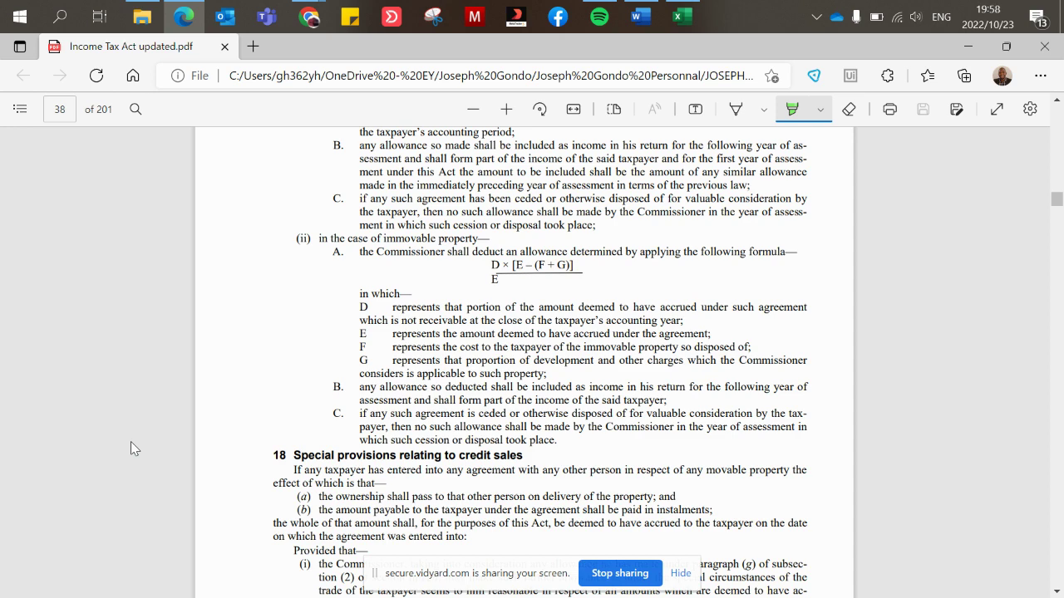
Step: Scroll through section 18, then back up to the page 37/38 break where section 17 starts
{"action": "scroll", "coordinate": [131, 441], "scroll_direction": "down", "scroll_amount": 1}
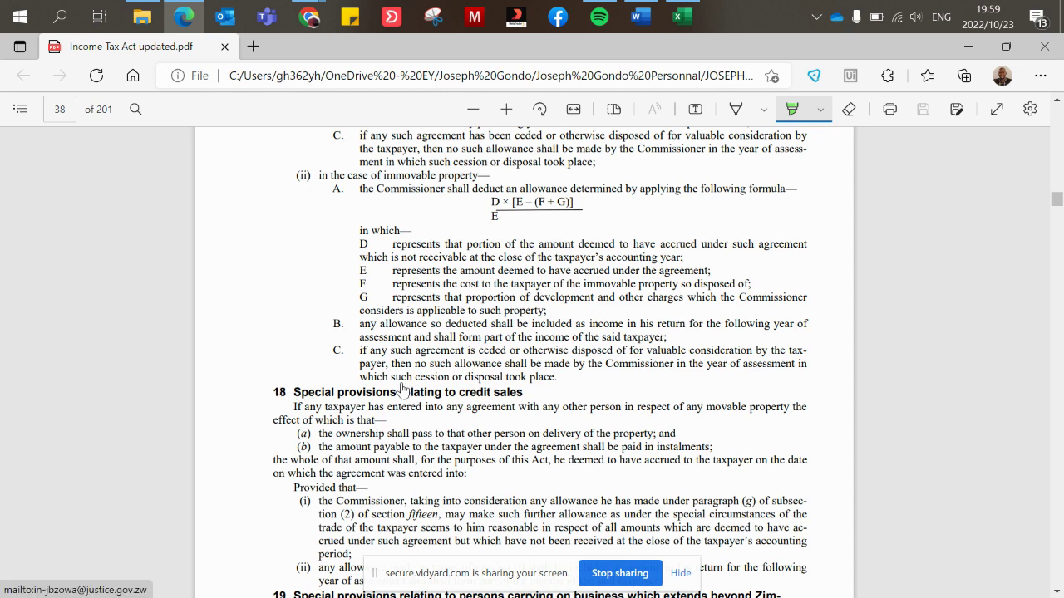
{"action": "scroll", "coordinate": [402, 391], "scroll_direction": "up", "scroll_amount": 5}
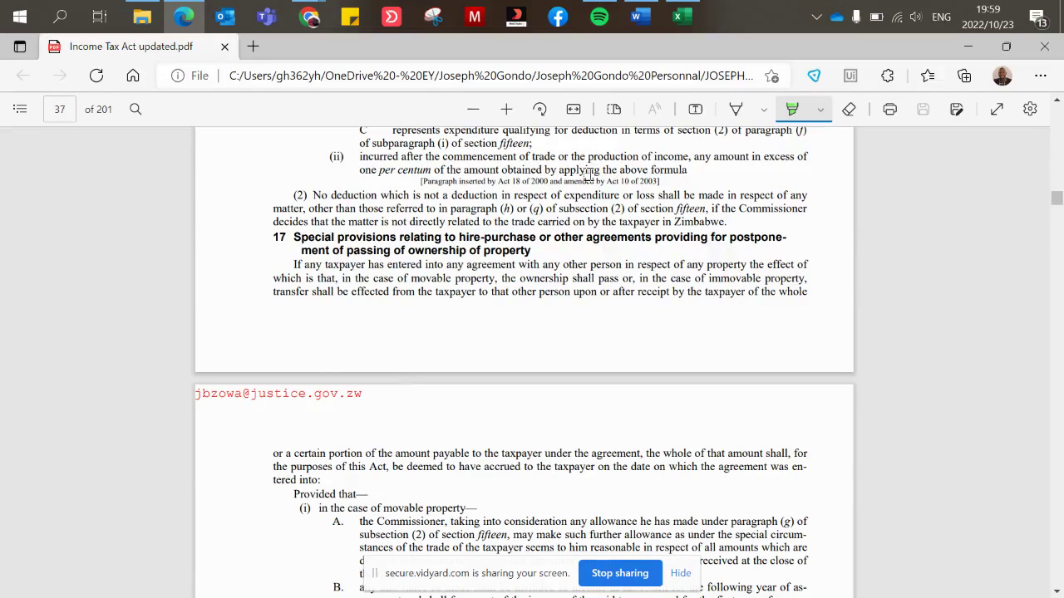
Step: Read the five-plot suspensive-sale question in the Word assignment, then return to the Excel workbook
{"action": "left_click", "coordinate": [637, 15]}
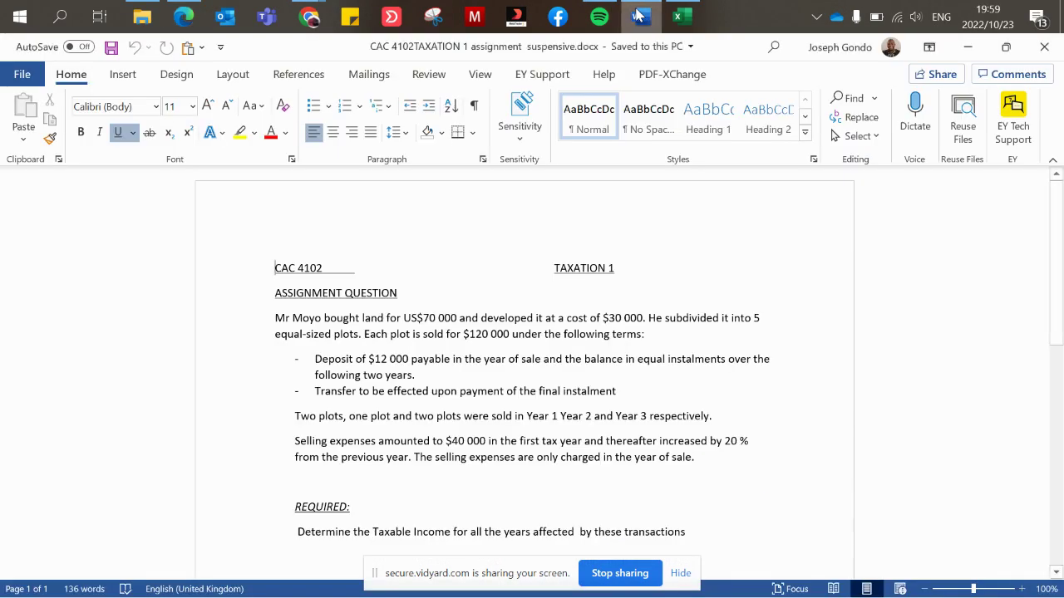
{"action": "left_click_drag", "start_coordinate": [1061, 278], "coordinate": [1061, 324]}
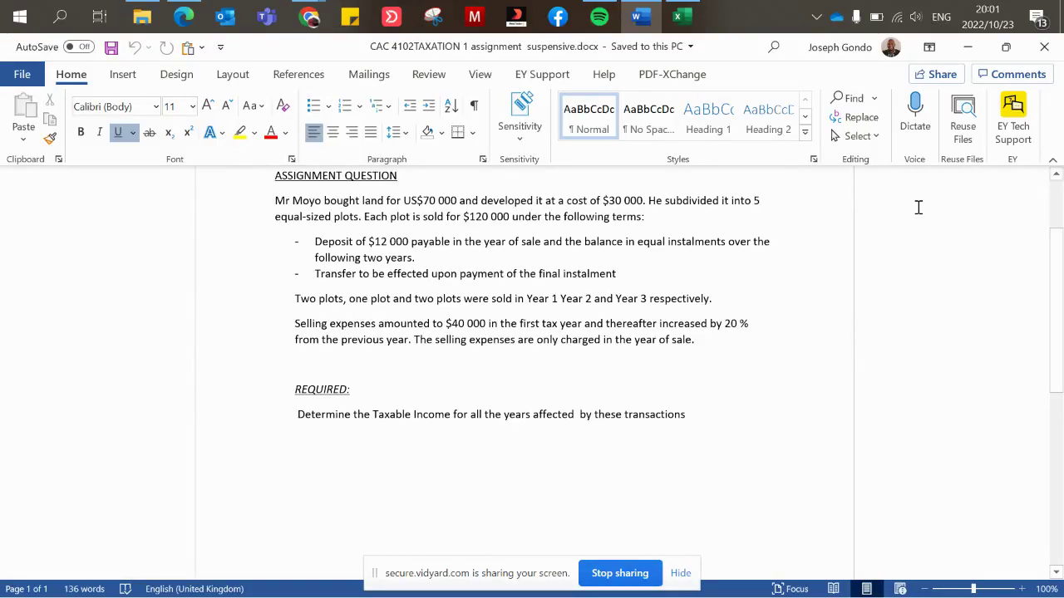
{"action": "left_click", "coordinate": [683, 20]}
{"action": "left_click", "coordinate": [122, 352]}
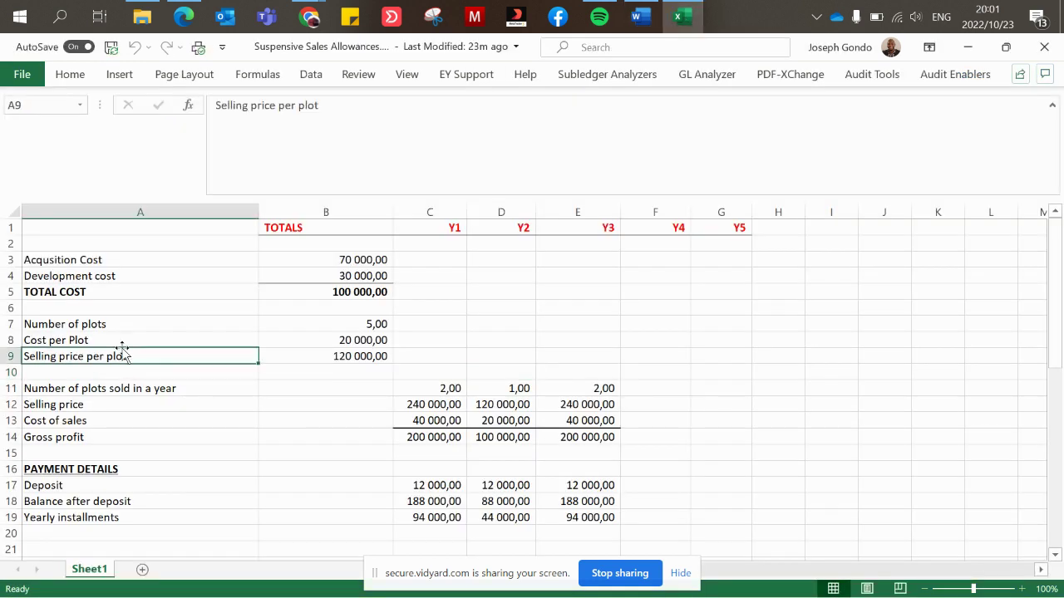
{"action": "left_click", "coordinate": [121, 347]}
{"action": "key", "text": "ctrl+Home"}
{"action": "key", "text": "Right"}
{"action": "key", "text": "Right"}
{"action": "key", "text": "Right"}
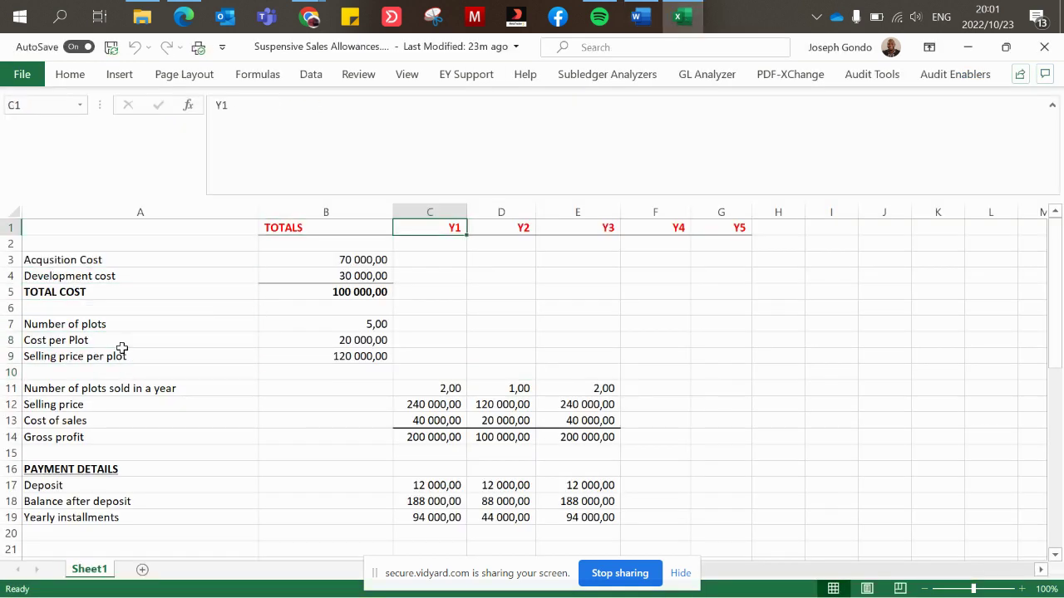
{"action": "key", "text": "Right"}
{"action": "key", "text": "Right"}
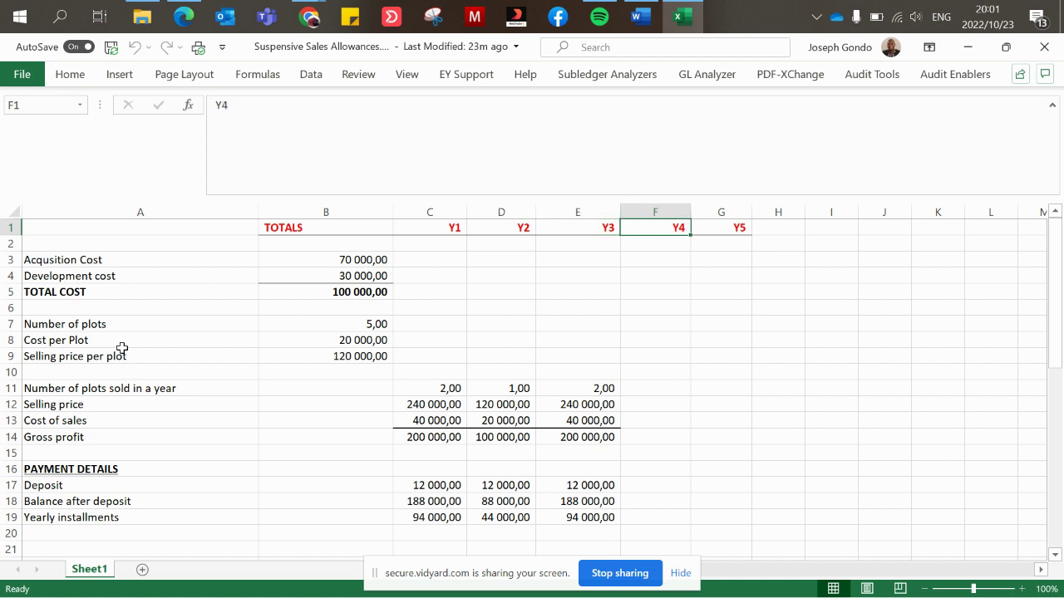
{"action": "key", "text": "Right"}
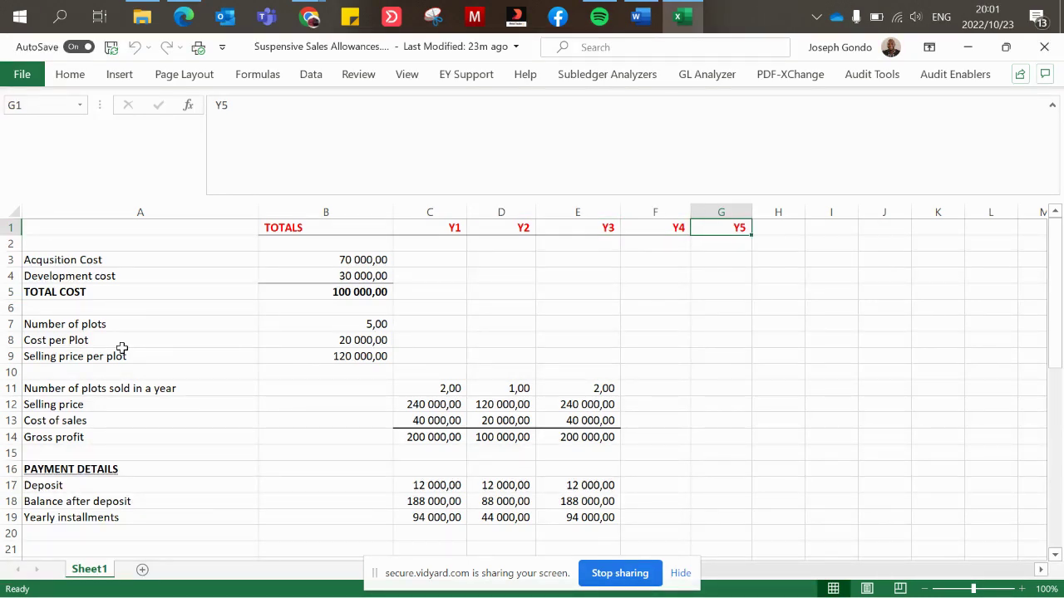
{"action": "key", "text": "Left"}
{"action": "key", "text": "Down"}
{"action": "key", "text": "Down"}
{"action": "key", "text": "Left"}
{"action": "key", "text": "Left"}
{"action": "key", "text": "Left"}
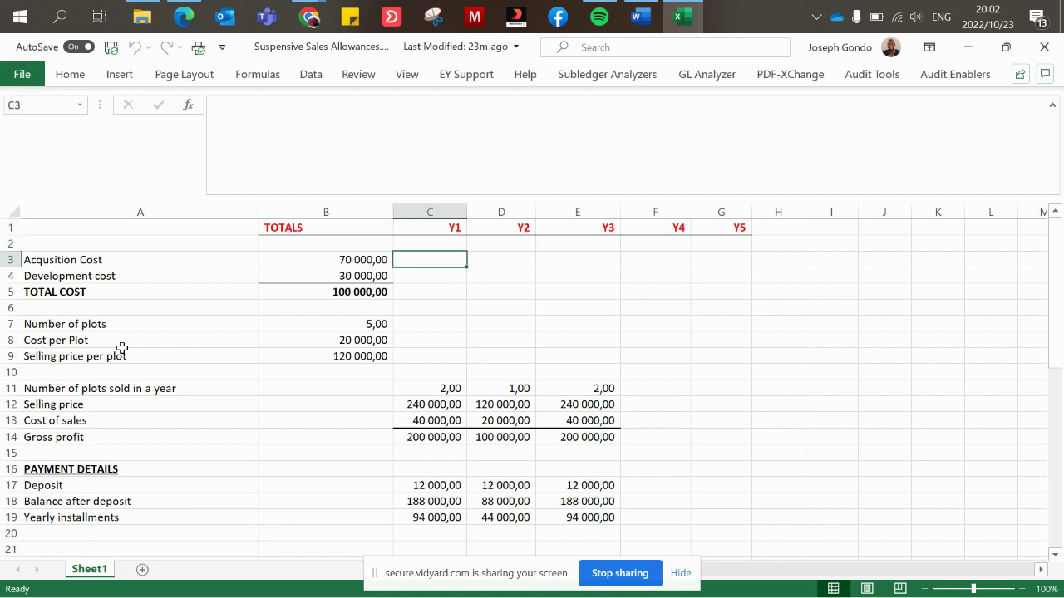
{"action": "key", "text": "Left"}
{"action": "key", "text": "Left"}
{"action": "key", "text": "Right"}
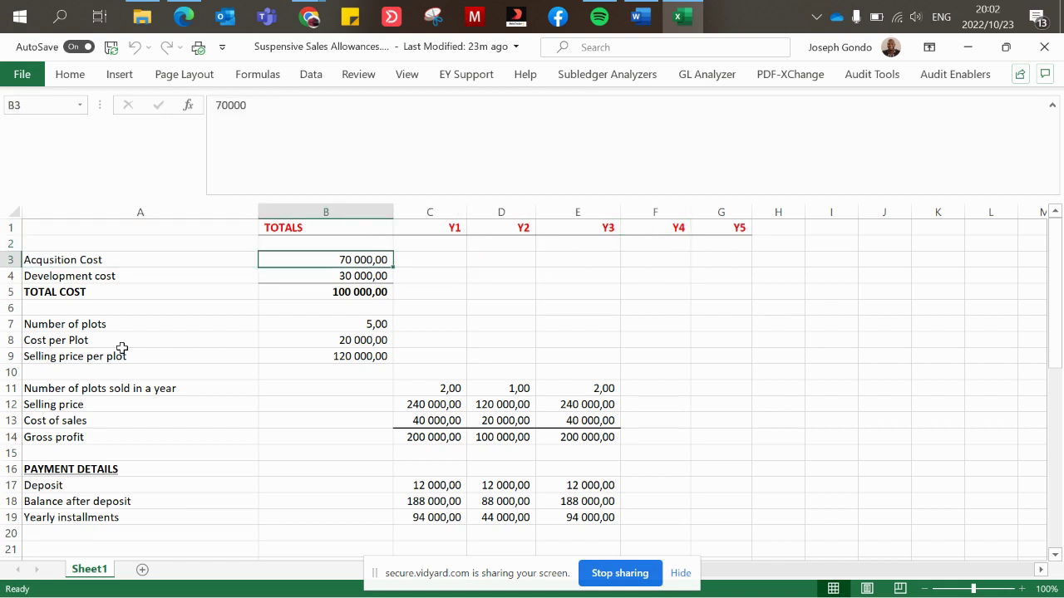
{"action": "key", "text": "Down"}
{"action": "key", "text": "Left"}
{"action": "key", "text": "Right"}
{"action": "key", "text": "Down"}
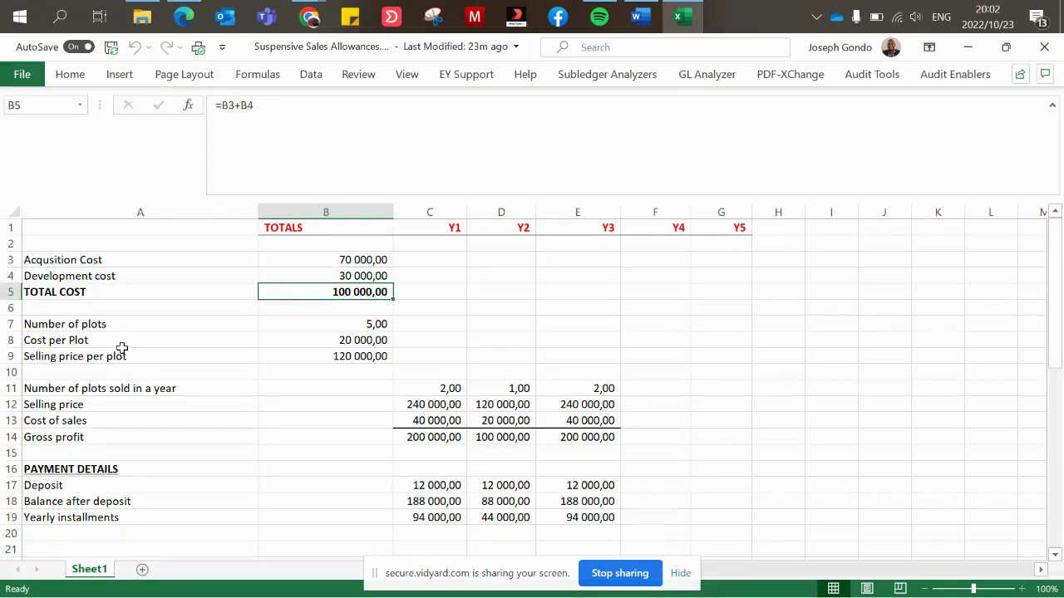
{"action": "key", "text": "Left"}
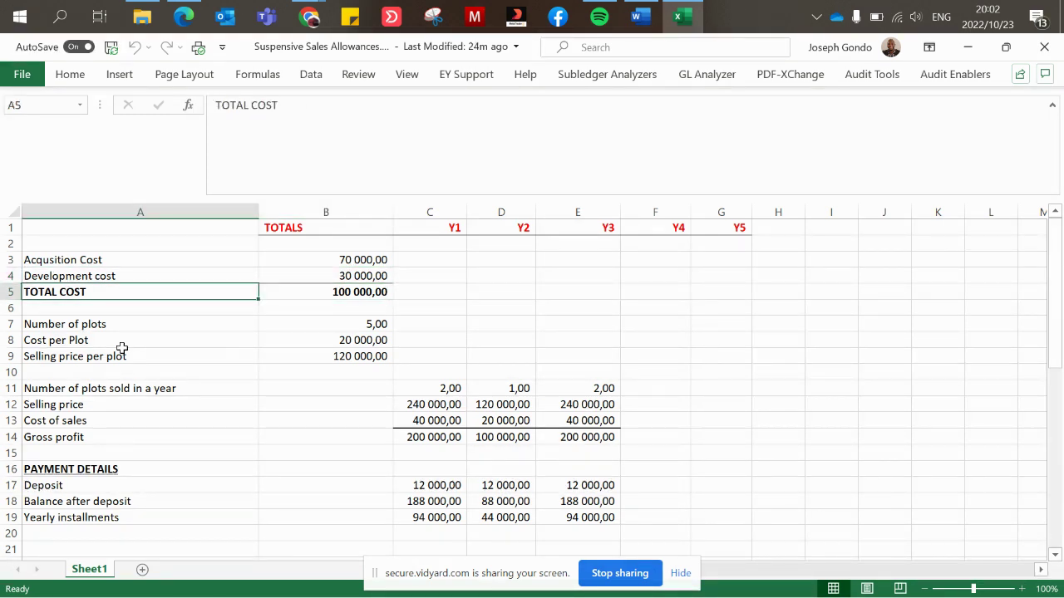
{"action": "key", "text": "Right"}
{"action": "key", "text": "Down"}
{"action": "key", "text": "Down"}
{"action": "key", "text": "Left"}
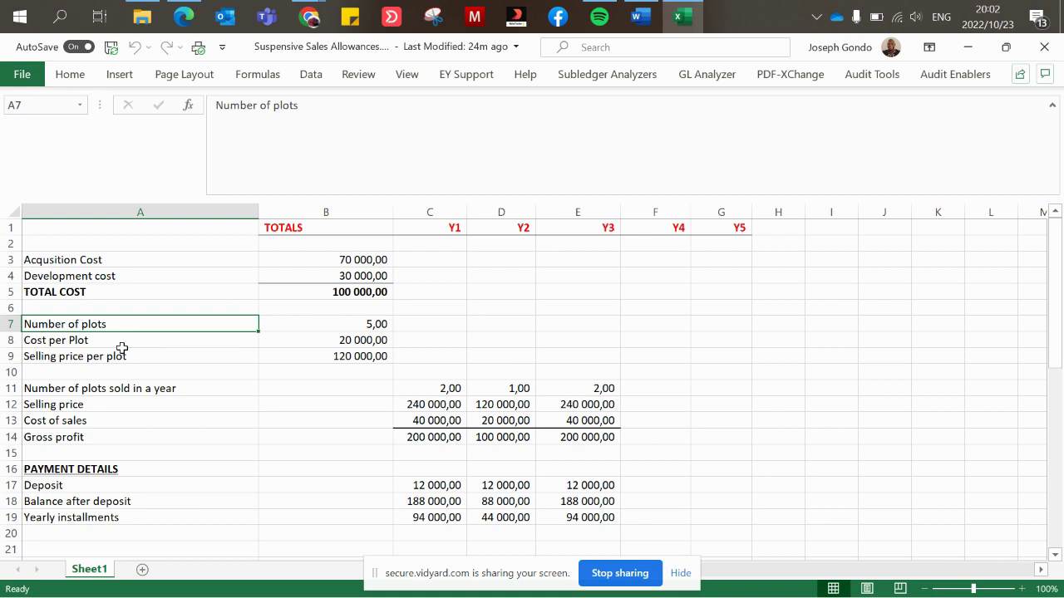
{"action": "key", "text": "Right"}
{"action": "key", "text": "Down"}
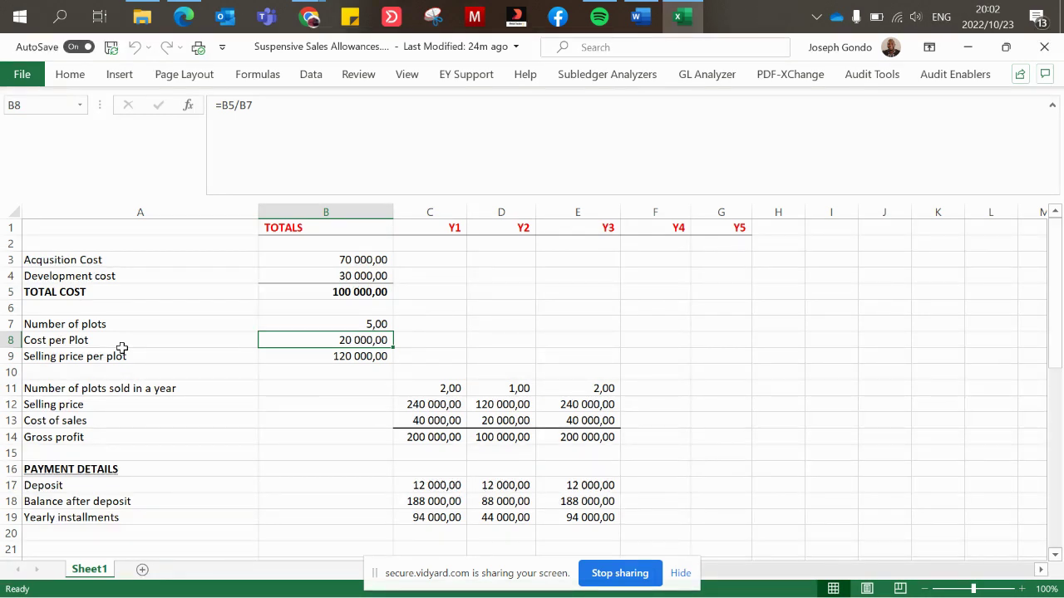
{"action": "key", "text": "Up"}
{"action": "key", "text": "Up"}
{"action": "key", "text": "Up"}
{"action": "key", "text": "Down"}
{"action": "key", "text": "Down"}
{"action": "key", "text": "Down"}
{"action": "key", "text": "Down"}
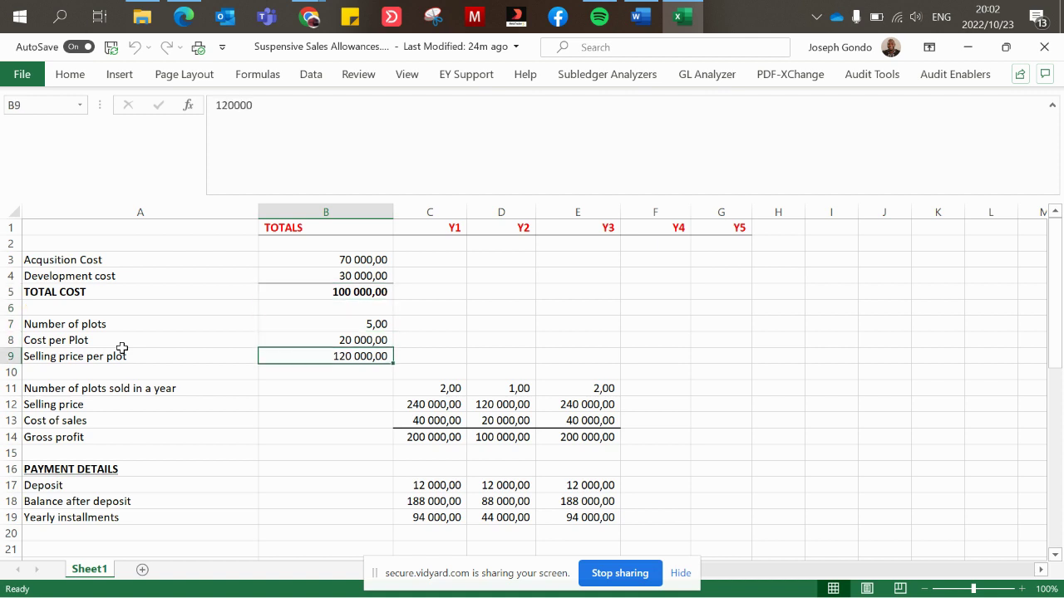
{"action": "left_click", "coordinate": [123, 354]}
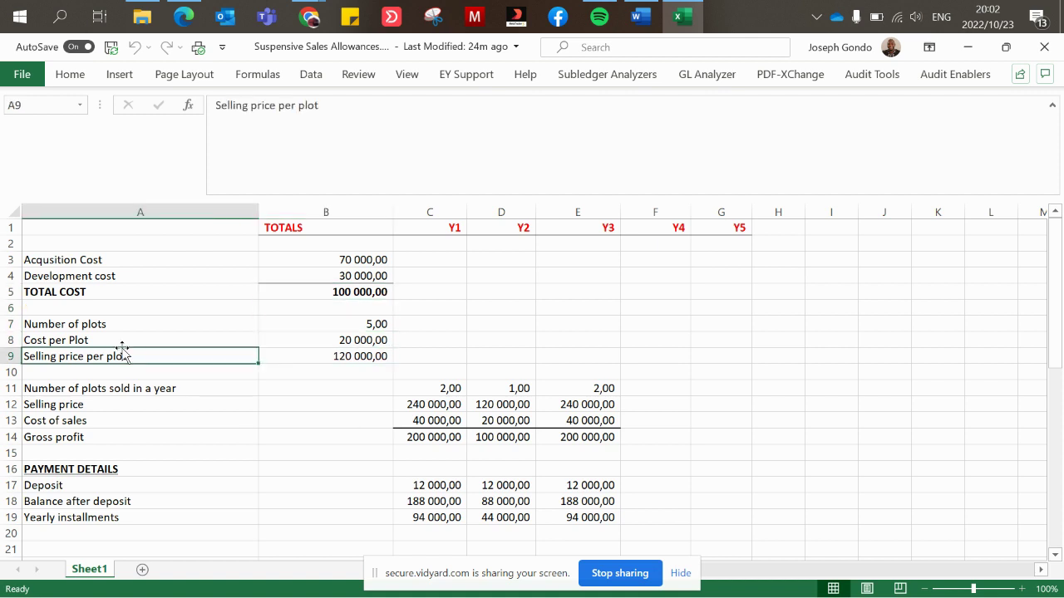
{"action": "key", "text": "Right"}
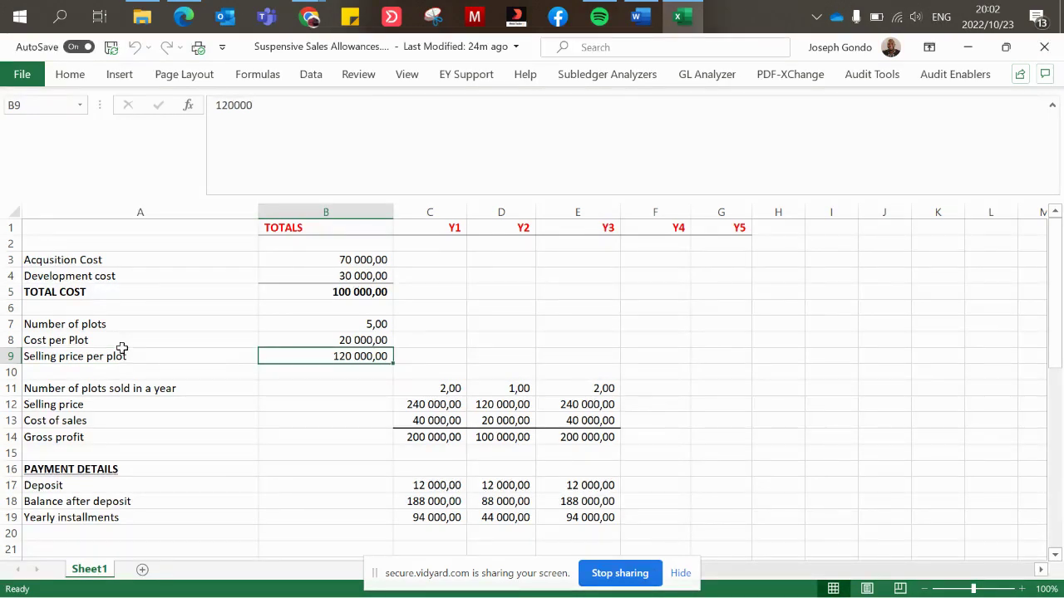
{"action": "key", "text": "Down"}
{"action": "key", "text": "Down"}
{"action": "key", "text": "Left"}
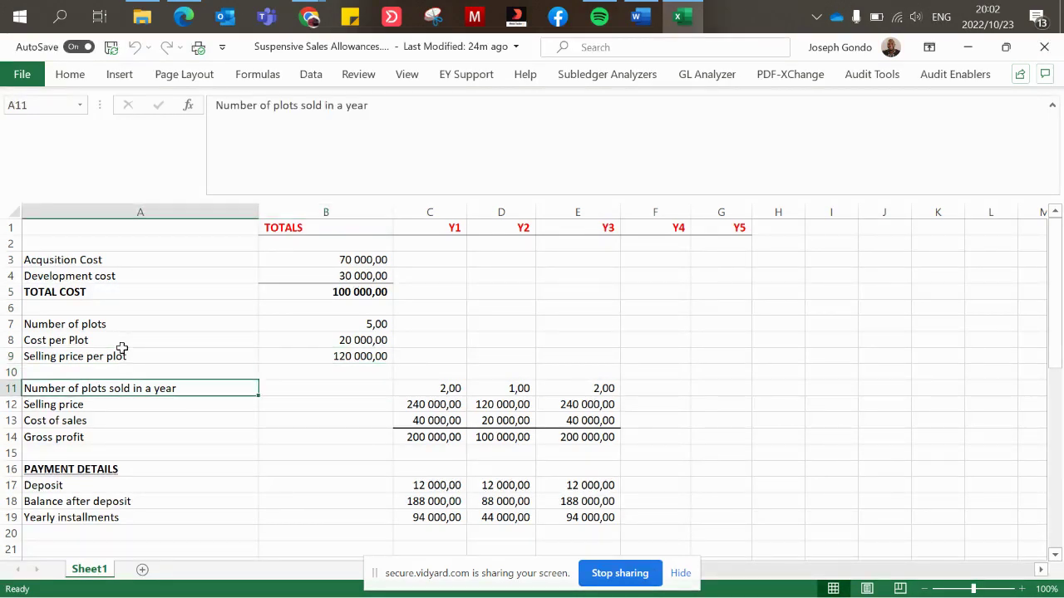
{"action": "key", "text": "Right"}
{"action": "key", "text": "Right"}
{"action": "key", "text": "Right"}
{"action": "key", "text": "Left"}
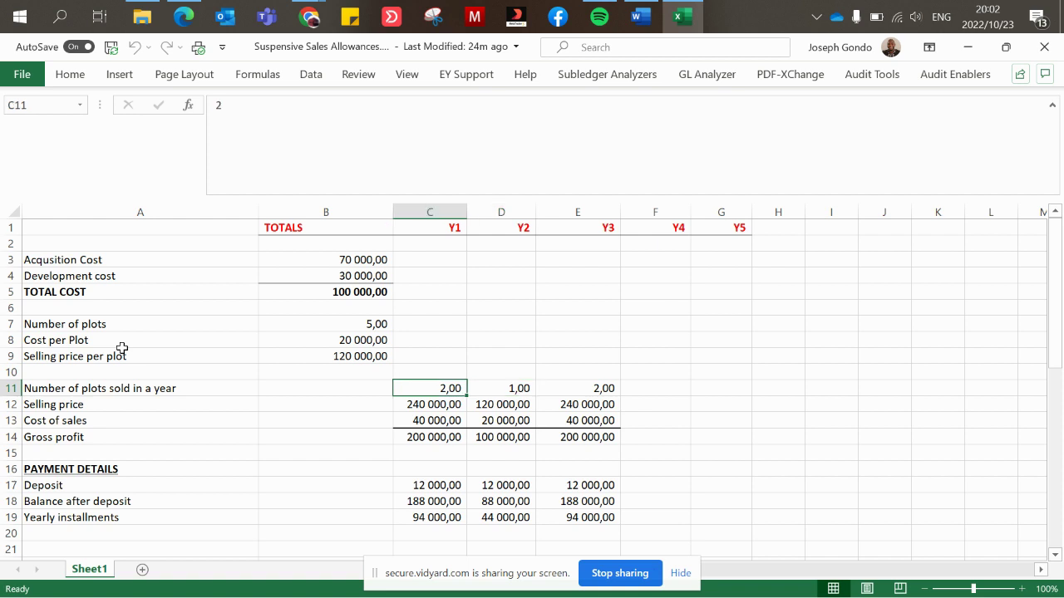
{"action": "key", "text": "Right"}
{"action": "key", "text": "Right"}
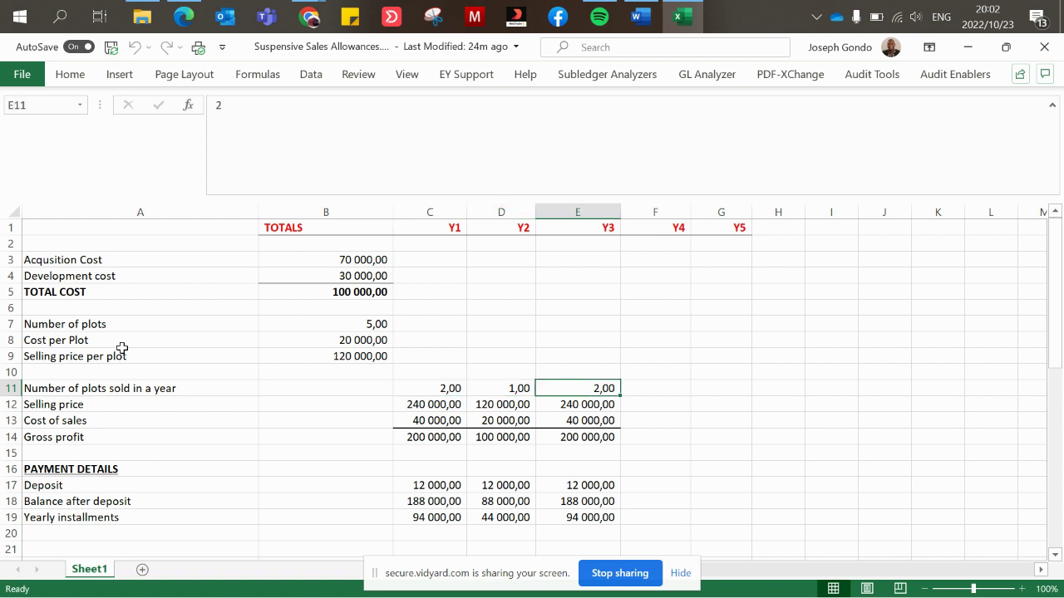
{"action": "key", "text": "Down"}
{"action": "key", "text": "Left"}
{"action": "key", "text": "Left"}
{"action": "key", "text": "Left"}
{"action": "key", "text": "Left"}
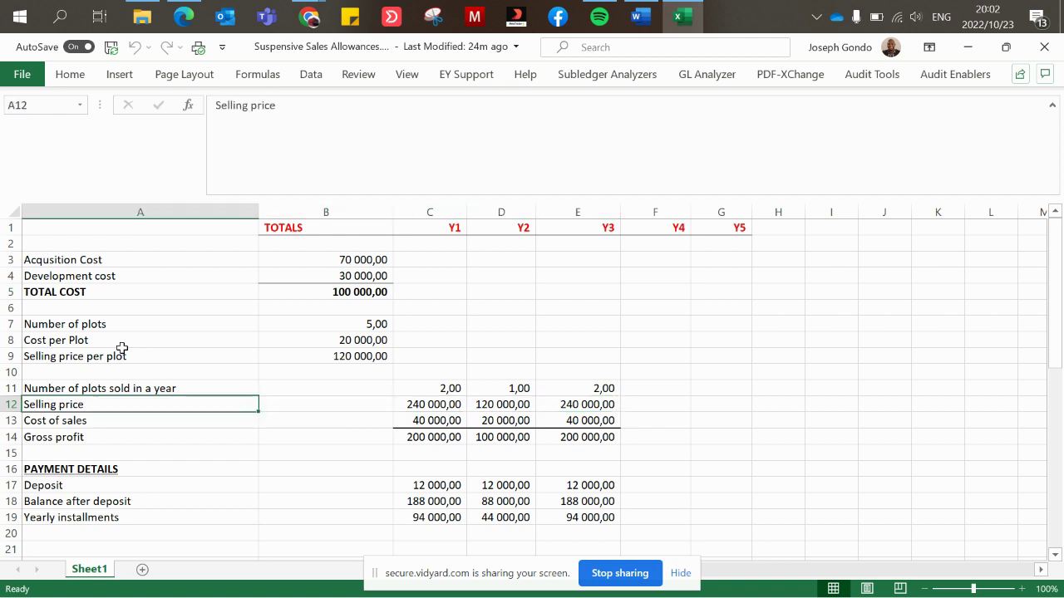
{"action": "key", "text": "Right"}
{"action": "key", "text": "Right"}
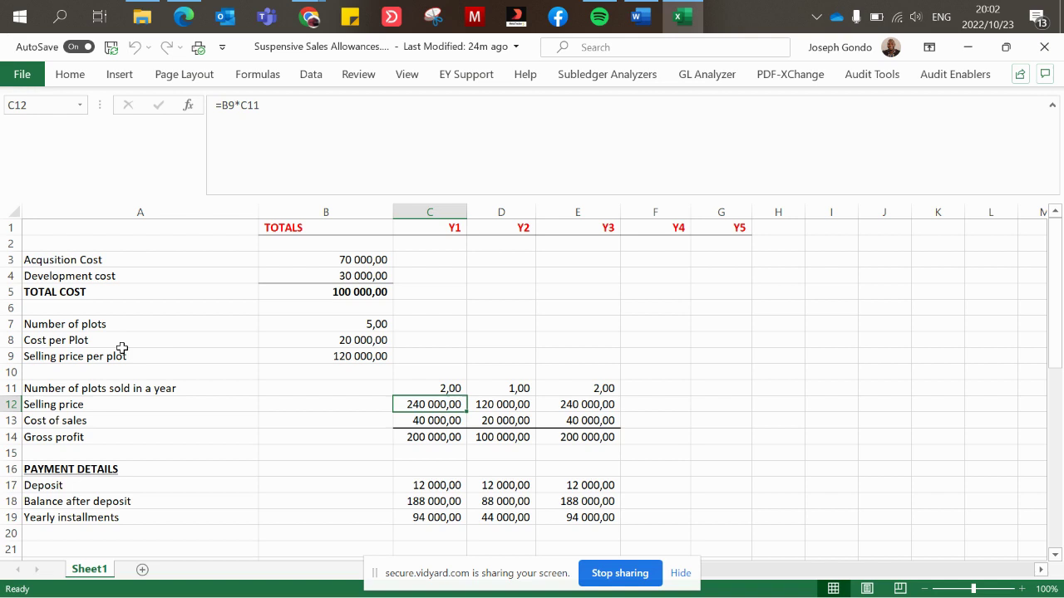
{"action": "double_click", "coordinate": [435, 404]}
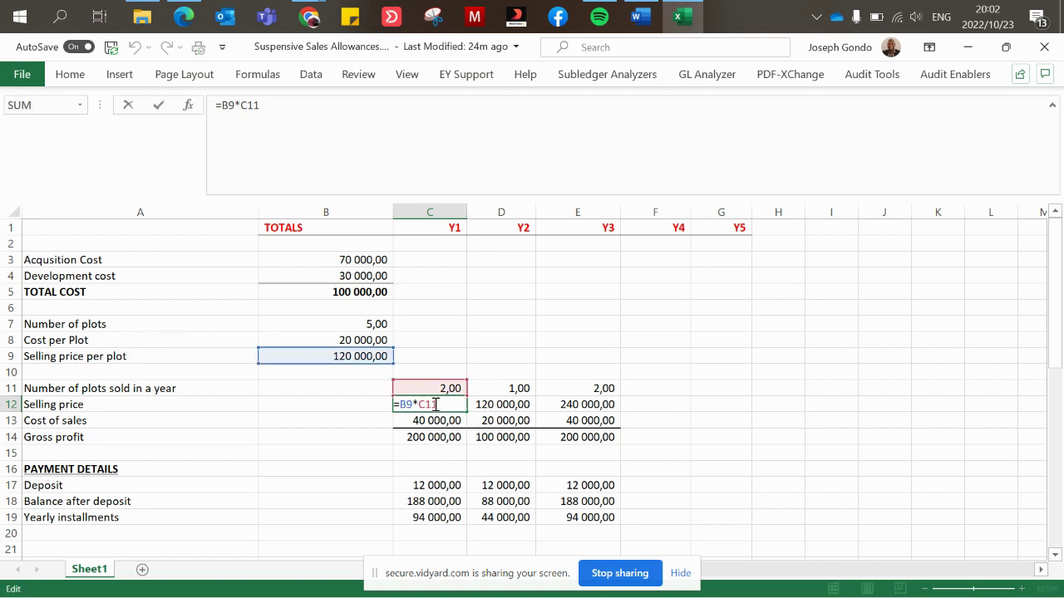
{"action": "key", "text": "Return"}
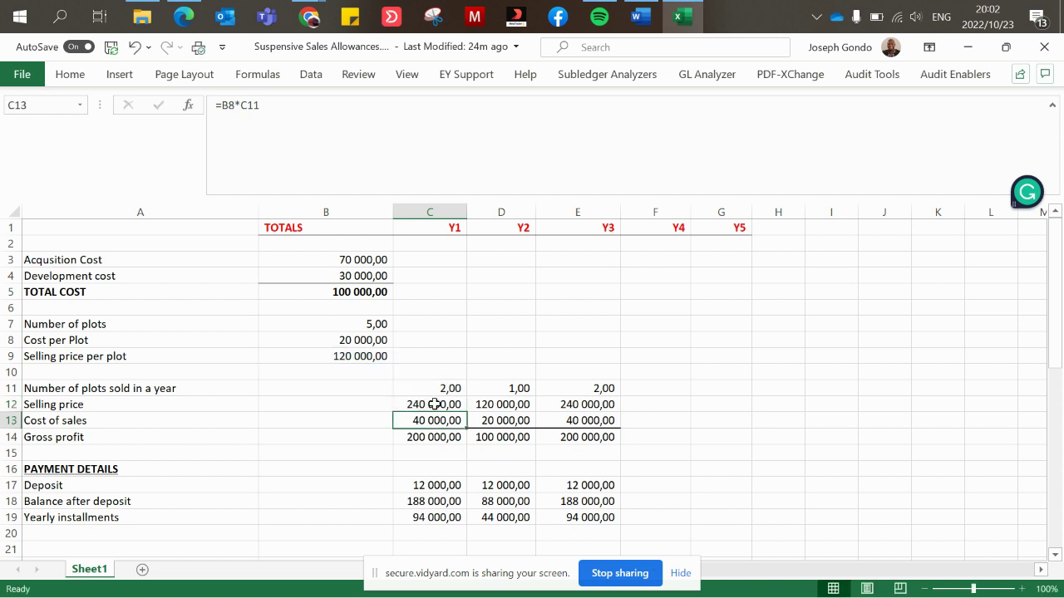
{"action": "key", "text": "Up"}
{"action": "key", "text": "Right"}
{"action": "key", "text": "Right"}
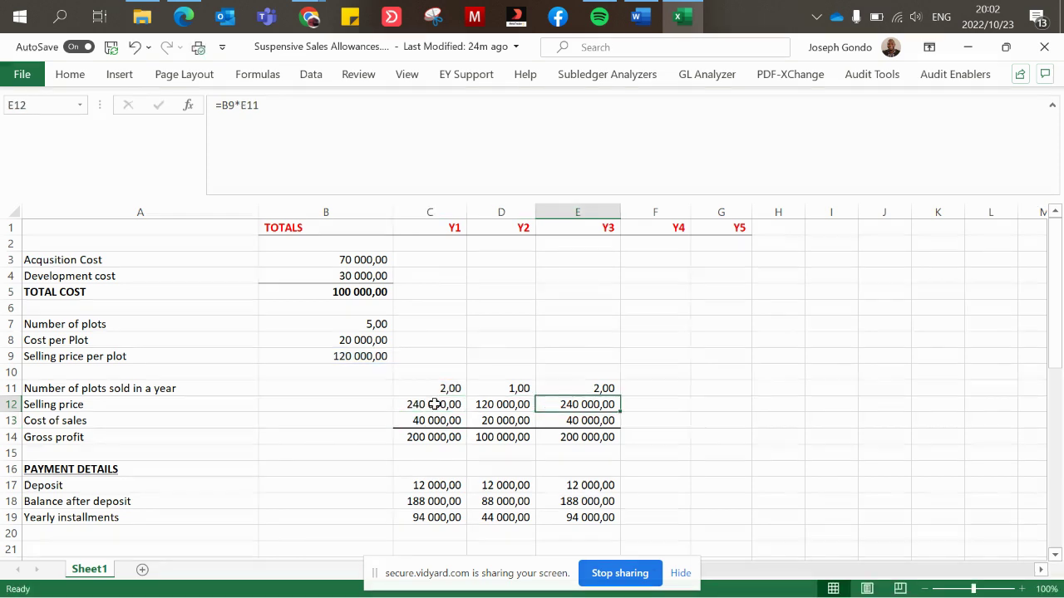
{"action": "key", "text": "Down"}
{"action": "key", "text": "Left"}
{"action": "key", "text": "Left"}
{"action": "key", "text": "Left"}
{"action": "key", "text": "Left"}
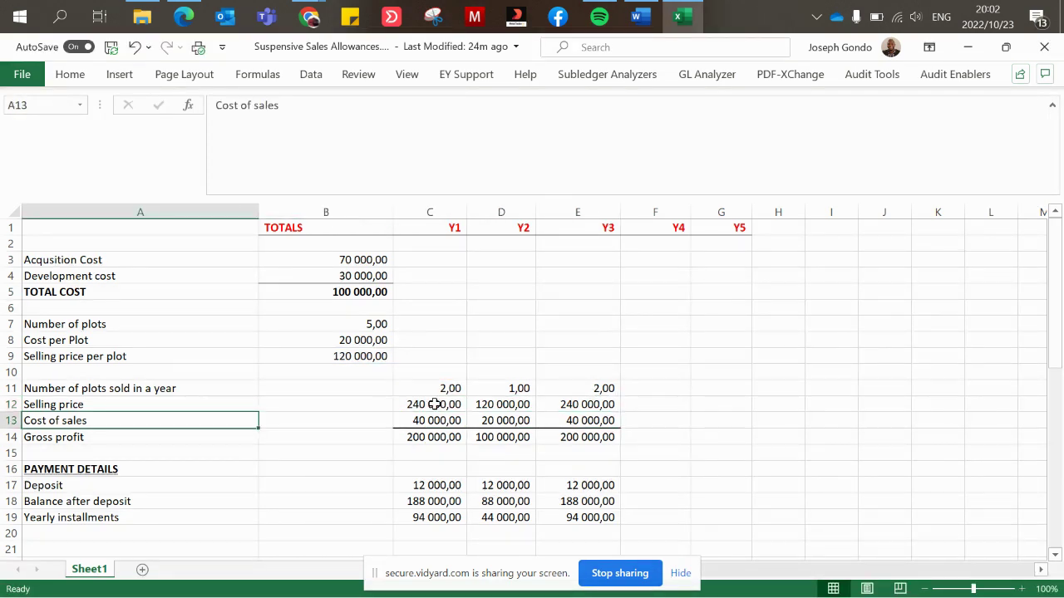
{"action": "key", "text": "Right"}
{"action": "key", "text": "Right"}
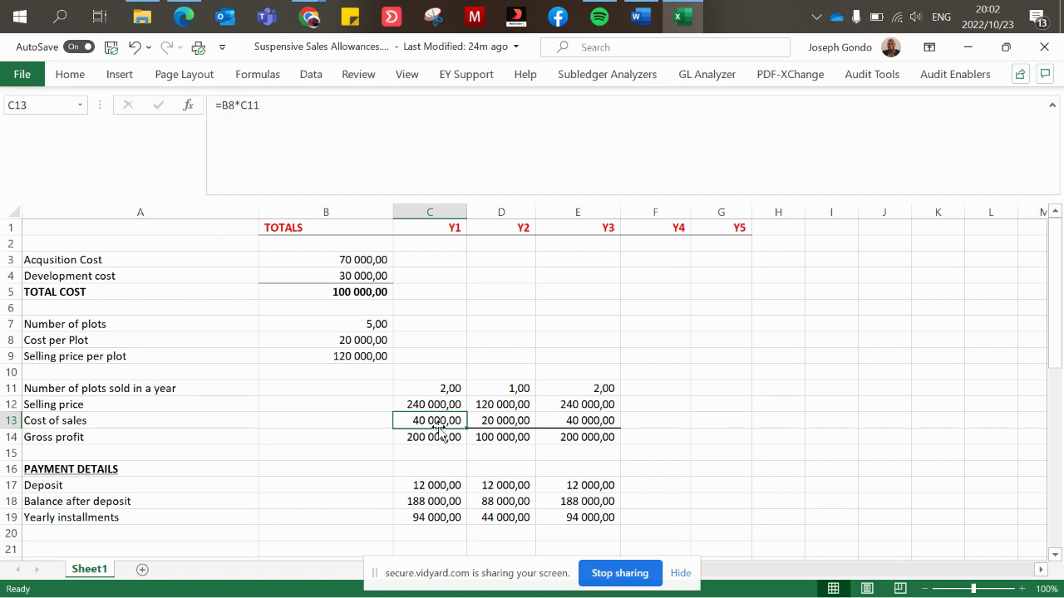
{"action": "double_click", "coordinate": [439, 422]}
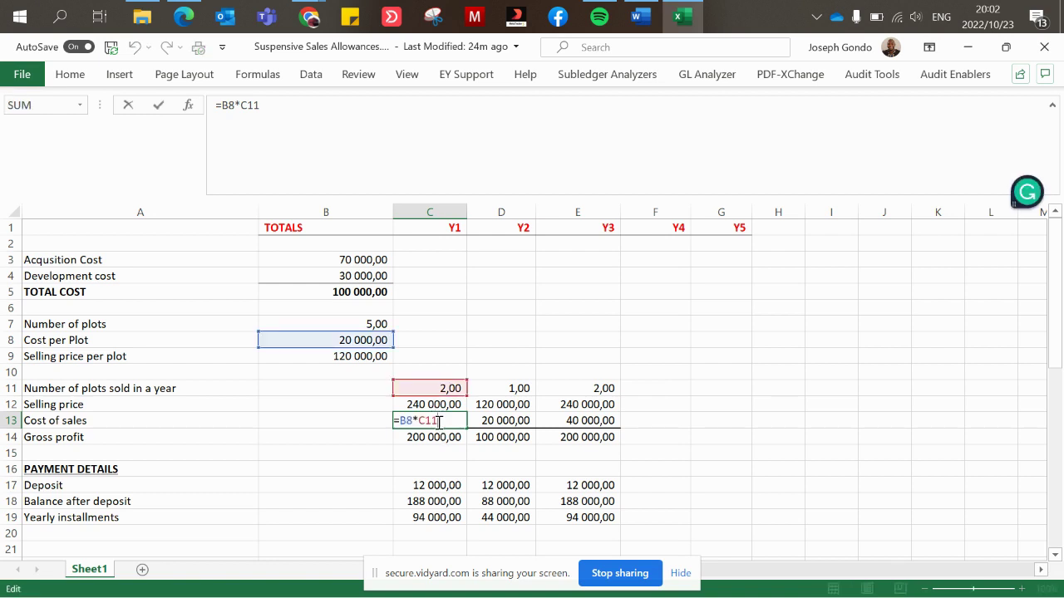
{"action": "key", "text": "Return"}
{"action": "key", "text": "Up"}
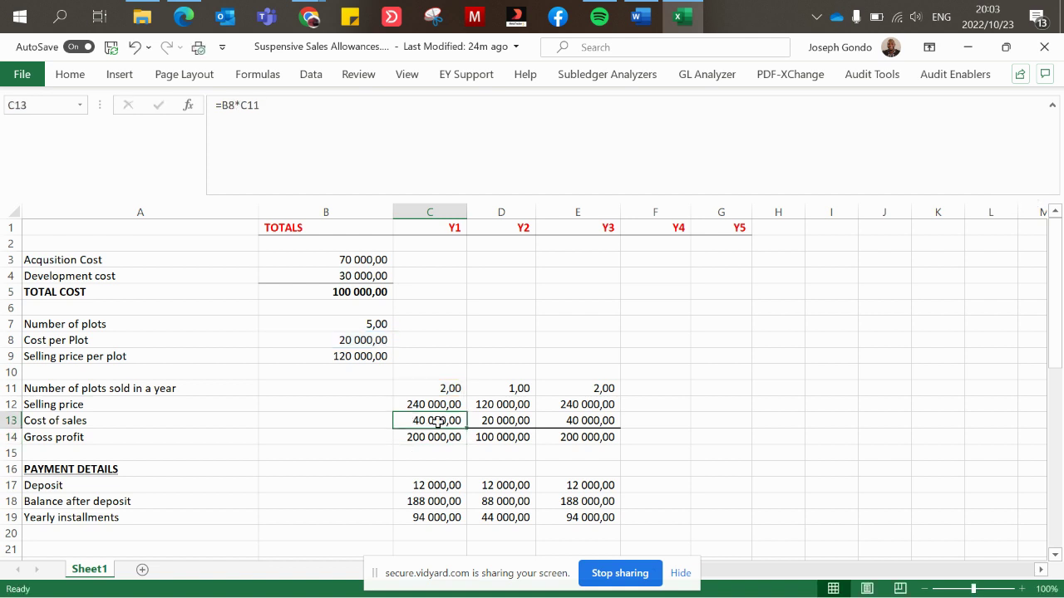
{"action": "key", "text": "Right"}
{"action": "key", "text": "Right"}
{"action": "key", "text": "Down"}
{"action": "key", "text": "Down"}
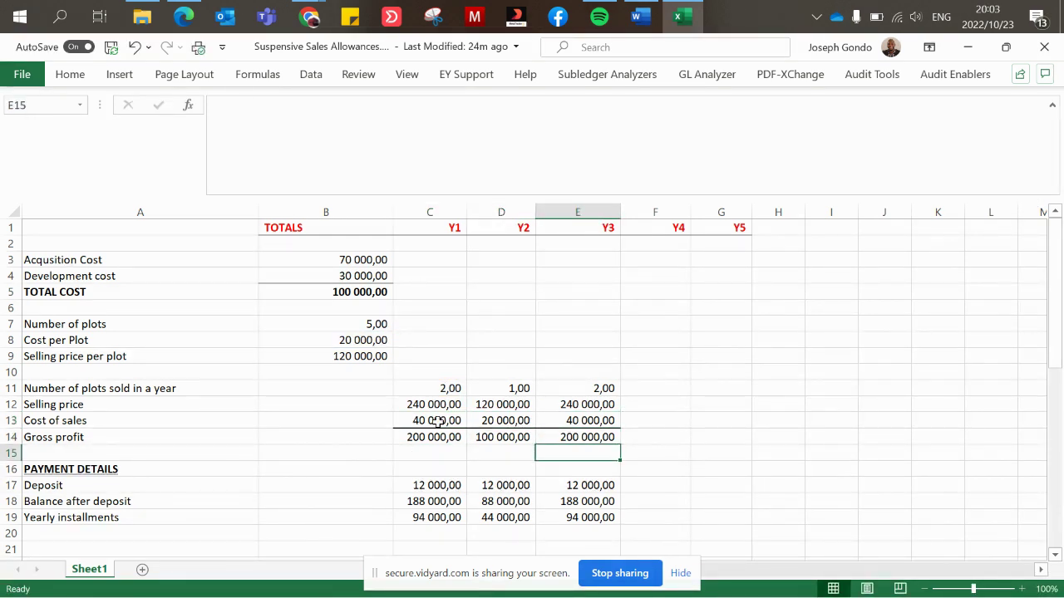
{"action": "key", "text": "Left"}
{"action": "key", "text": "Left"}
{"action": "key", "text": "Left"}
{"action": "key", "text": "Left"}
{"action": "key", "text": "Up"}
{"action": "key", "text": "Right"}
{"action": "key", "text": "Right"}
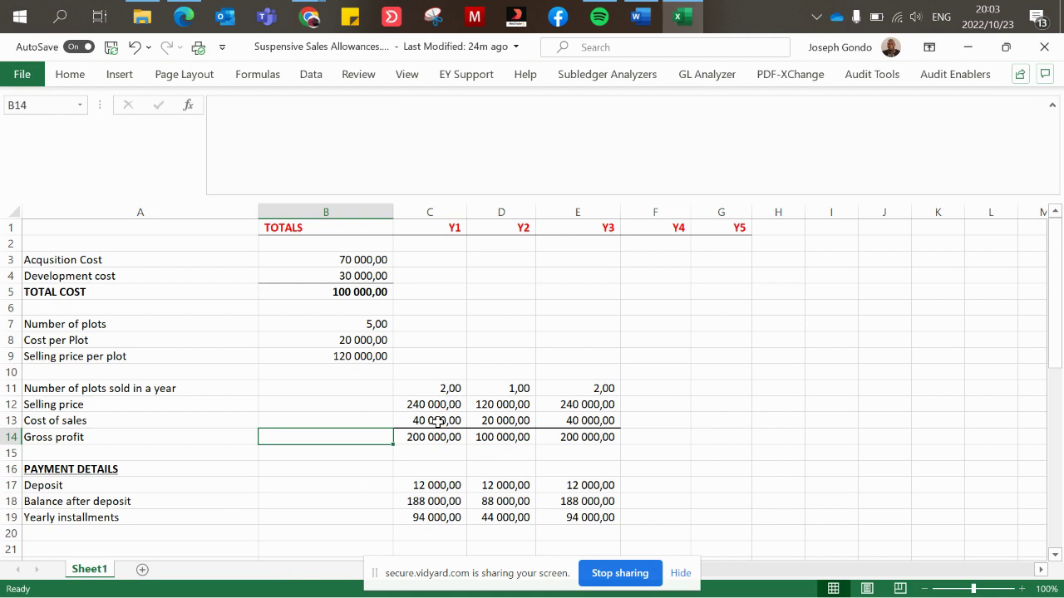
{"action": "double_click", "coordinate": [449, 438]}
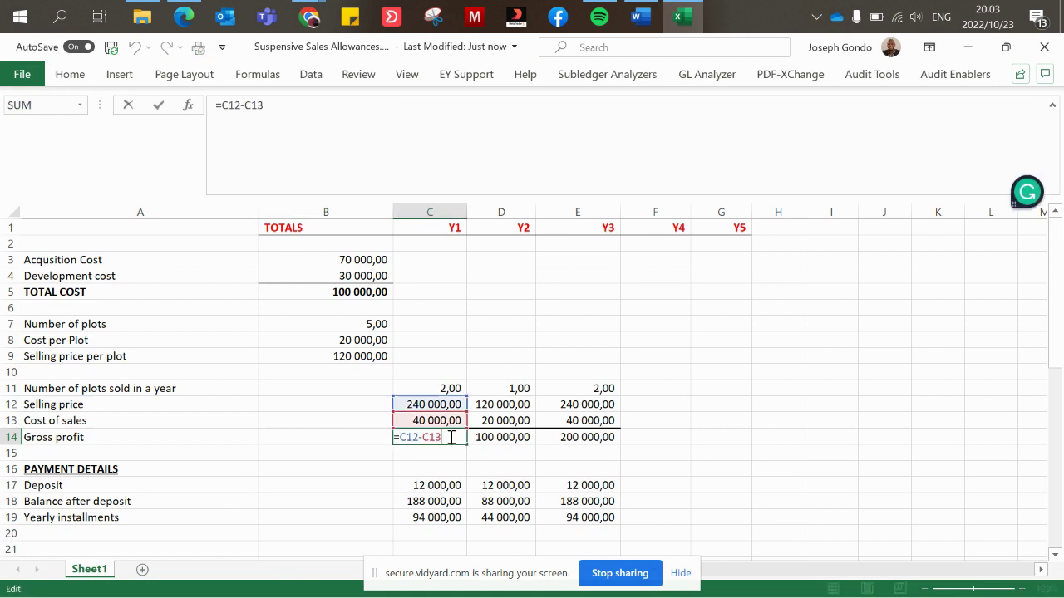
{"action": "key", "text": "Escape"}
{"action": "key", "text": "Down"}
{"action": "key", "text": "Down"}
{"action": "key", "text": "Down"}
{"action": "key", "text": "Down"}
{"action": "key", "text": "Down"}
{"action": "key", "text": "Down"}
{"action": "key", "text": "Down"}
{"action": "key", "text": "Down"}
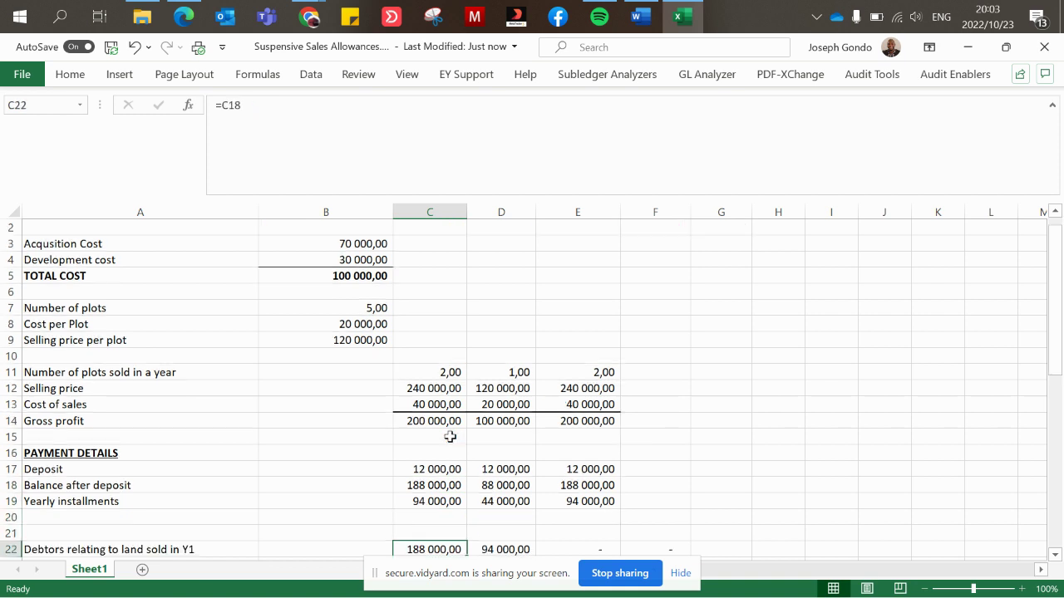
{"action": "key", "text": "Down"}
{"action": "key", "text": "Down"}
{"action": "key", "text": "Down"}
{"action": "key", "text": "Down"}
{"action": "key", "text": "Down"}
{"action": "key", "text": "Down"}
{"action": "key", "text": "Down"}
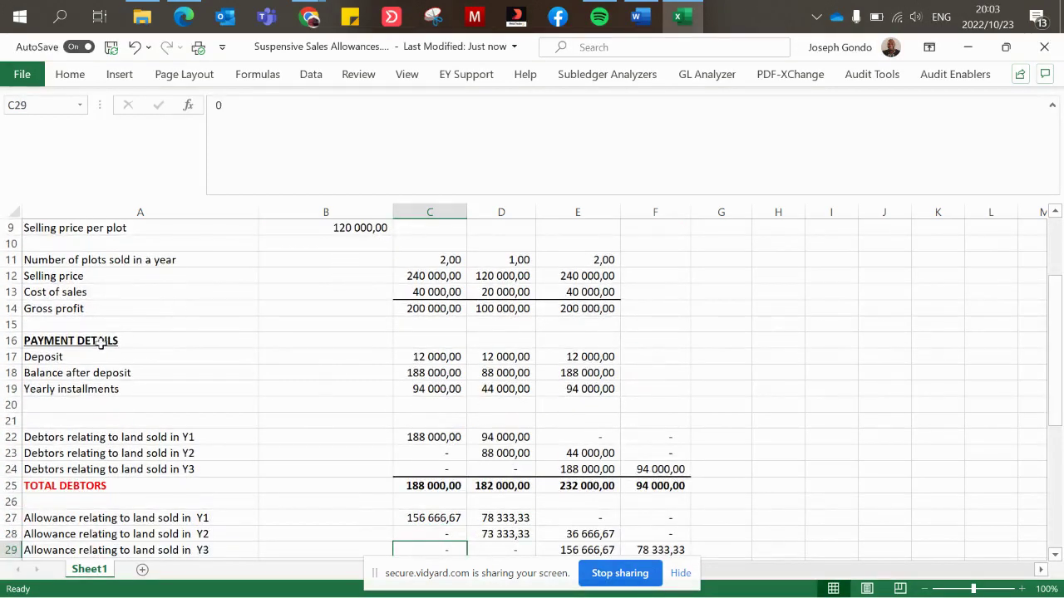
{"action": "left_click", "coordinate": [93, 345]}
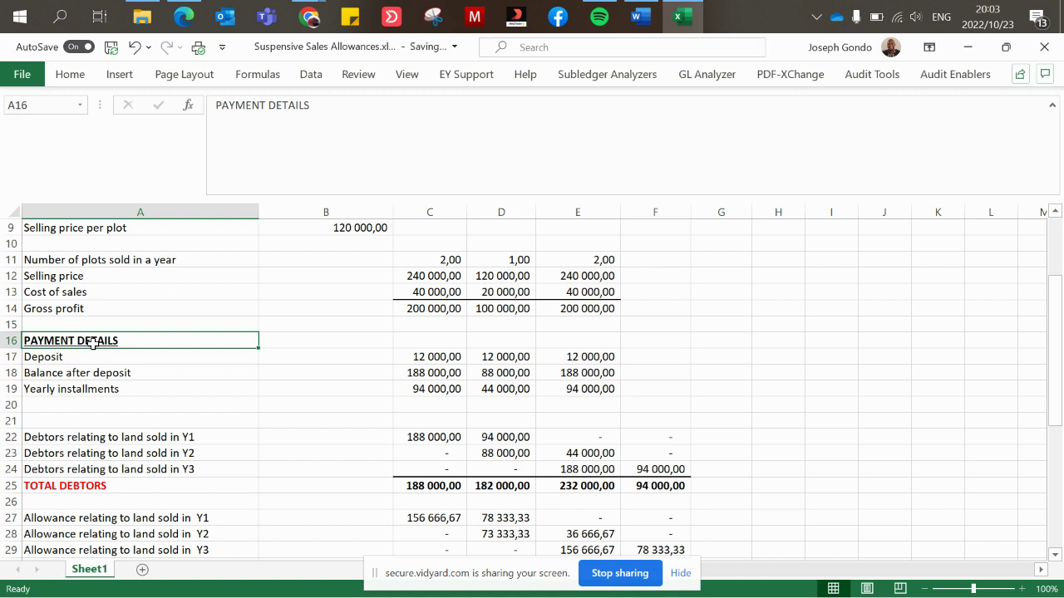
{"action": "left_click", "coordinate": [104, 355]}
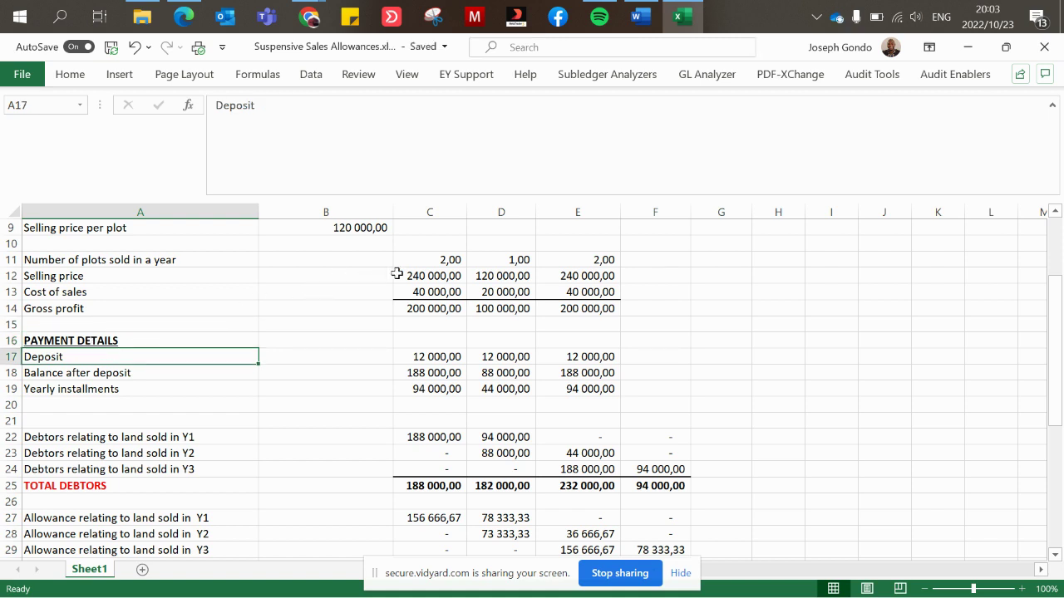
{"action": "left_click", "coordinate": [414, 275]}
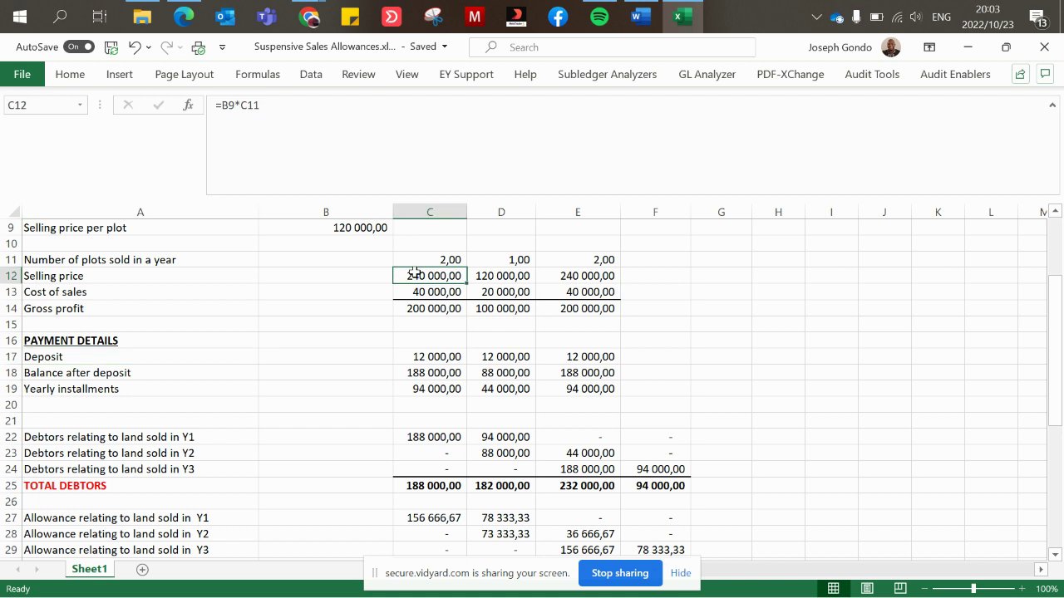
{"action": "left_click", "coordinate": [428, 356]}
{"action": "double_click", "coordinate": [428, 356]}
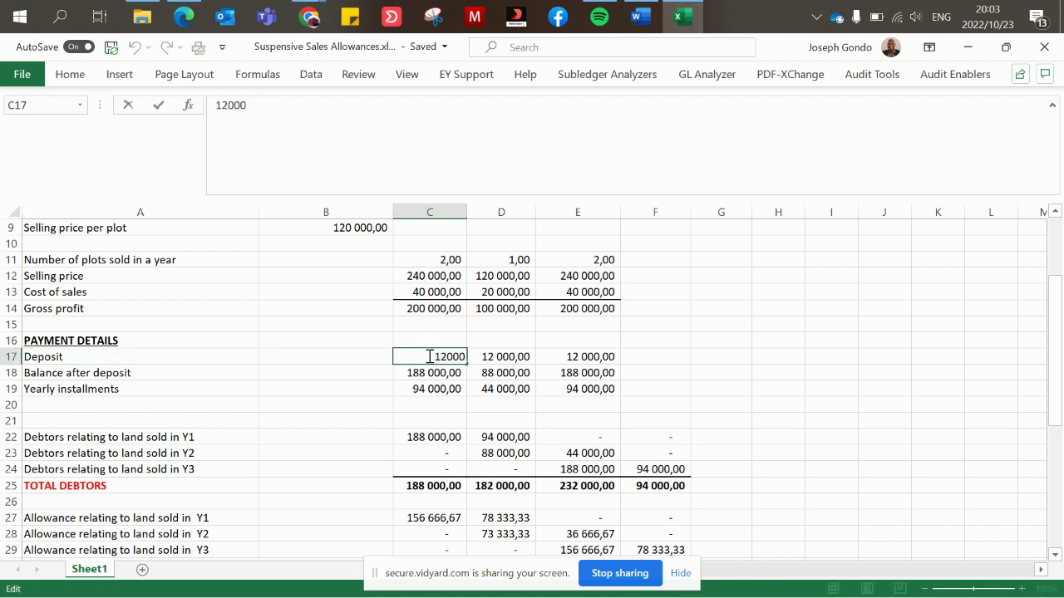
{"action": "key", "text": "Return"}
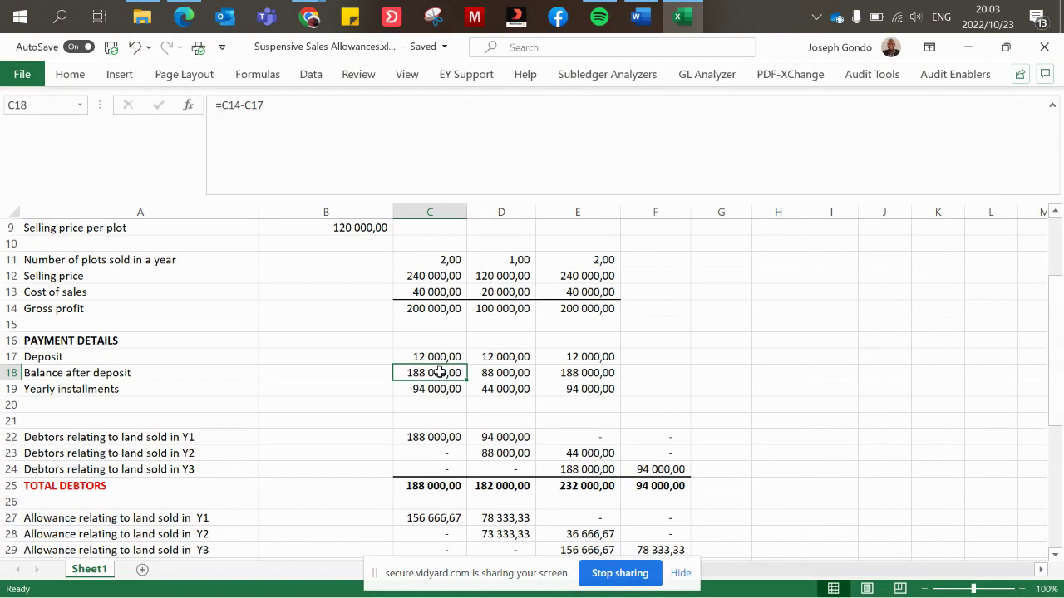
{"action": "double_click", "coordinate": [440, 372]}
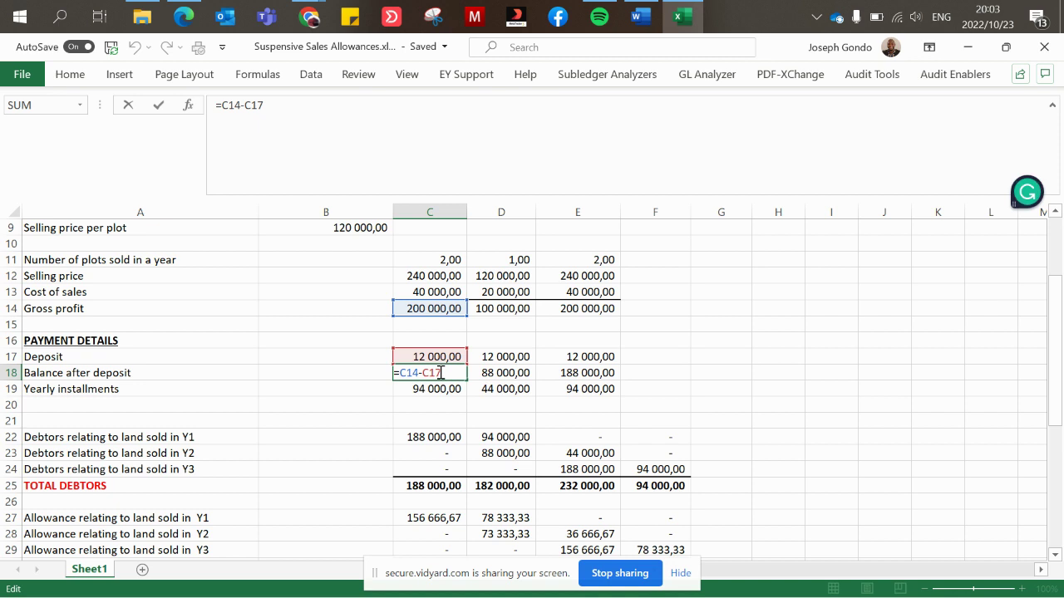
{"action": "key", "text": "Return"}
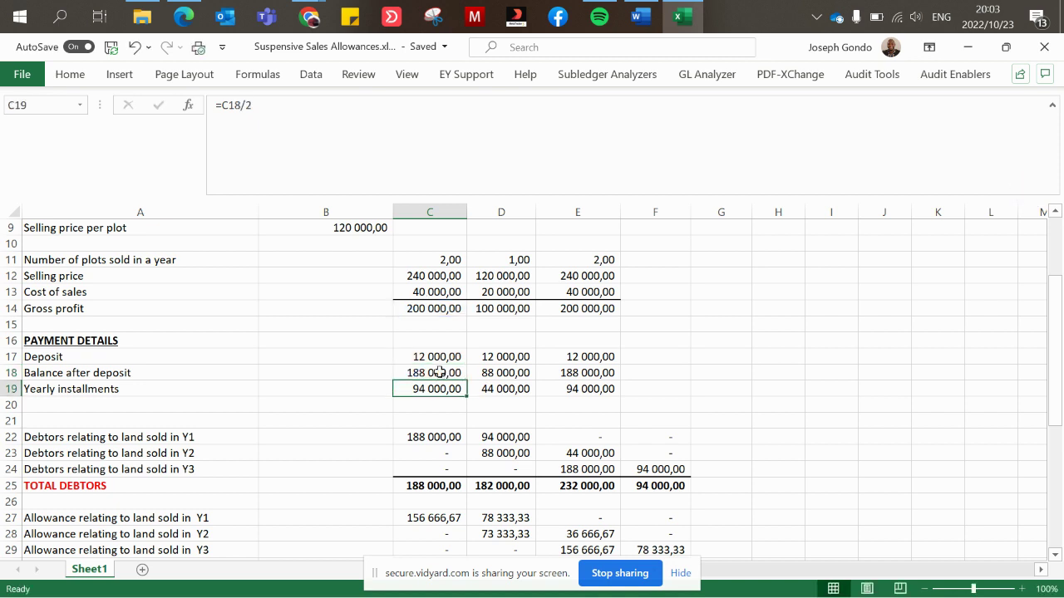
{"action": "key", "text": "Up"}
{"action": "key", "text": "Up"}
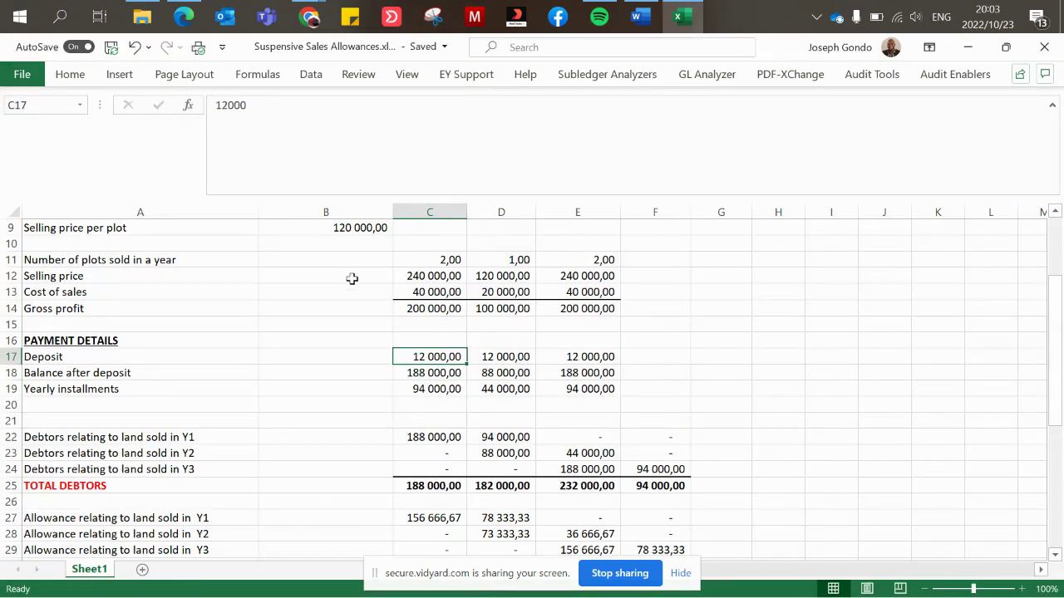
{"action": "left_click", "coordinate": [422, 272]}
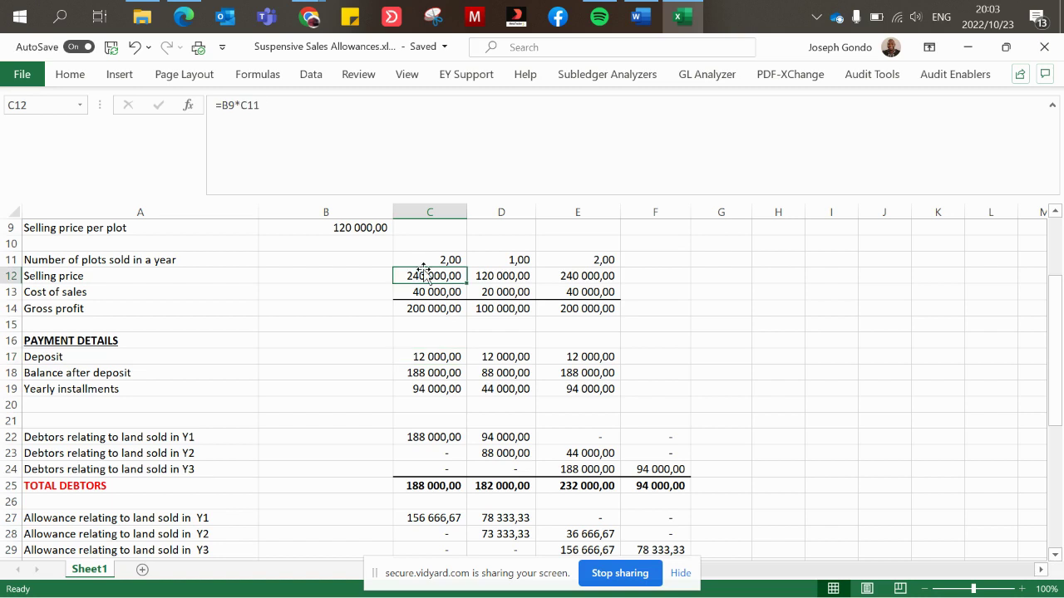
{"action": "left_click", "coordinate": [434, 354]}
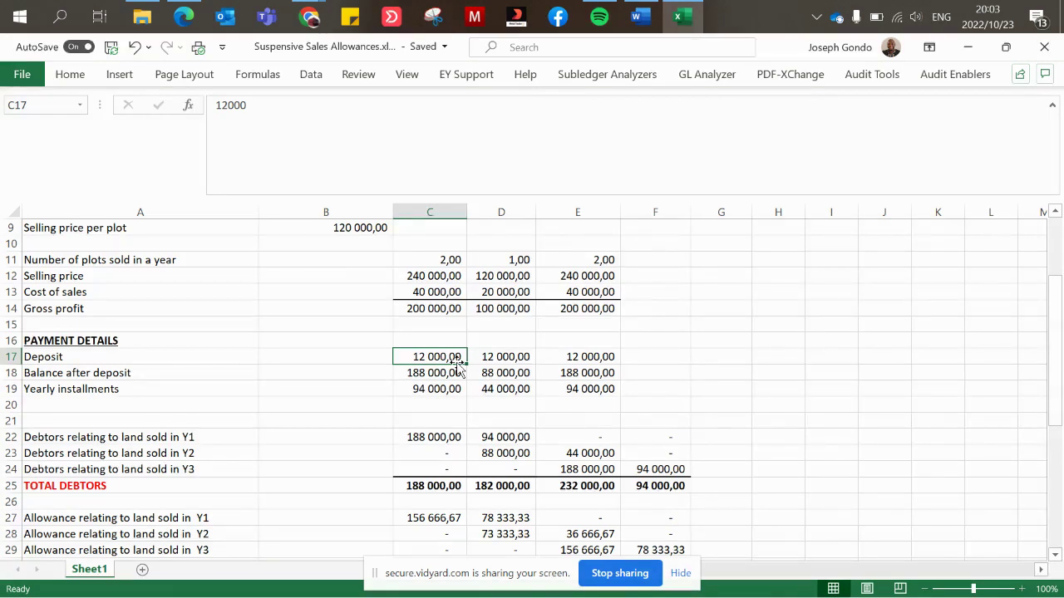
{"action": "left_click", "coordinate": [492, 277]}
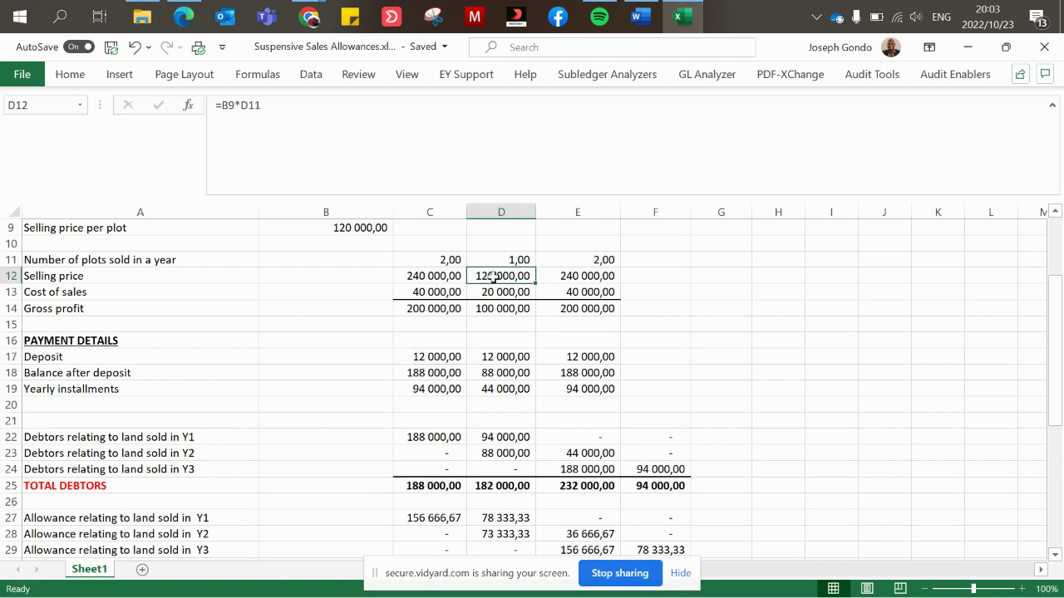
{"action": "double_click", "coordinate": [495, 359]}
{"action": "key", "text": "Return"}
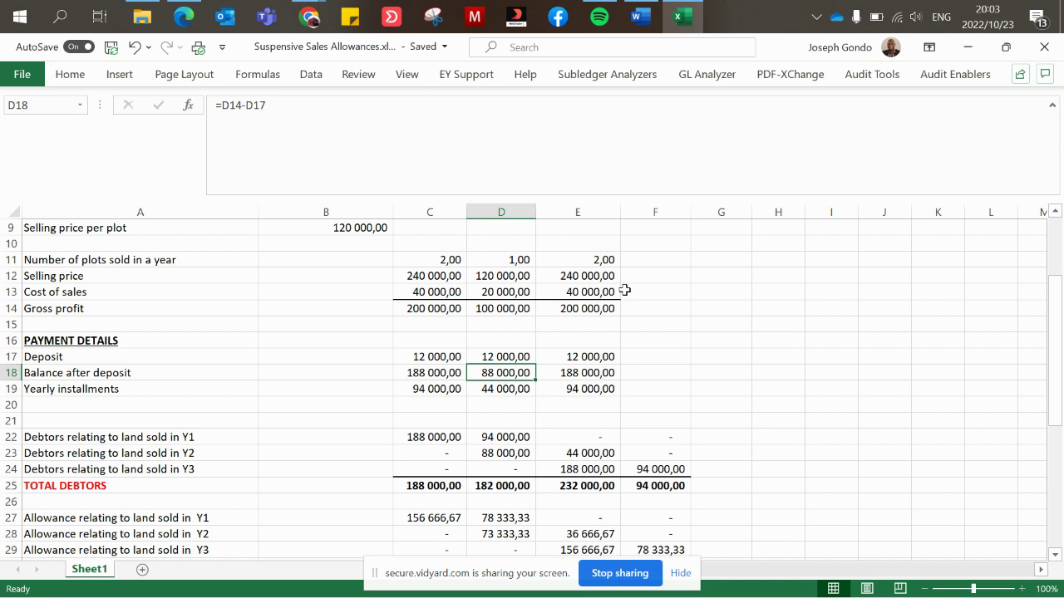
{"action": "left_click", "coordinate": [106, 374]}
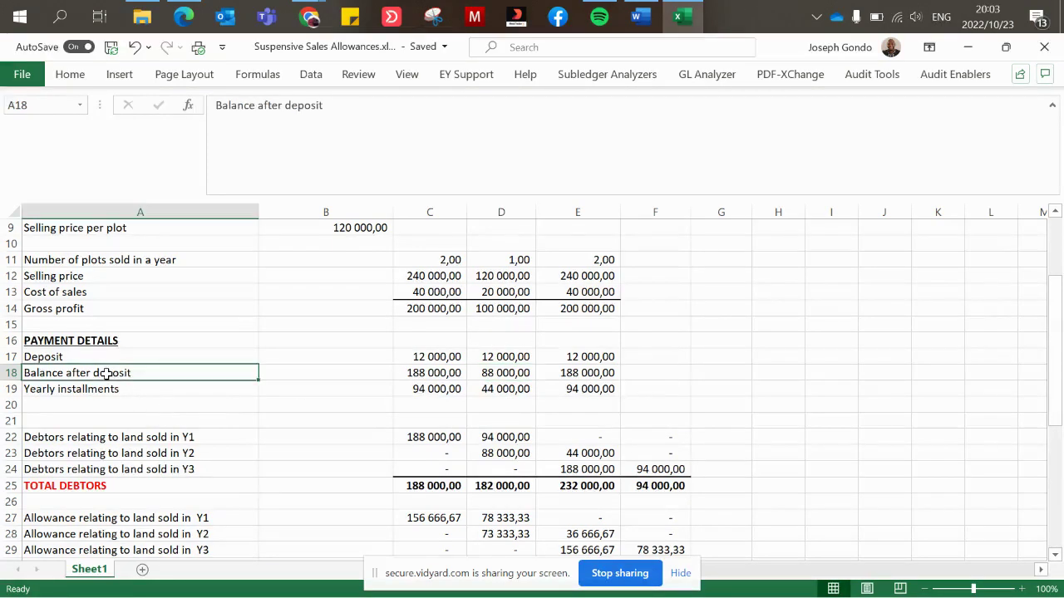
Step: Enter =C12-C17 in C18 so the Y1 balance after deposit is 228 000
{"action": "key", "text": "Right"}
{"action": "key", "text": "Right"}
{"action": "type", "text": "="}
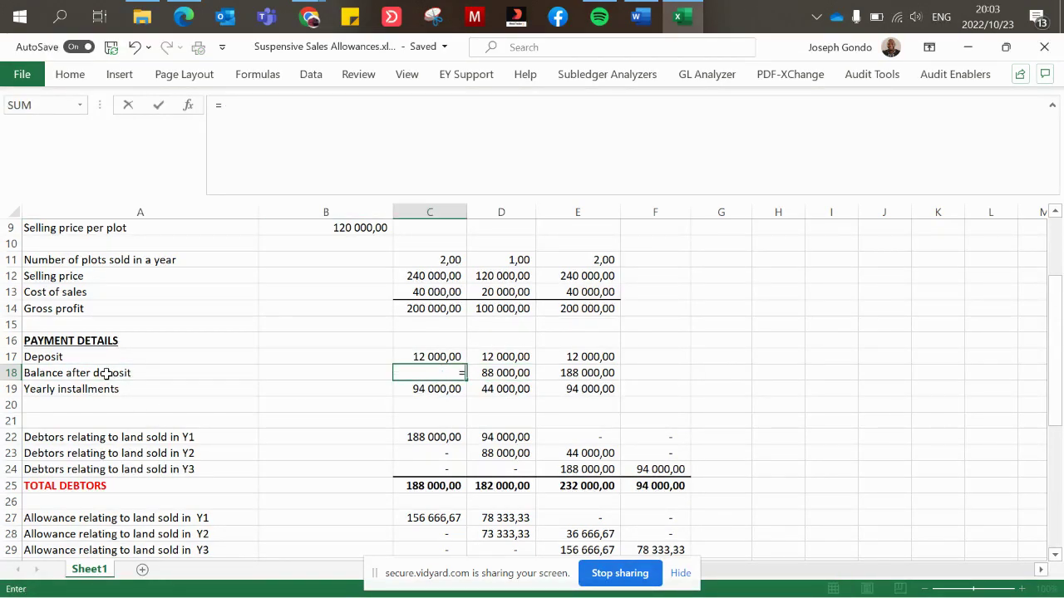
{"action": "left_click", "coordinate": [419, 275]}
{"action": "type", "text": "-"}
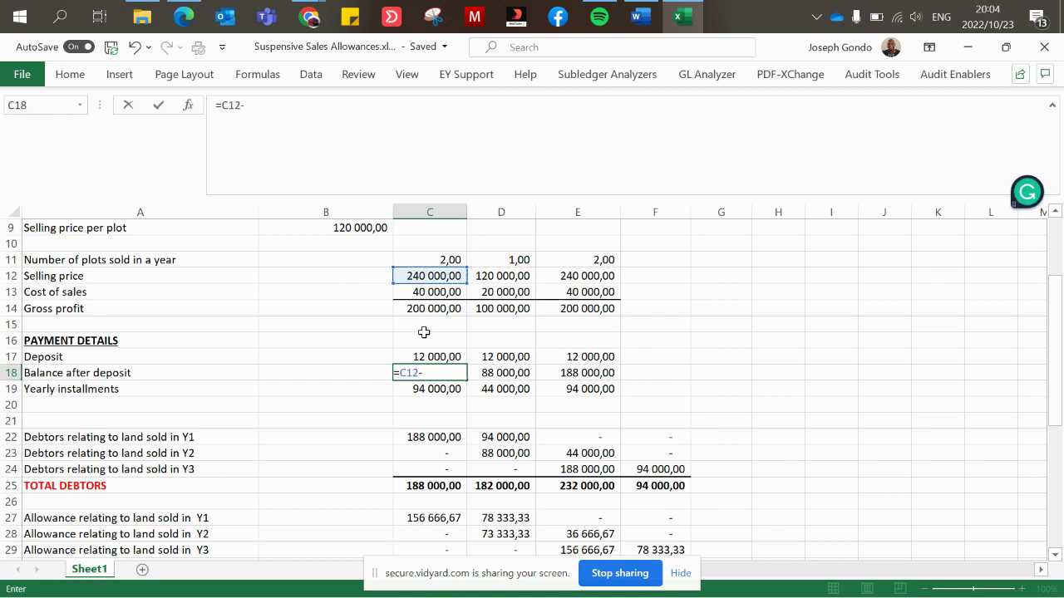
{"action": "left_click", "coordinate": [435, 355]}
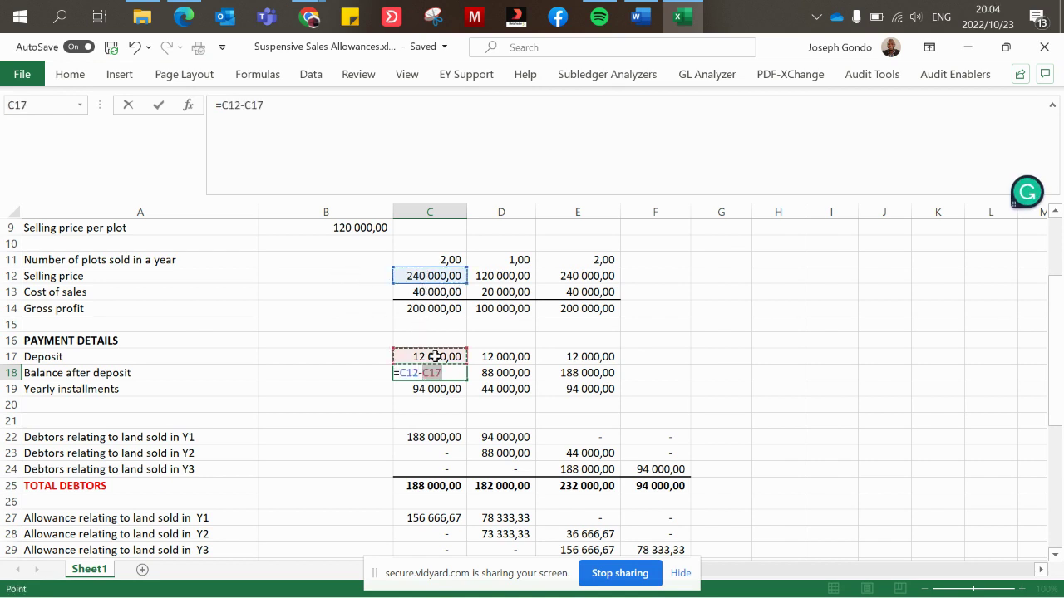
{"action": "key", "text": "Return"}
Step: Copy the balance formula into D18 and E18, giving 108 000 and 228 000, and verify it
{"action": "key", "text": "Up"}
{"action": "key", "text": "ctrl+c"}
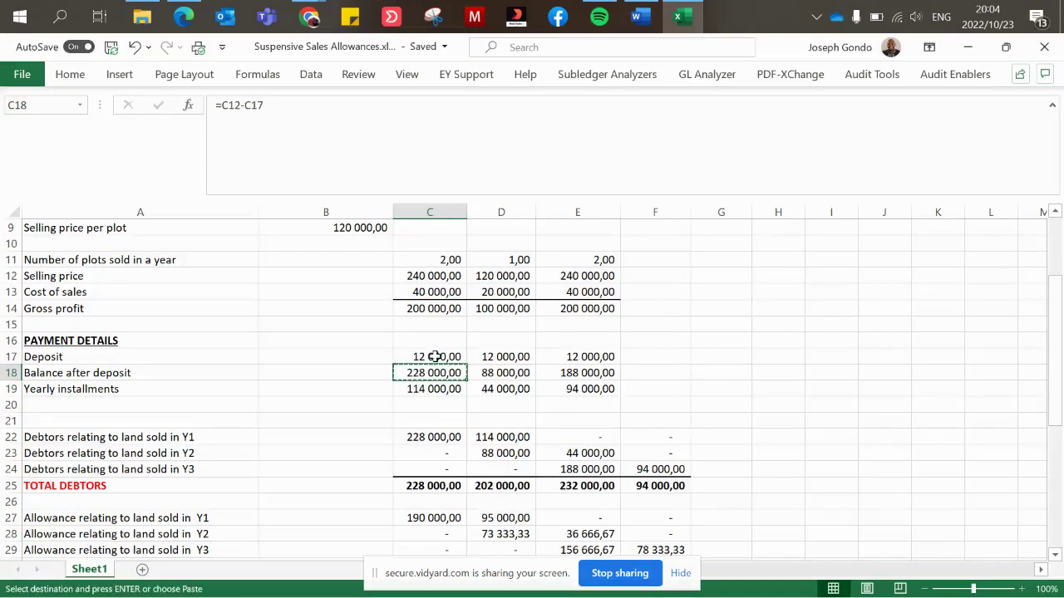
{"action": "key", "text": "Right"}
{"action": "key", "text": "ctrl+v"}
{"action": "key", "text": "Right"}
{"action": "key", "text": "ctrl+v"}
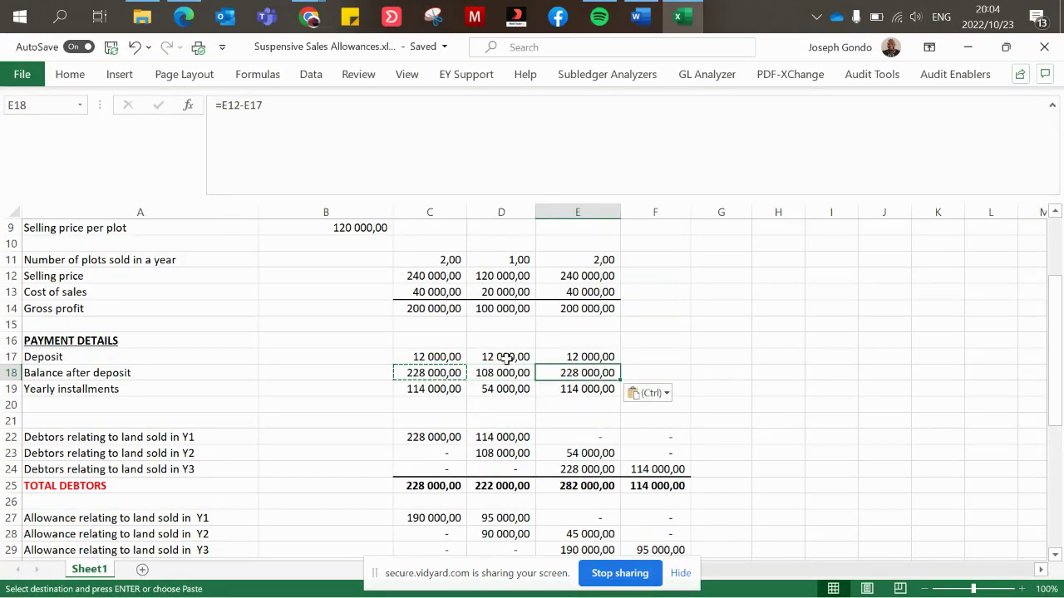
{"action": "double_click", "coordinate": [580, 374]}
{"action": "key", "text": "Return"}
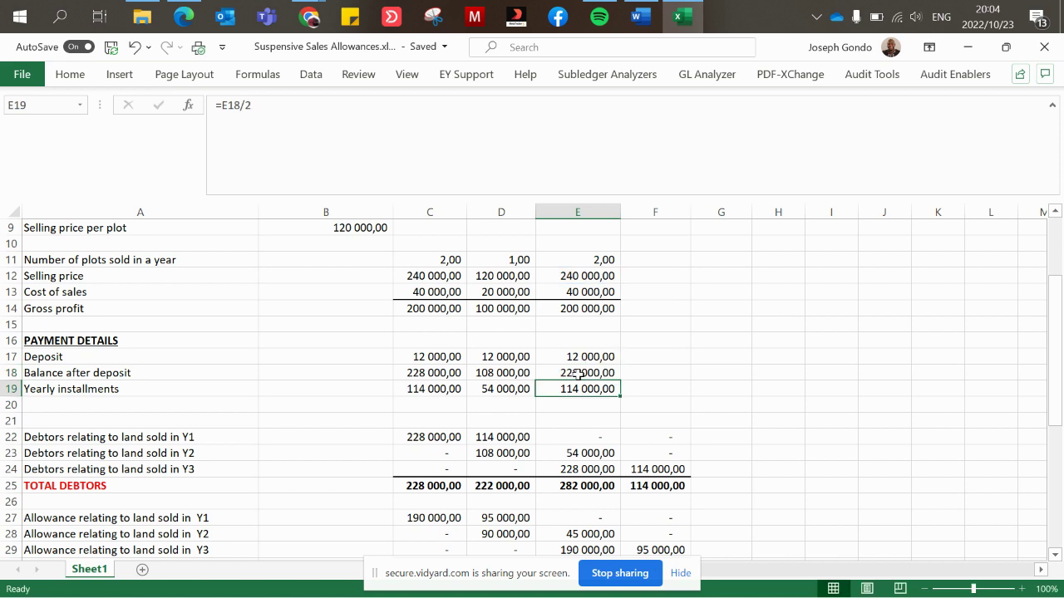
{"action": "key", "text": "Left"}
{"action": "key", "text": "Left"}
{"action": "key", "text": "Up"}
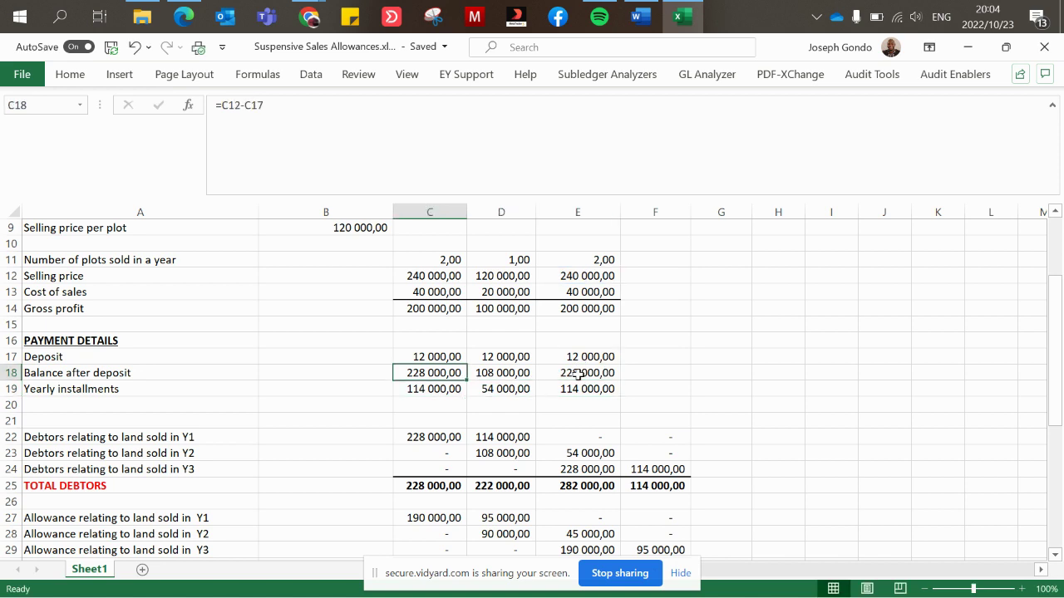
{"action": "left_click", "coordinate": [449, 359]}
{"action": "left_click", "coordinate": [434, 275]}
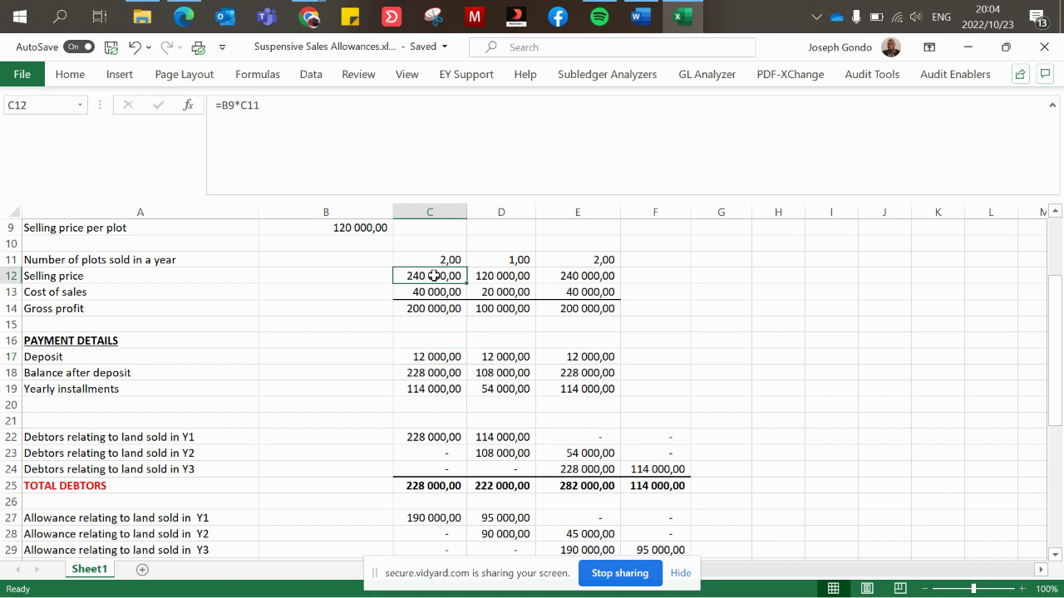
{"action": "left_click", "coordinate": [426, 373]}
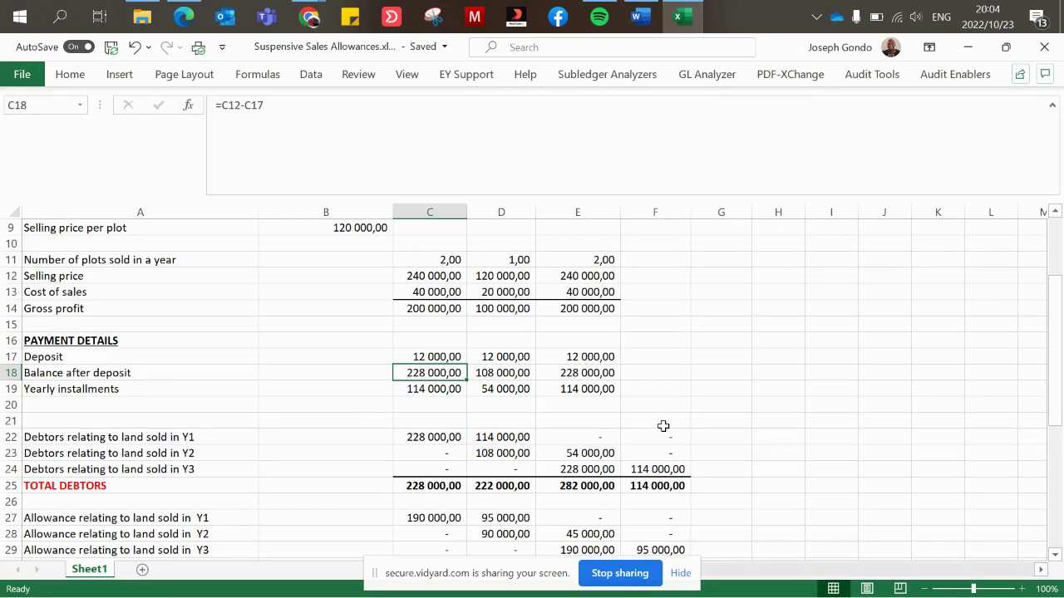
{"action": "left_click", "coordinate": [147, 392]}
{"action": "left_click", "coordinate": [438, 387]}
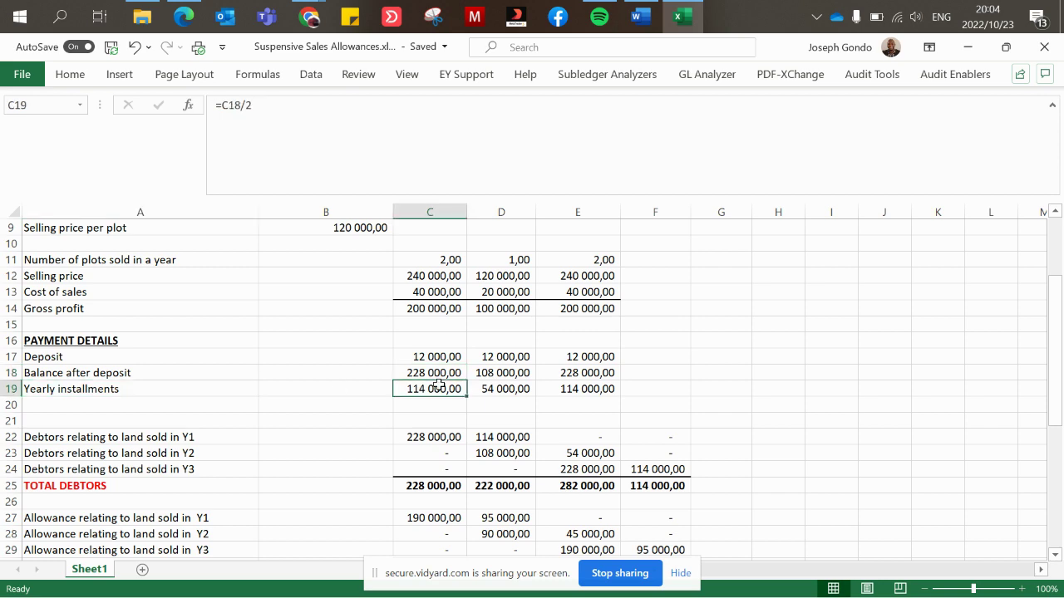
{"action": "left_click", "coordinate": [639, 16]}
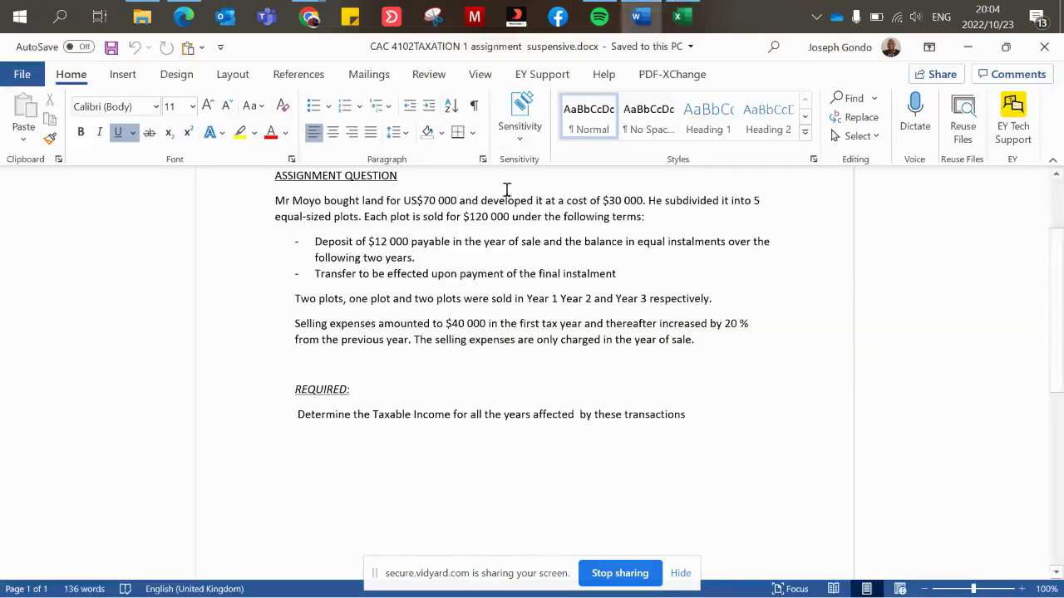
{"action": "left_click", "coordinate": [639, 17]}
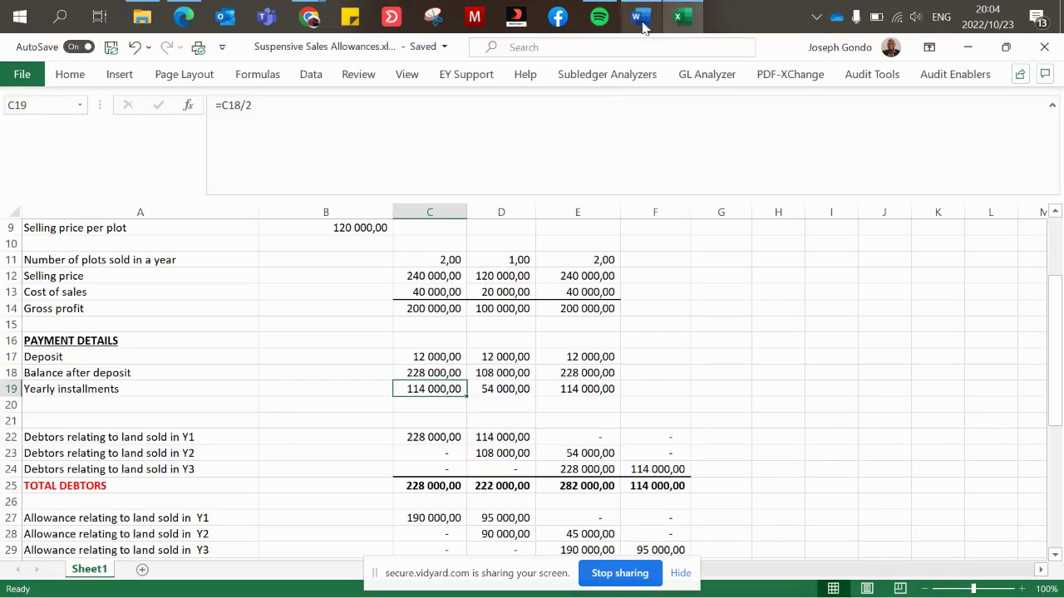
{"action": "double_click", "coordinate": [436, 388]}
{"action": "key", "text": "Return"}
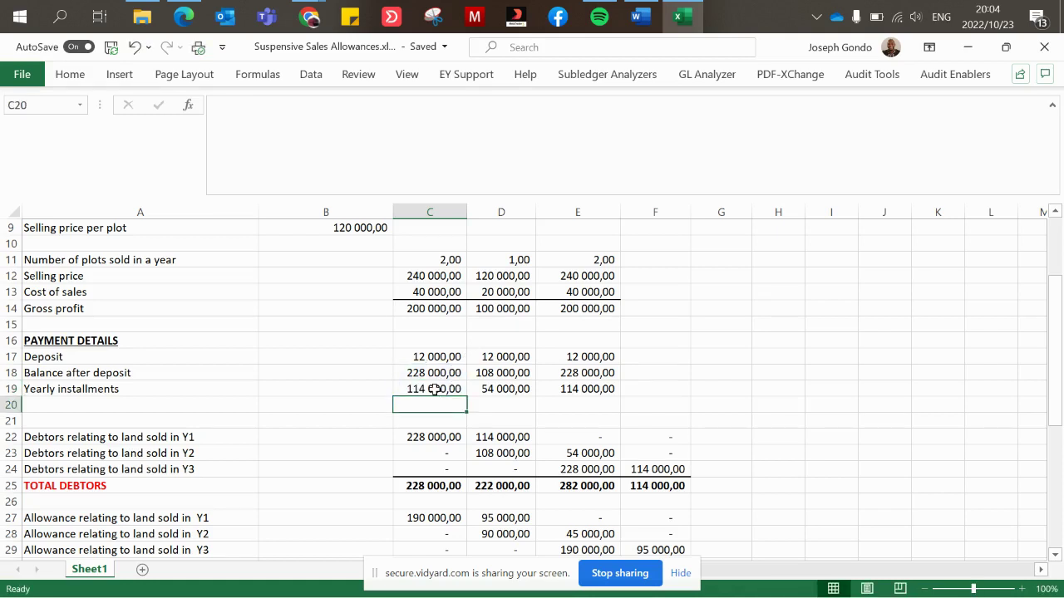
{"action": "left_click", "coordinate": [423, 374]}
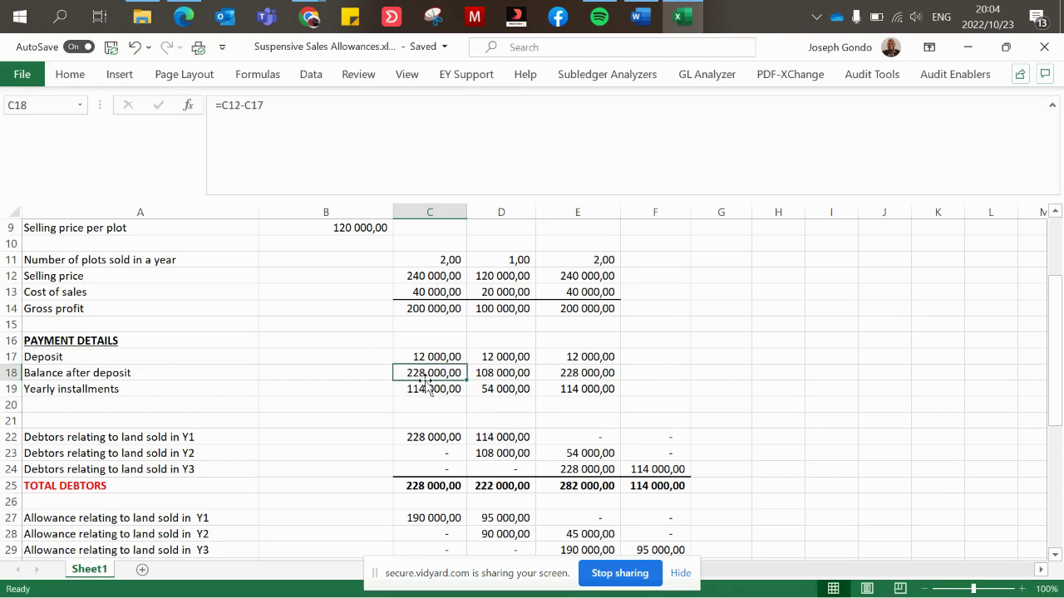
{"action": "left_click", "coordinate": [430, 385]}
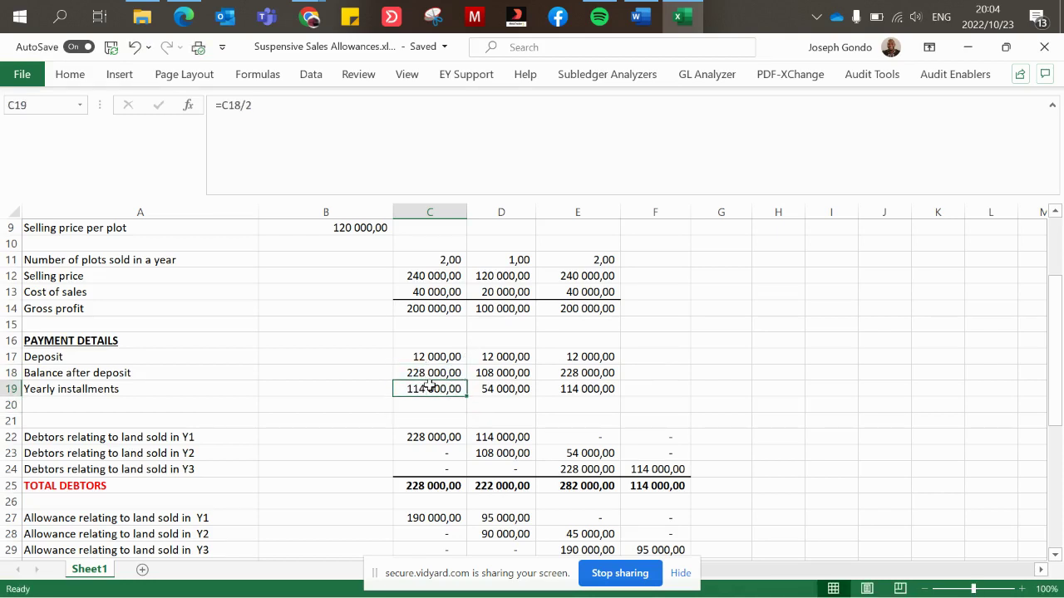
{"action": "double_click", "coordinate": [499, 388]}
{"action": "key", "text": "Return"}
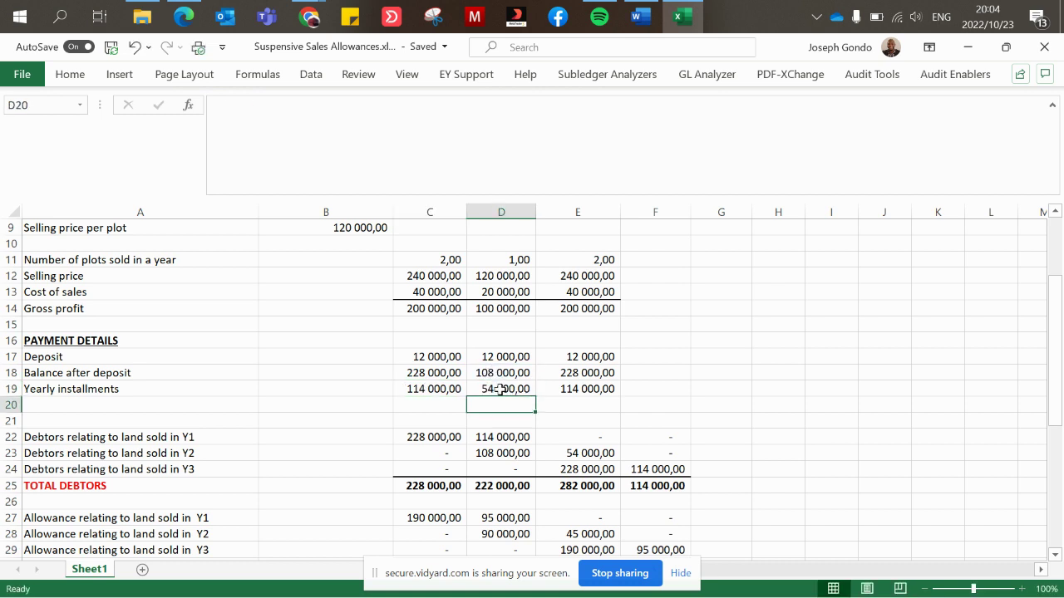
{"action": "double_click", "coordinate": [598, 388]}
{"action": "key", "text": "Return"}
{"action": "key", "text": "Down"}
{"action": "key", "text": "Down"}
{"action": "key", "text": "Down"}
{"action": "key", "text": "Down"}
{"action": "key", "text": "Down"}
{"action": "key", "text": "Down"}
{"action": "key", "text": "Down"}
{"action": "key", "text": "Down"}
{"action": "key", "text": "Down"}
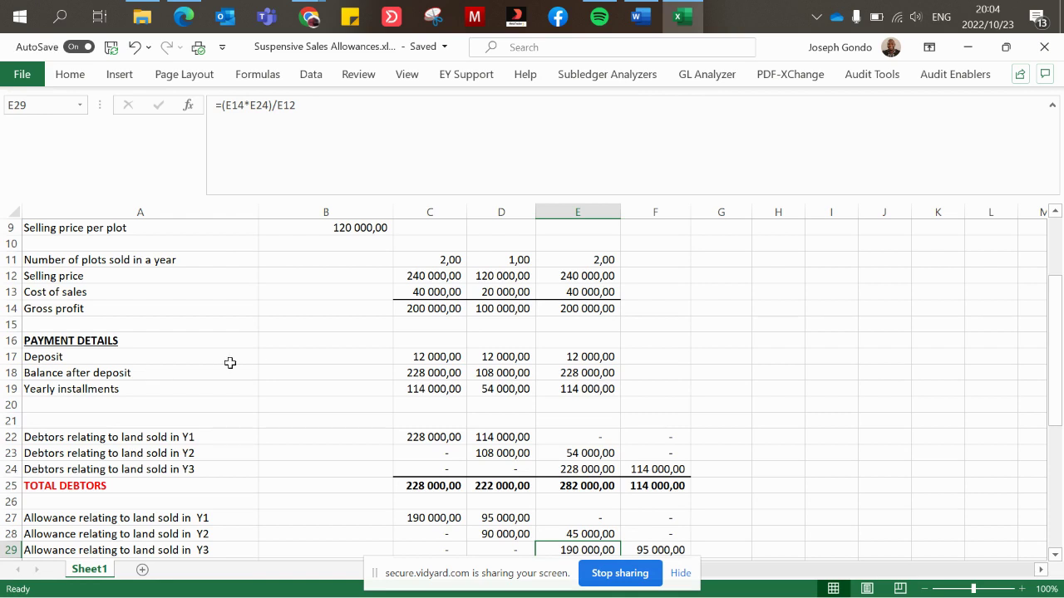
{"action": "left_click", "coordinate": [66, 433]}
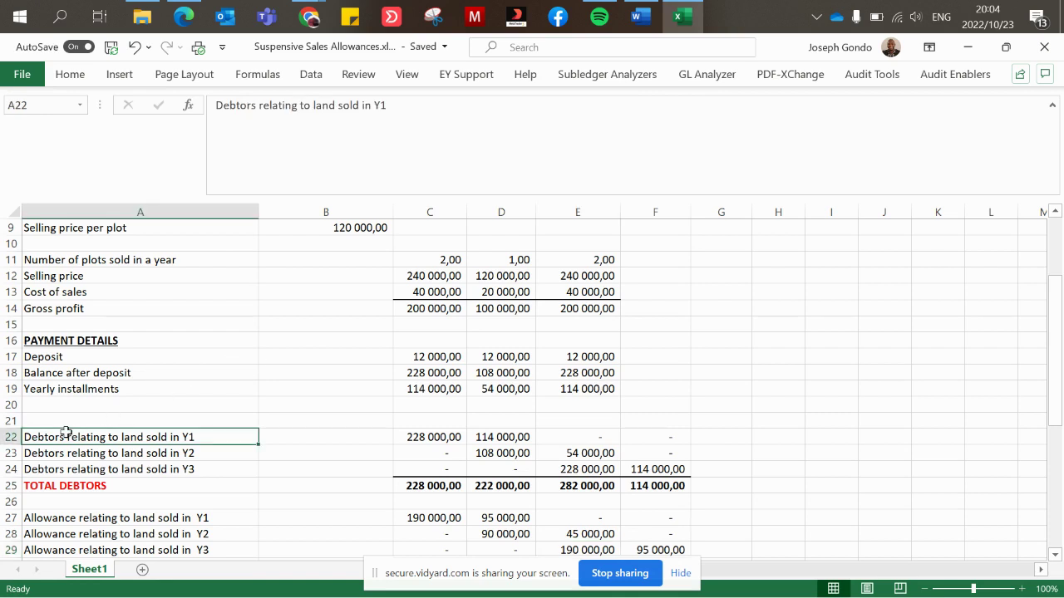
{"action": "left_click", "coordinate": [449, 260]}
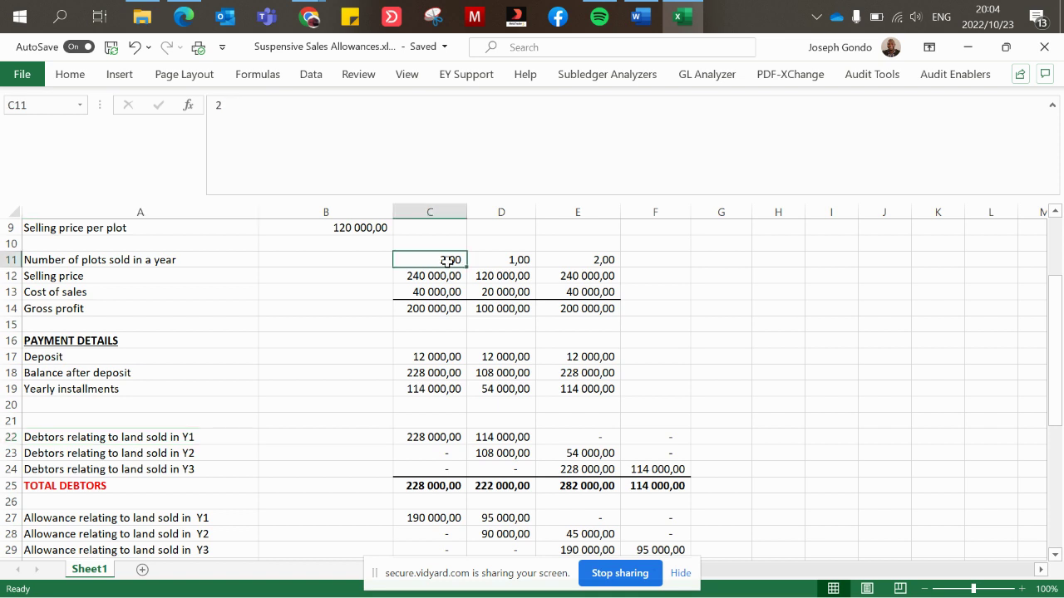
Step: Fill C11 yellow and point out the balance-after-deposit and Y1 debtors rows
{"action": "left_click", "coordinate": [86, 76]}
{"action": "left_click", "coordinate": [202, 133]}
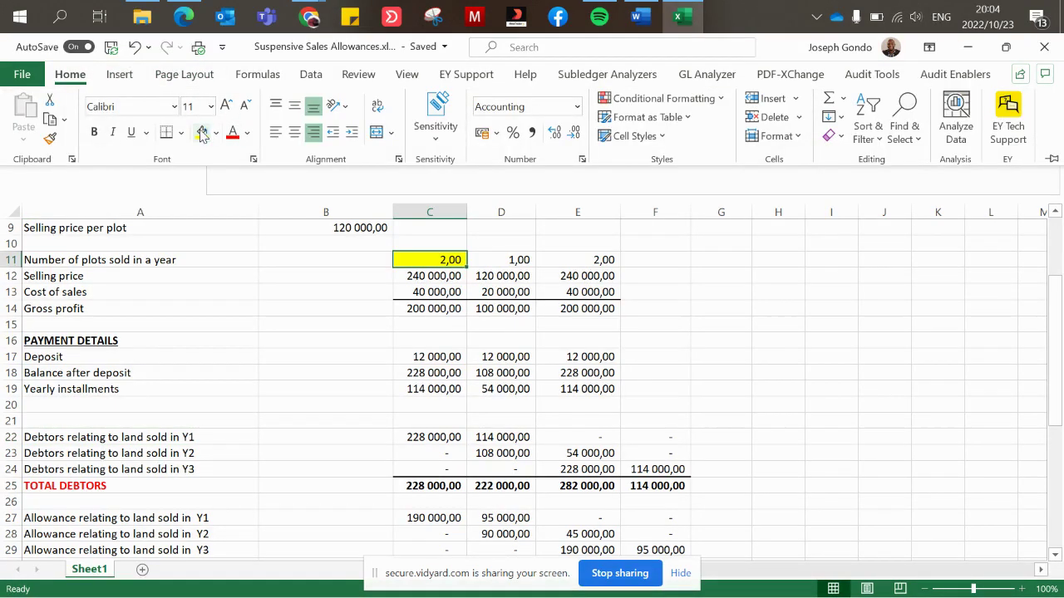
{"action": "left_click", "coordinate": [66, 378]}
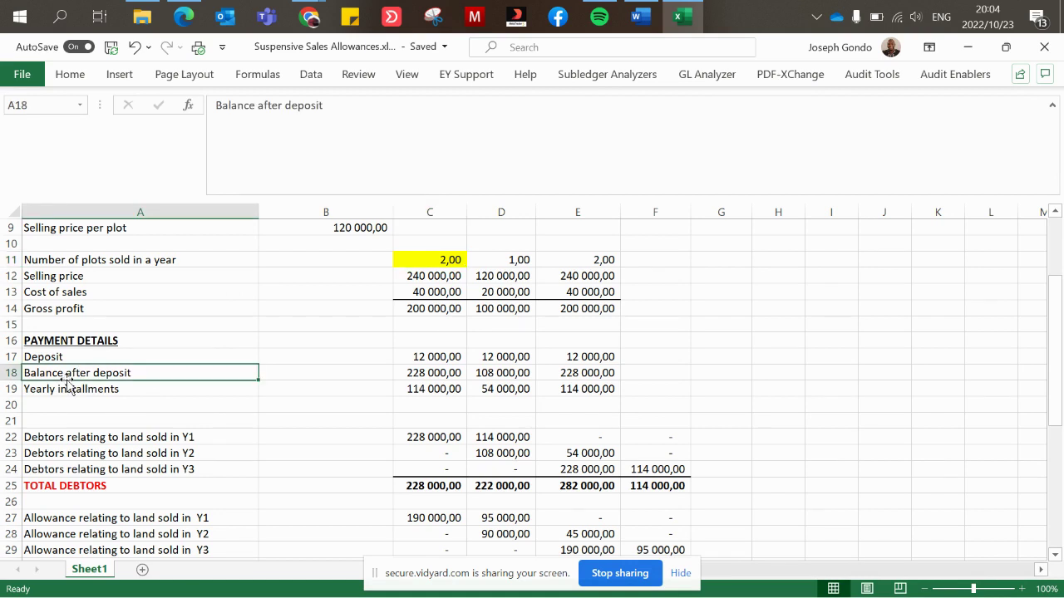
{"action": "left_click", "coordinate": [57, 438]}
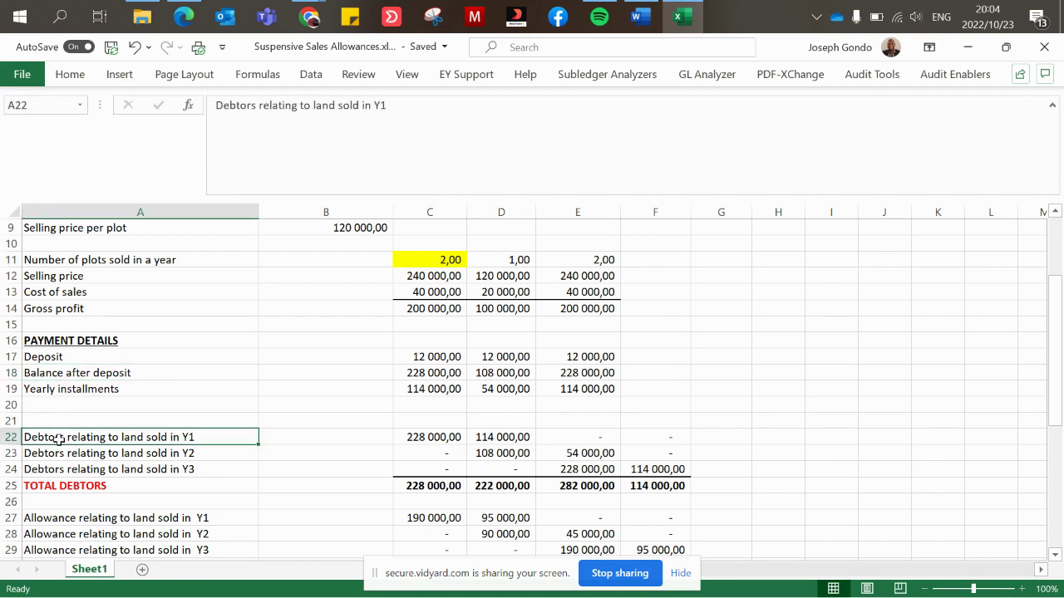
Step: Trace the C22 debtors formula back to selling price C12 and deposit C17, then inspect D22
{"action": "left_click", "coordinate": [415, 436]}
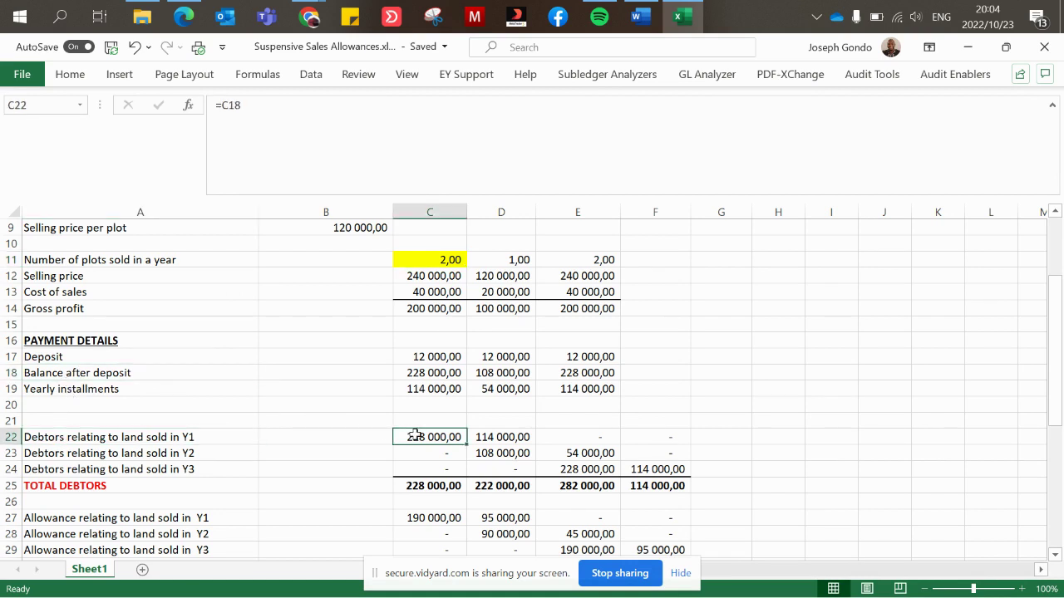
{"action": "left_click", "coordinate": [439, 275]}
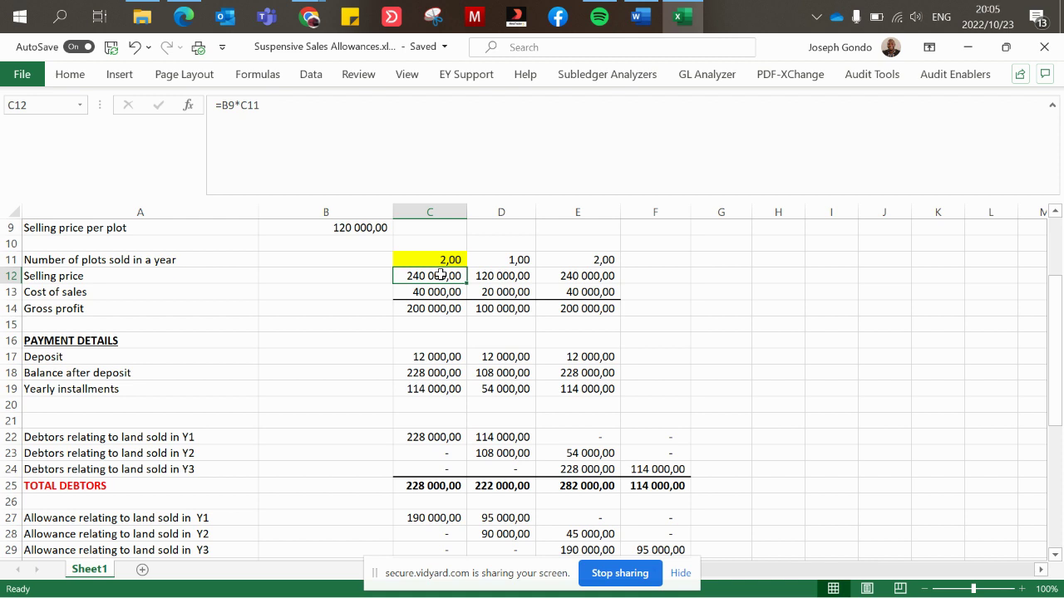
{"action": "left_click", "coordinate": [443, 356]}
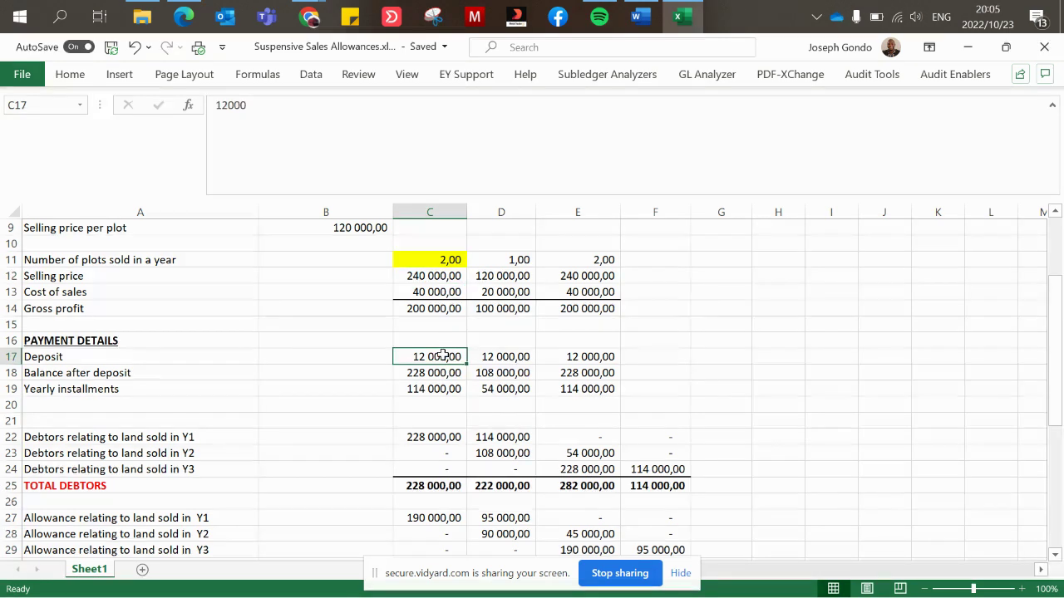
{"action": "left_click", "coordinate": [440, 437]}
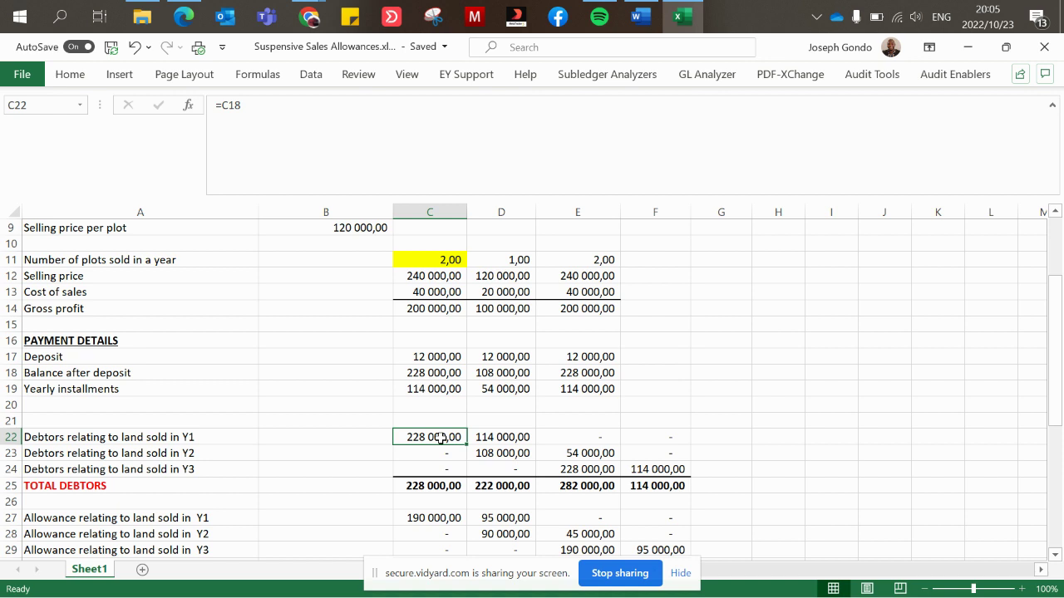
{"action": "left_click", "coordinate": [488, 435]}
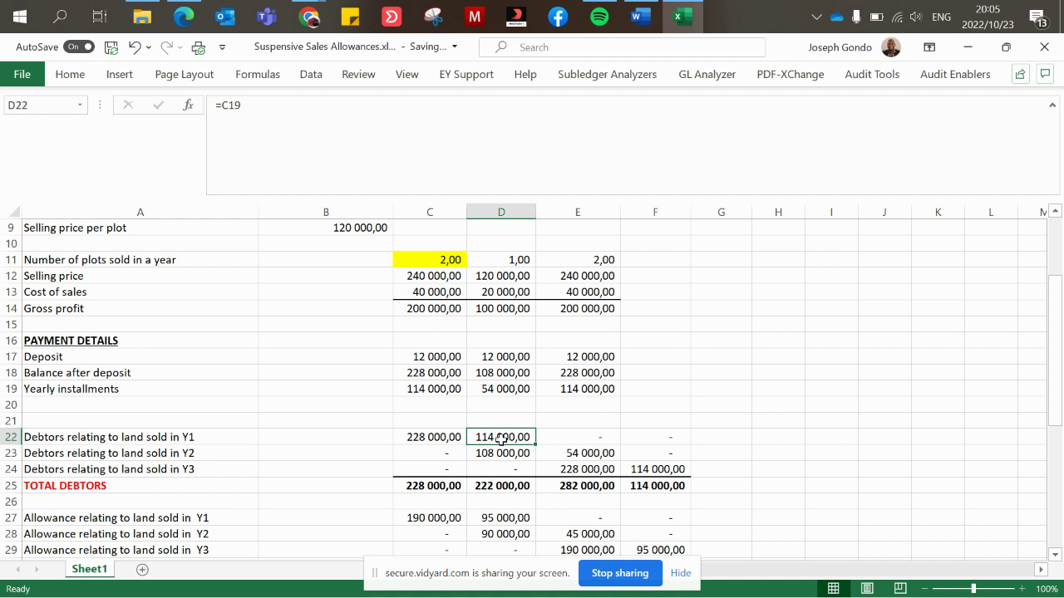
{"action": "left_click", "coordinate": [556, 438]}
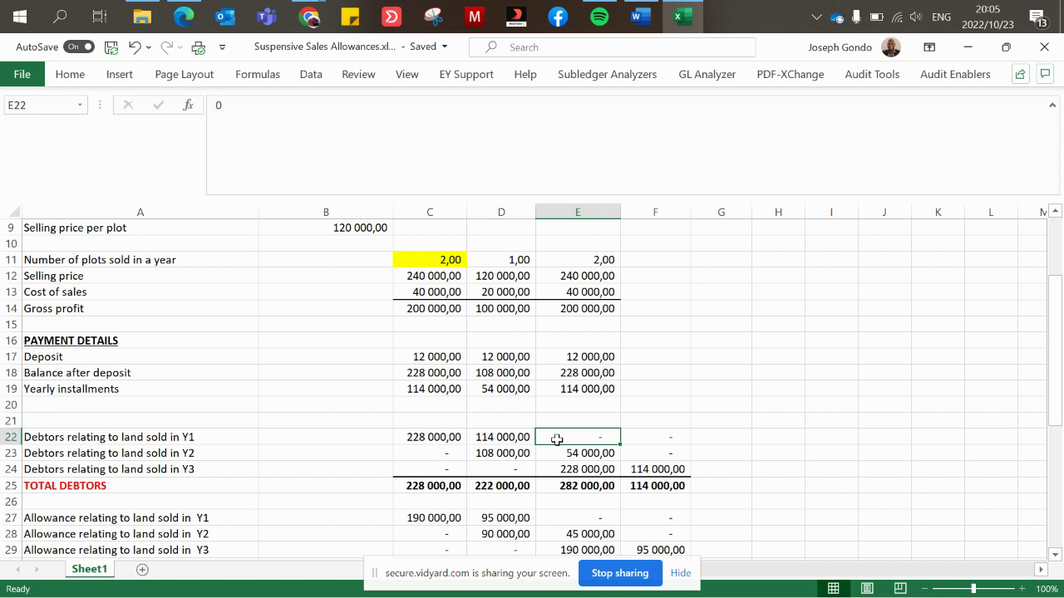
{"action": "left_click", "coordinate": [509, 455]}
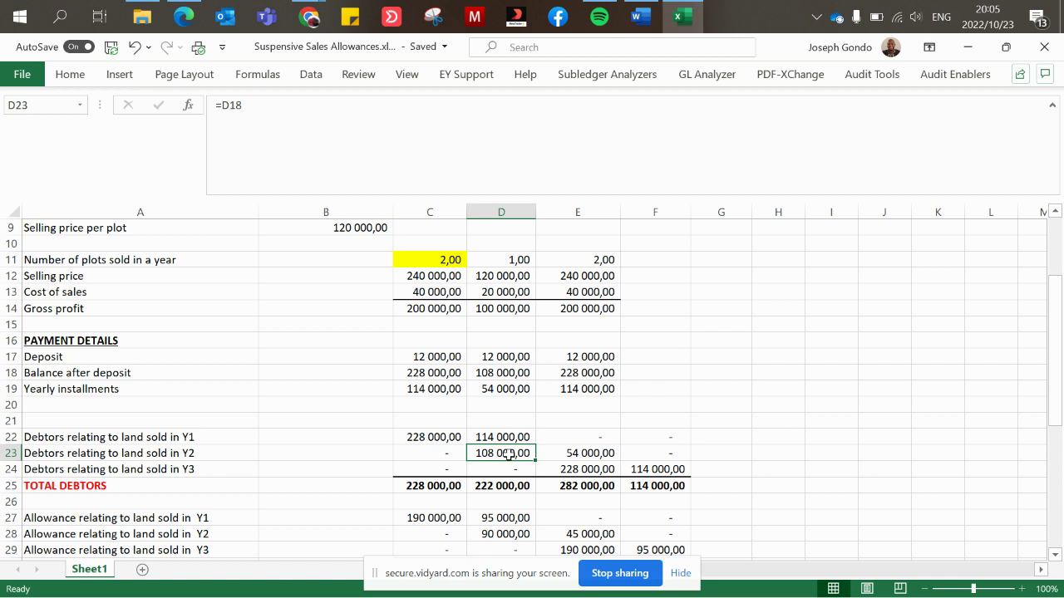
{"action": "left_click", "coordinate": [586, 466]}
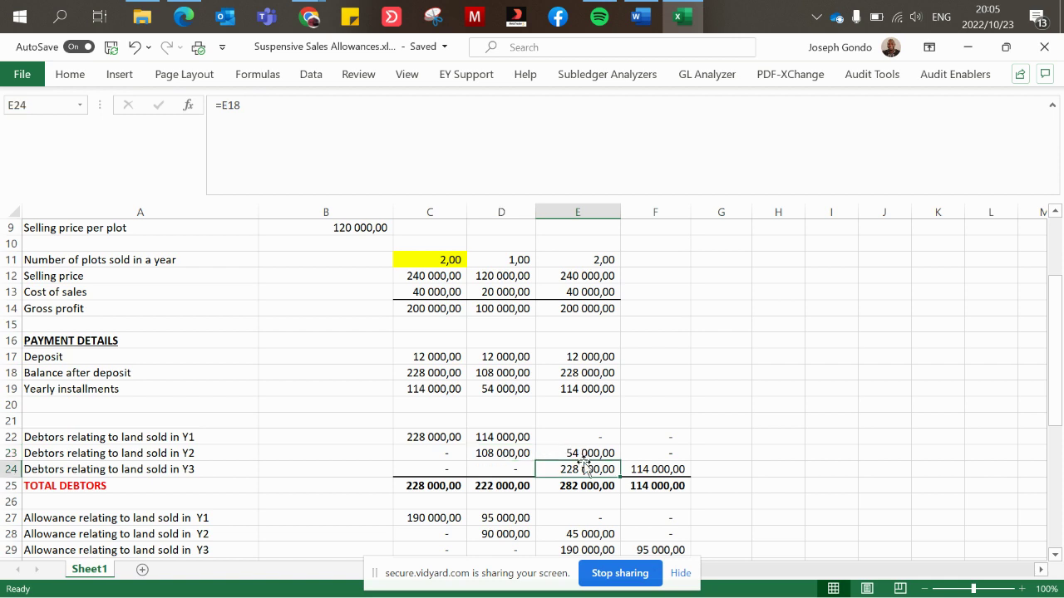
{"action": "left_click", "coordinate": [512, 452]}
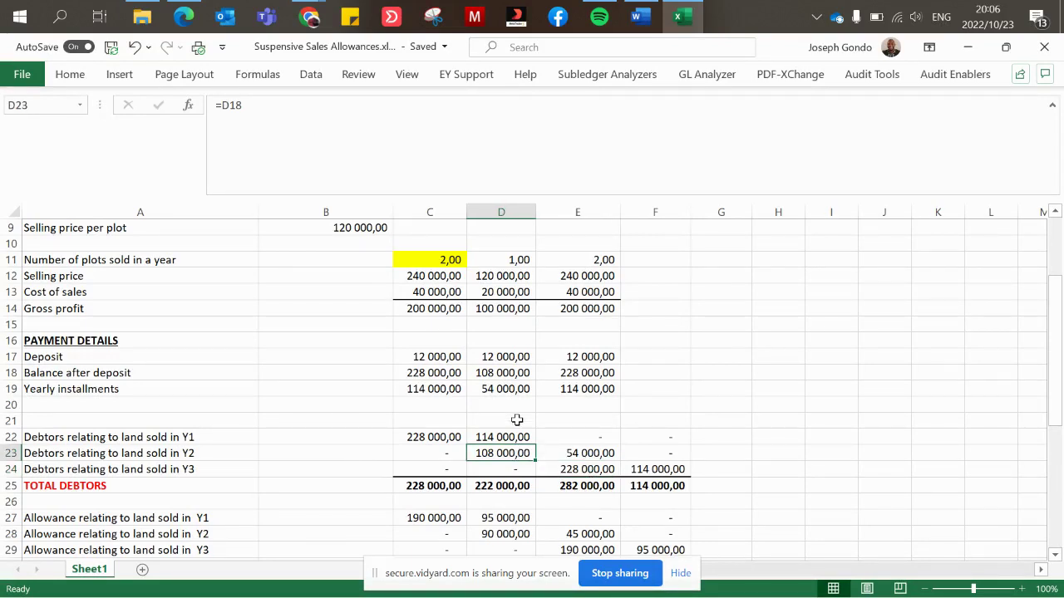
{"action": "left_click", "coordinate": [507, 276]}
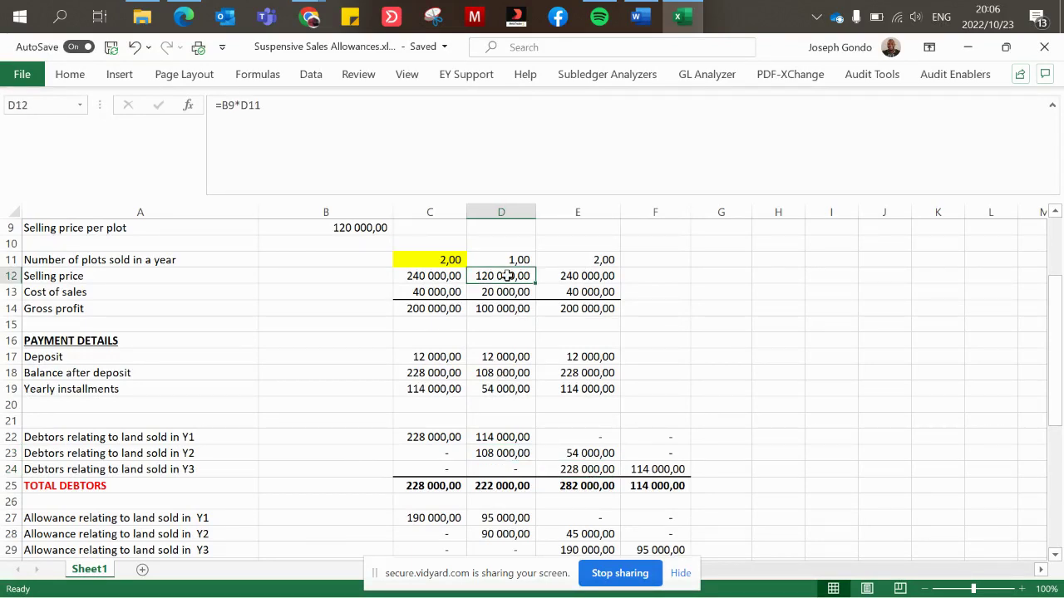
{"action": "left_click", "coordinate": [504, 355]}
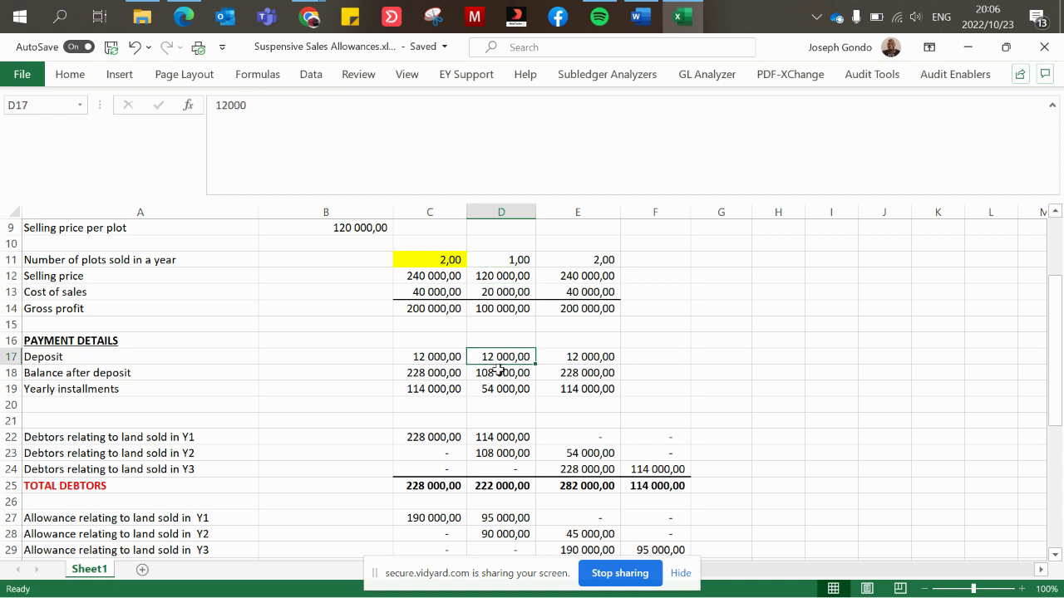
{"action": "left_click", "coordinate": [496, 372]}
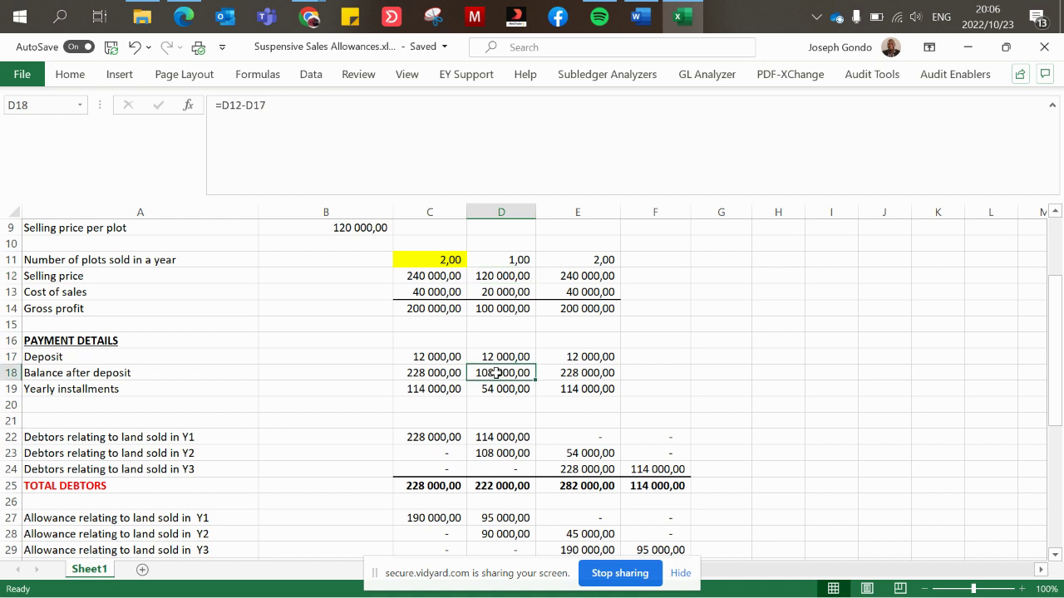
{"action": "left_click", "coordinate": [511, 452]}
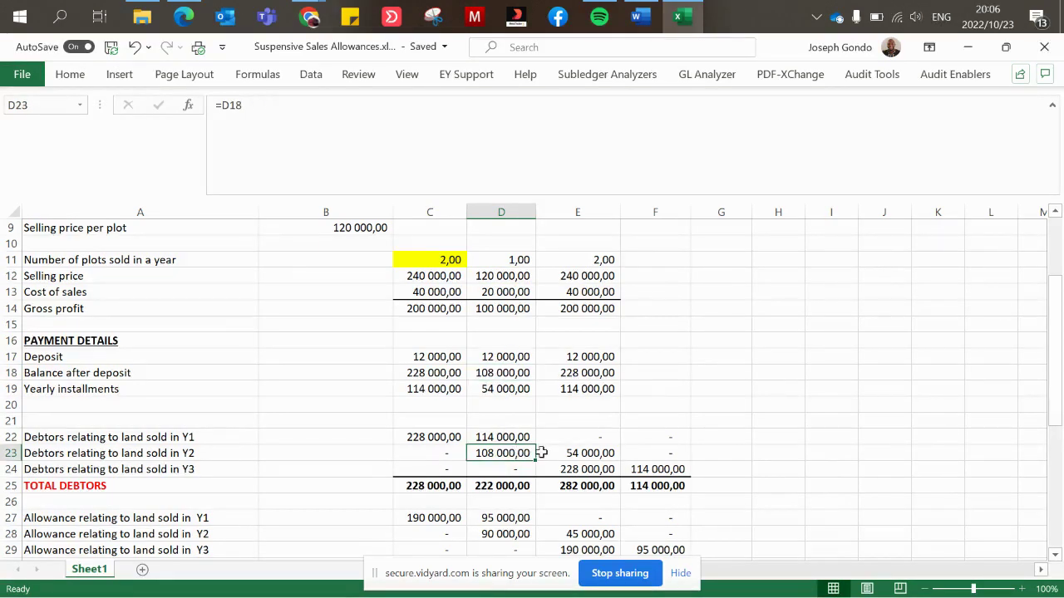
{"action": "left_click", "coordinate": [552, 454]}
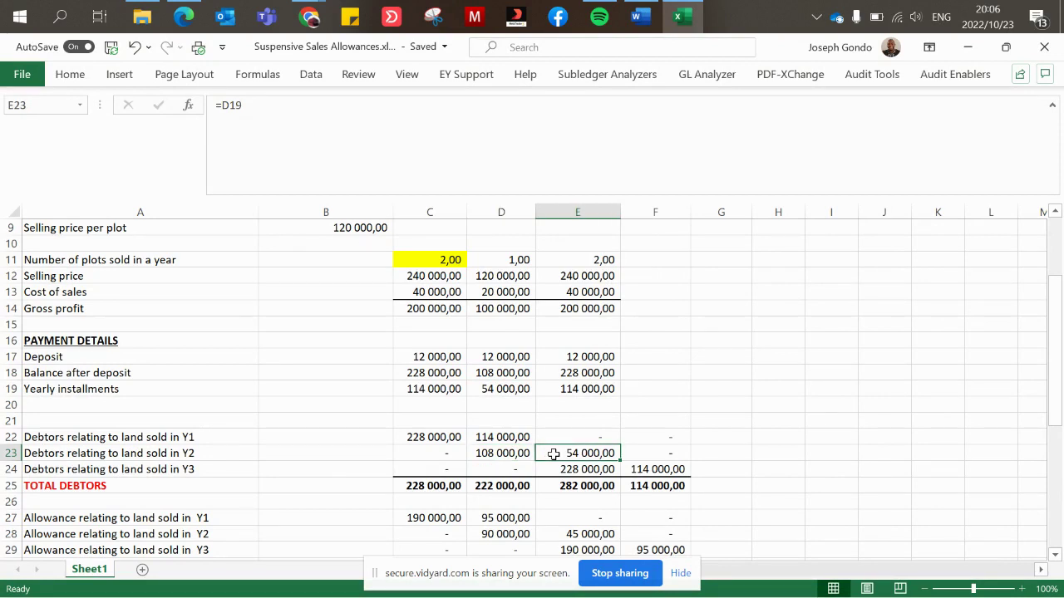
{"action": "left_click", "coordinate": [645, 455]}
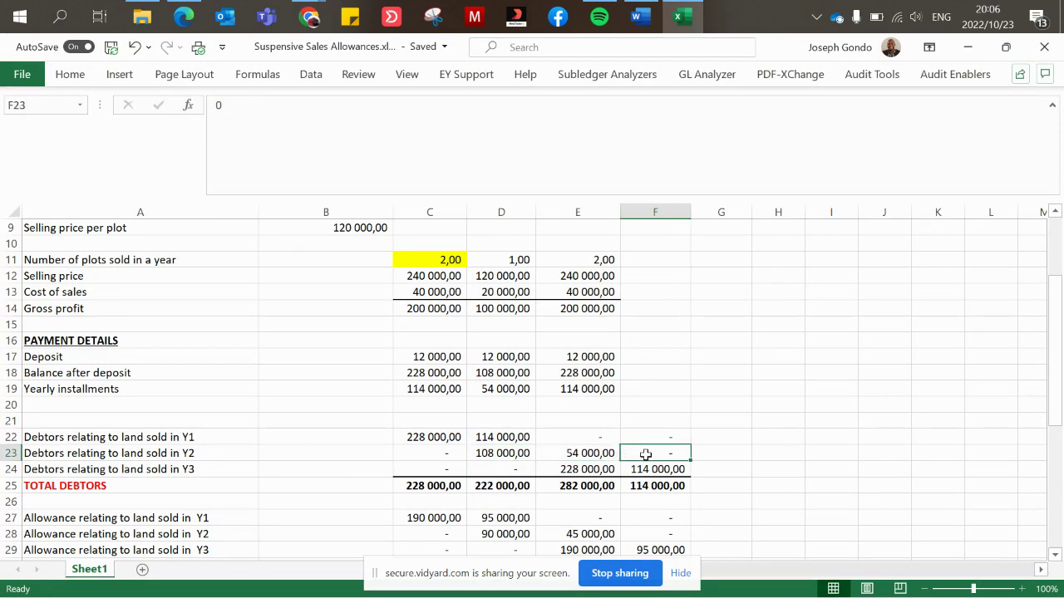
{"action": "left_click", "coordinate": [598, 469]}
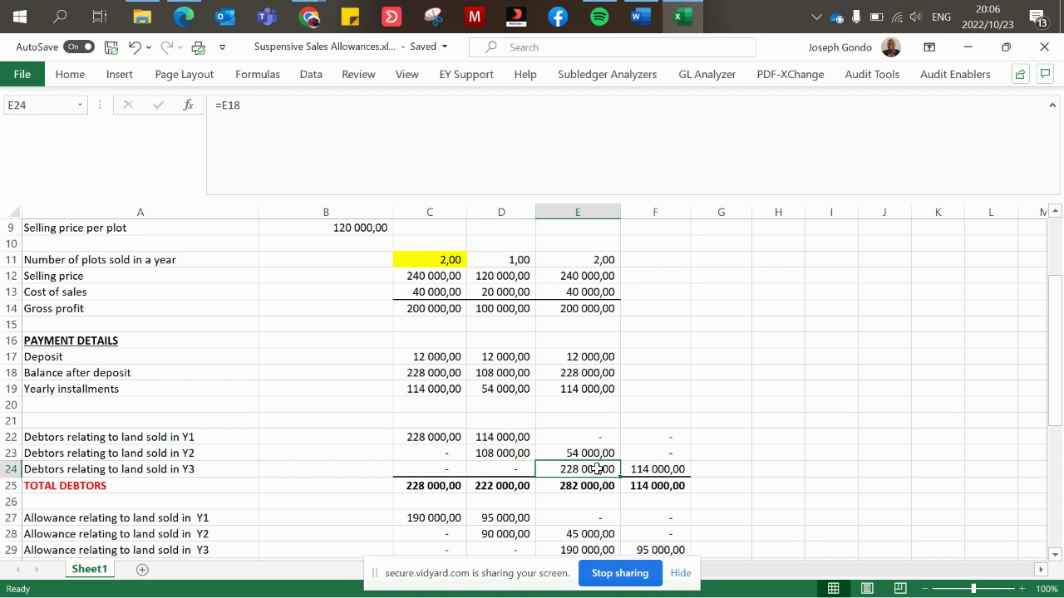
{"action": "key", "text": "Down"}
{"action": "key", "text": "Down"}
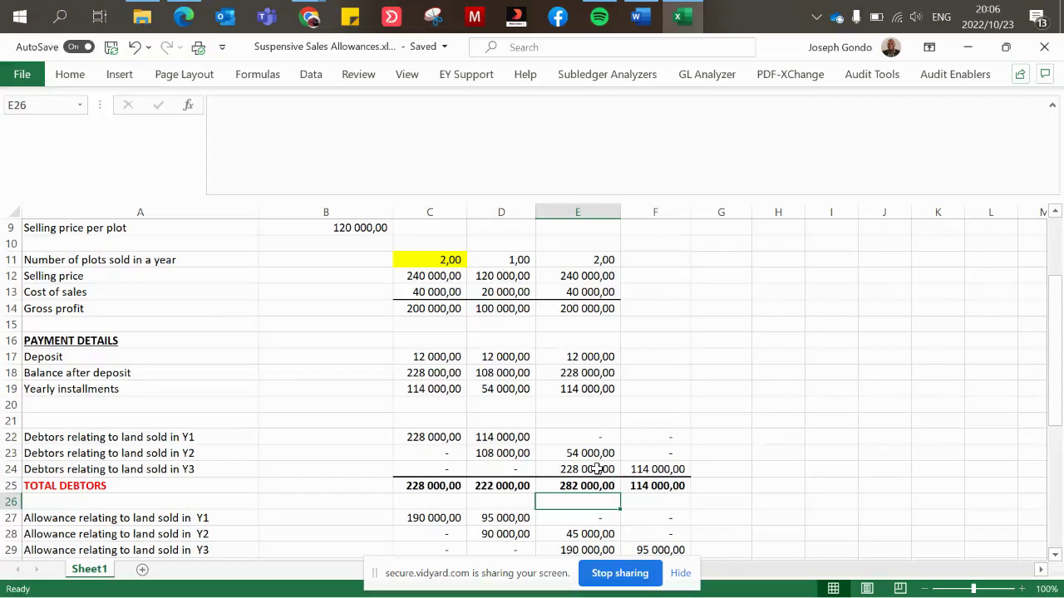
{"action": "left_click", "coordinate": [425, 492]}
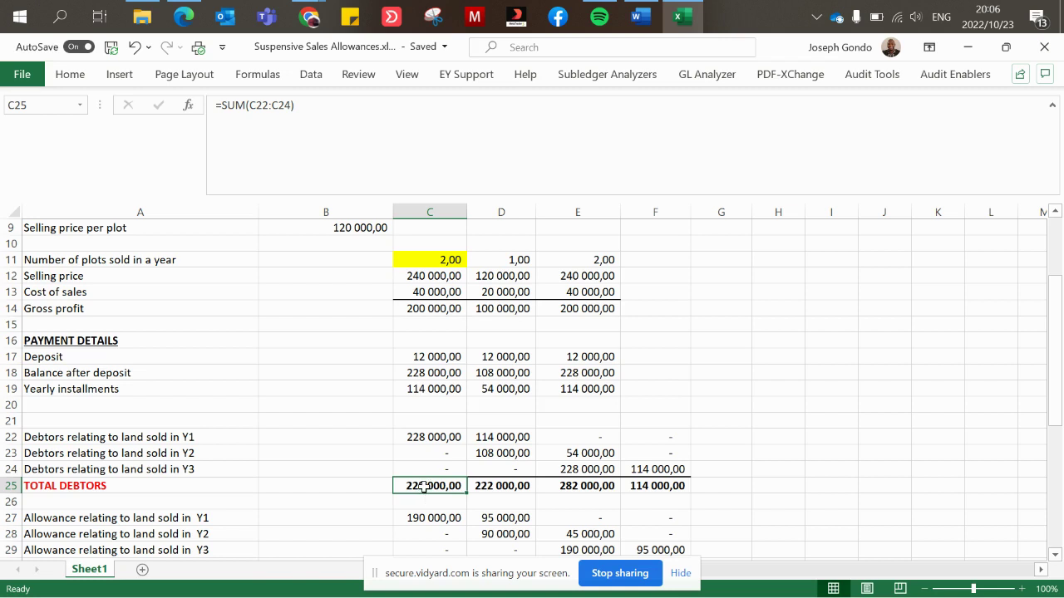
{"action": "double_click", "coordinate": [425, 489]}
{"action": "key", "text": "Return"}
{"action": "key", "text": "Down"}
{"action": "key", "text": "Down"}
{"action": "key", "text": "Down"}
{"action": "key", "text": "Down"}
{"action": "key", "text": "Down"}
{"action": "key", "text": "Down"}
{"action": "key", "text": "Down"}
{"action": "key", "text": "Down"}
{"action": "key", "text": "Down"}
{"action": "key", "text": "Down"}
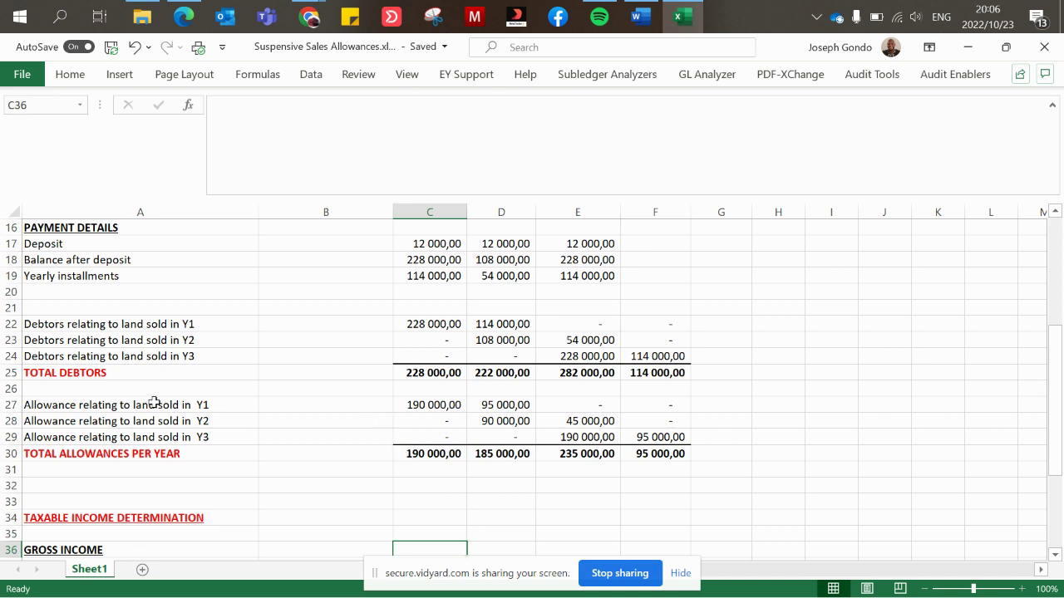
{"action": "left_click", "coordinate": [84, 404]}
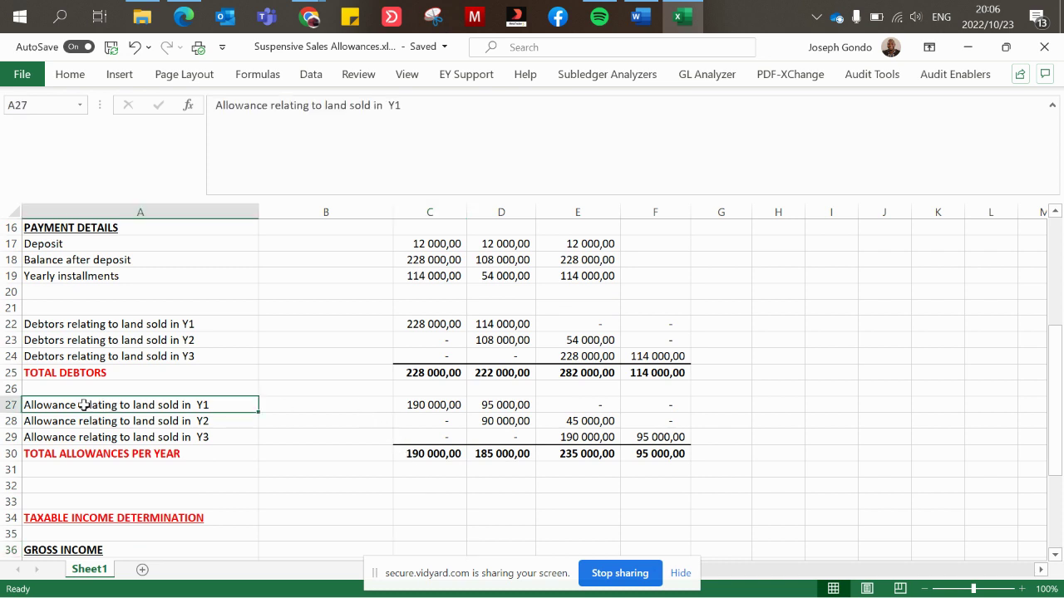
{"action": "left_click", "coordinate": [183, 17]}
Step: Scroll the PDF to the page 38 section (ii) allowance formula, then return to Excel
{"action": "scroll", "coordinate": [423, 330], "scroll_direction": "down", "scroll_amount": 5}
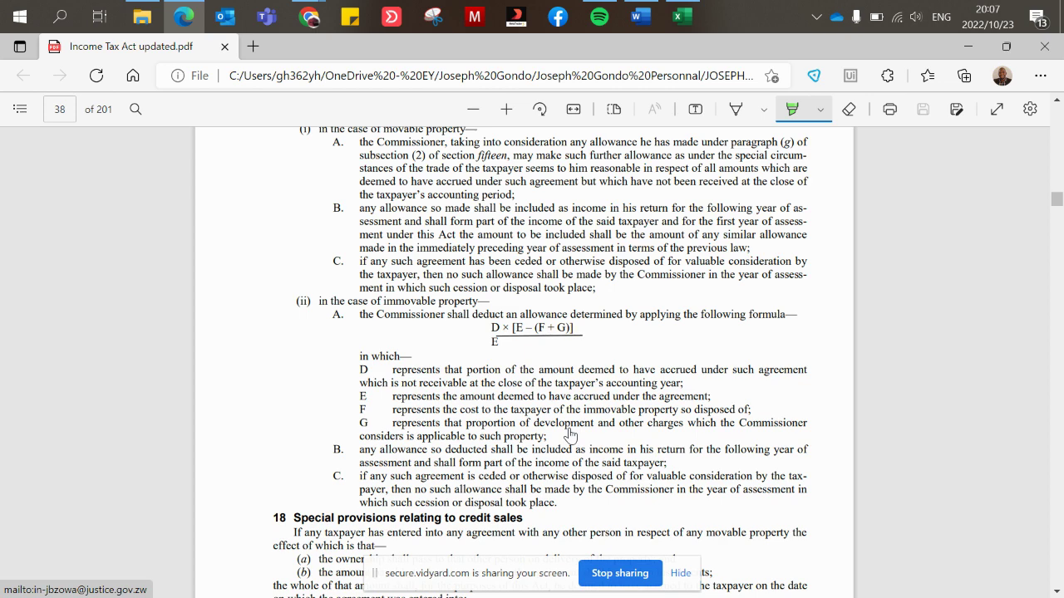
{"action": "left_click", "coordinate": [685, 18]}
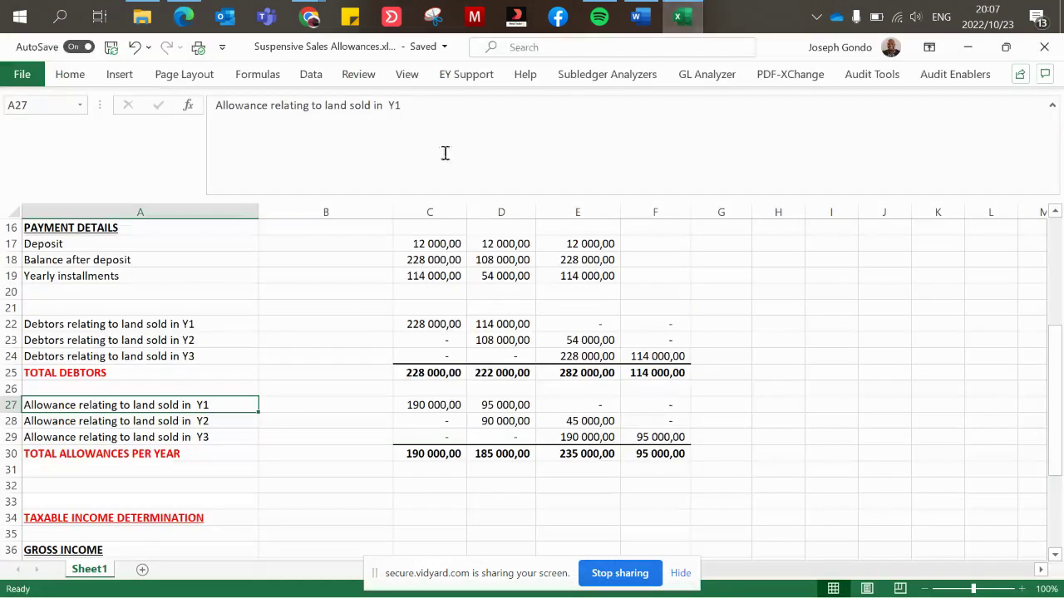
Step: Check the development cost, total cost and cost per plot formulas against the tax act formula
{"action": "left_click", "coordinate": [434, 245]}
{"action": "key", "text": "Up"}
{"action": "key", "text": "Up"}
{"action": "key", "text": "Up"}
{"action": "key", "text": "Up"}
{"action": "key", "text": "Up"}
{"action": "key", "text": "Up"}
{"action": "key", "text": "Up"}
{"action": "key", "text": "Up"}
{"action": "key", "text": "Up"}
{"action": "key", "text": "Up"}
{"action": "key", "text": "Up"}
{"action": "key", "text": "Up"}
{"action": "key", "text": "Up"}
{"action": "key", "text": "Up"}
{"action": "key", "text": "Up"}
{"action": "key", "text": "Up"}
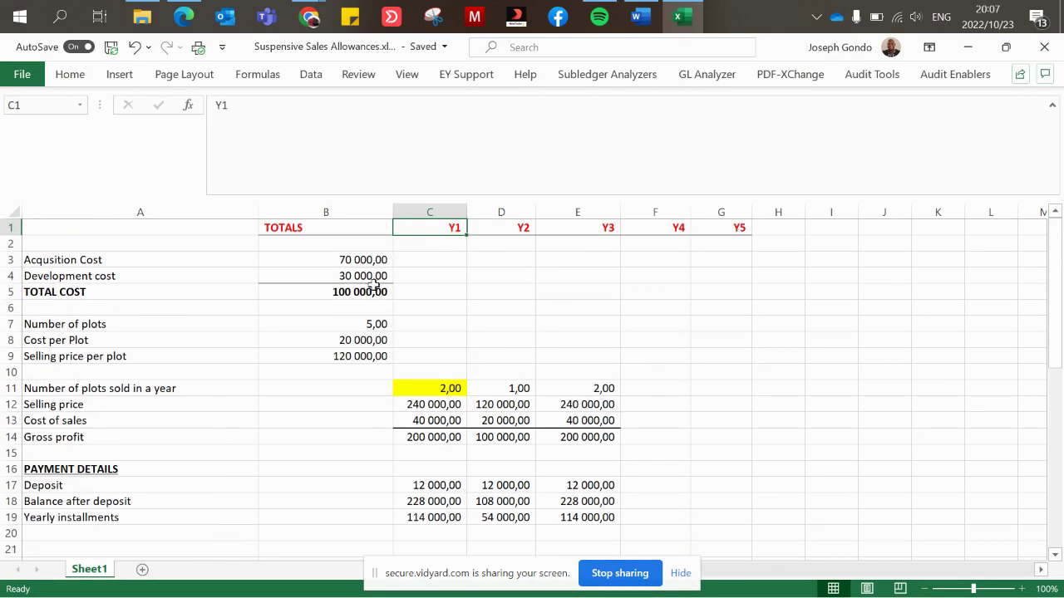
{"action": "left_click", "coordinate": [357, 293]}
{"action": "left_click", "coordinate": [353, 274]}
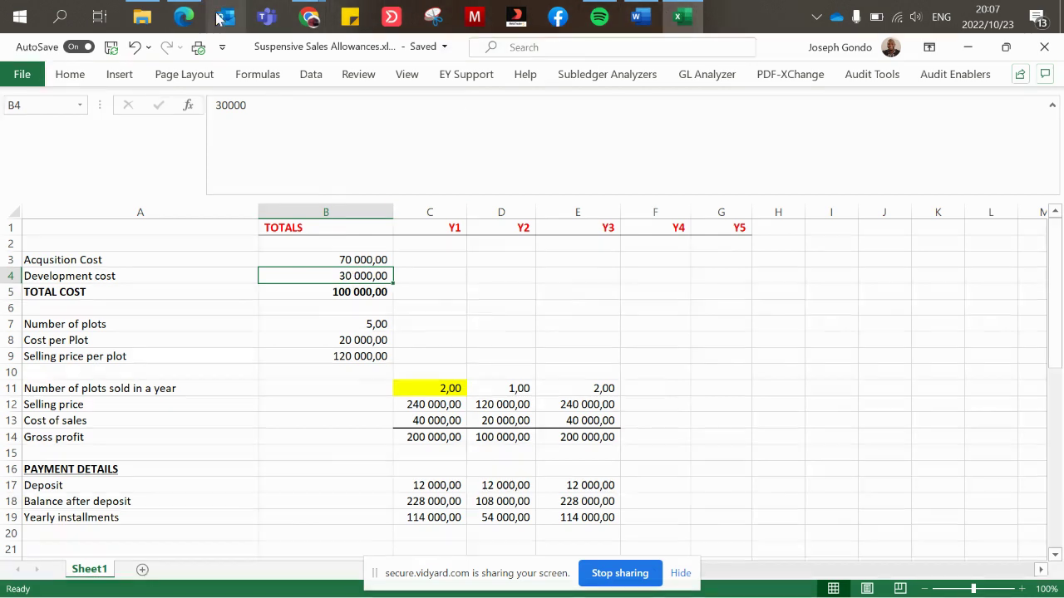
{"action": "left_click", "coordinate": [186, 15]}
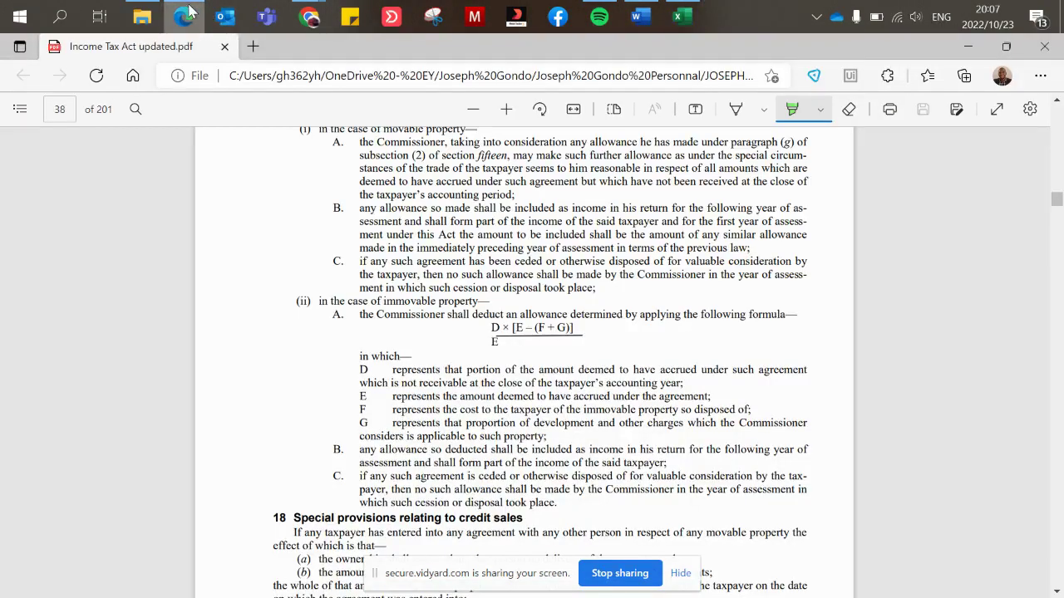
{"action": "left_click", "coordinate": [186, 15]}
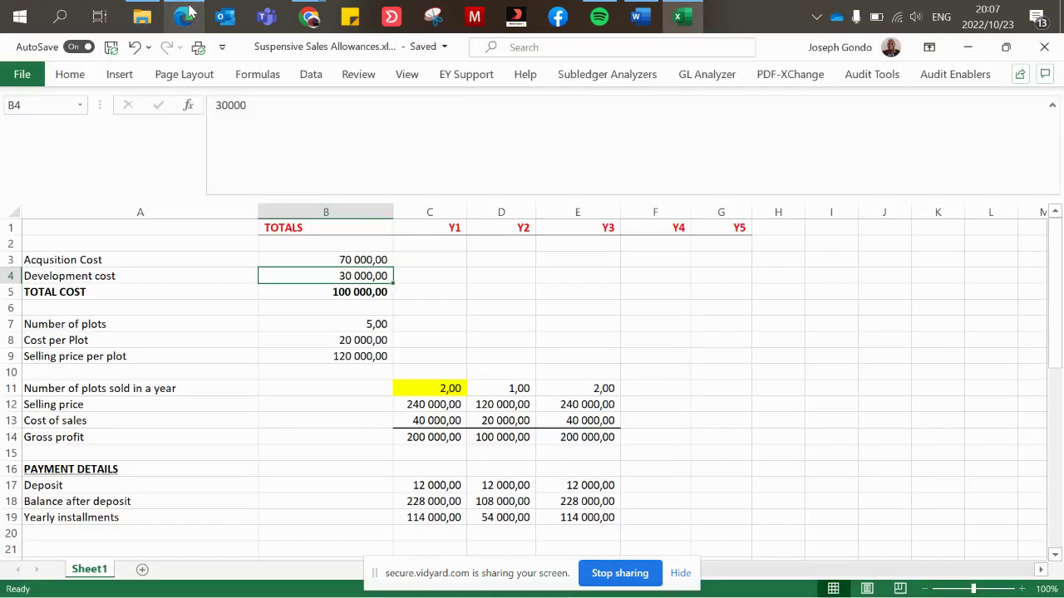
{"action": "left_click", "coordinate": [364, 292]}
{"action": "left_click", "coordinate": [375, 340]}
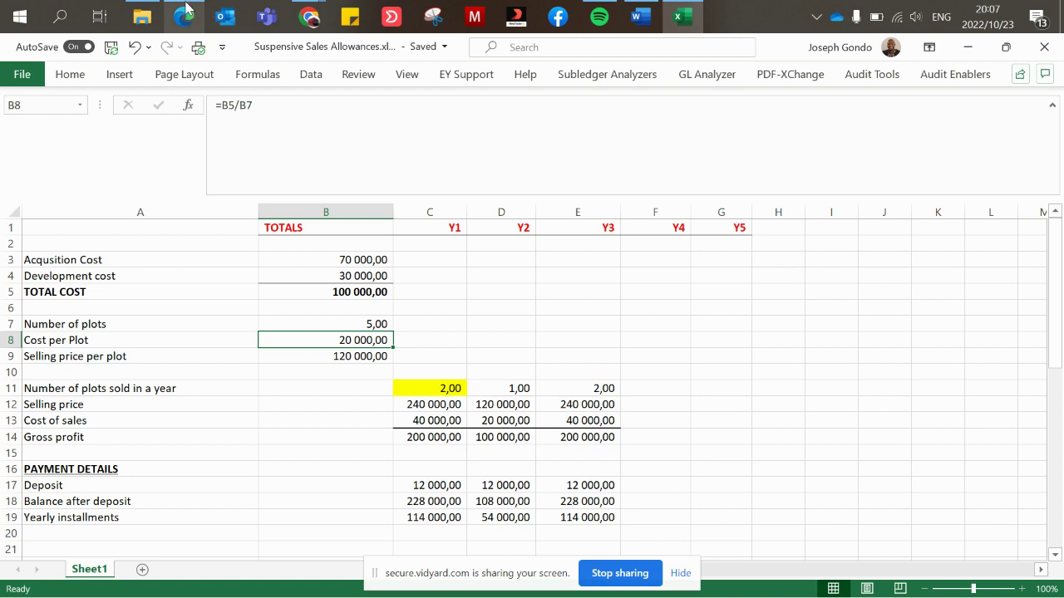
{"action": "left_click", "coordinate": [185, 11]}
{"action": "left_click", "coordinate": [185, 12]}
{"action": "left_click", "coordinate": [186, 12]}
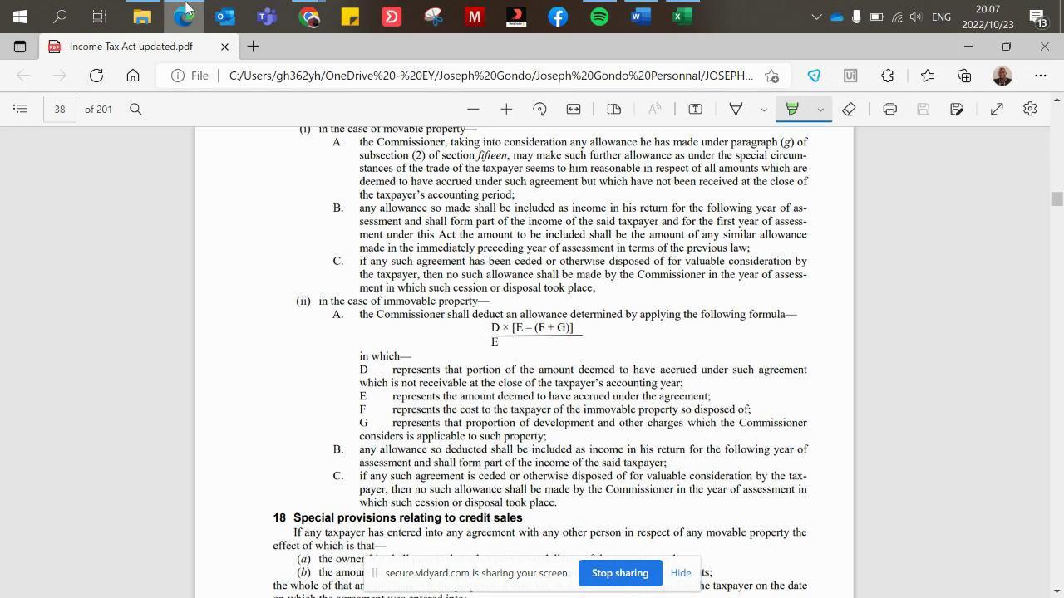
{"action": "left_click", "coordinate": [185, 12]}
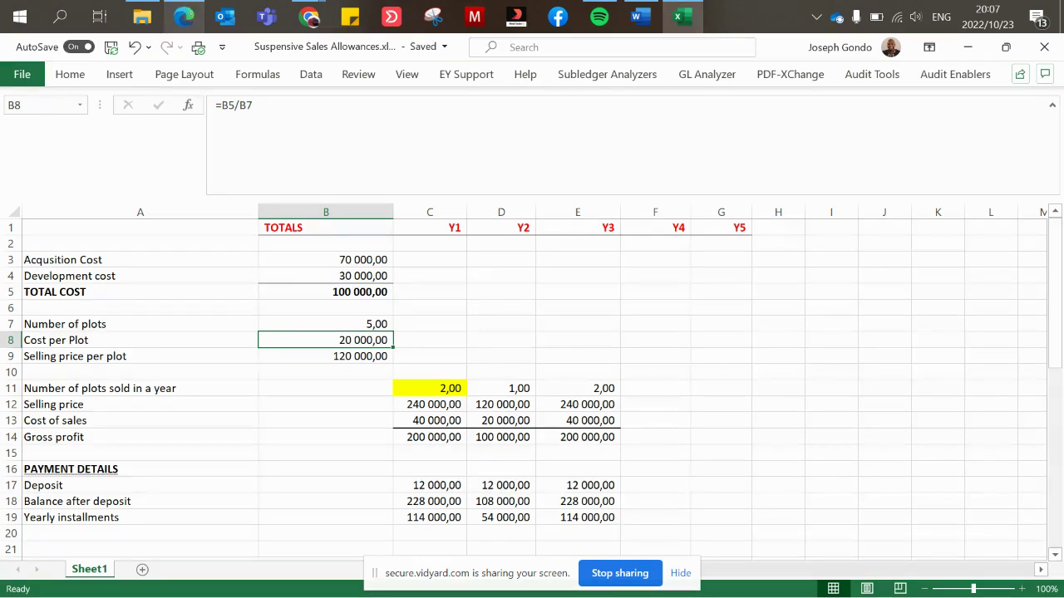
Step: Review the Y1 cost of sales, selling price and gross profit formulas, comparing with the PDF
{"action": "double_click", "coordinate": [431, 422]}
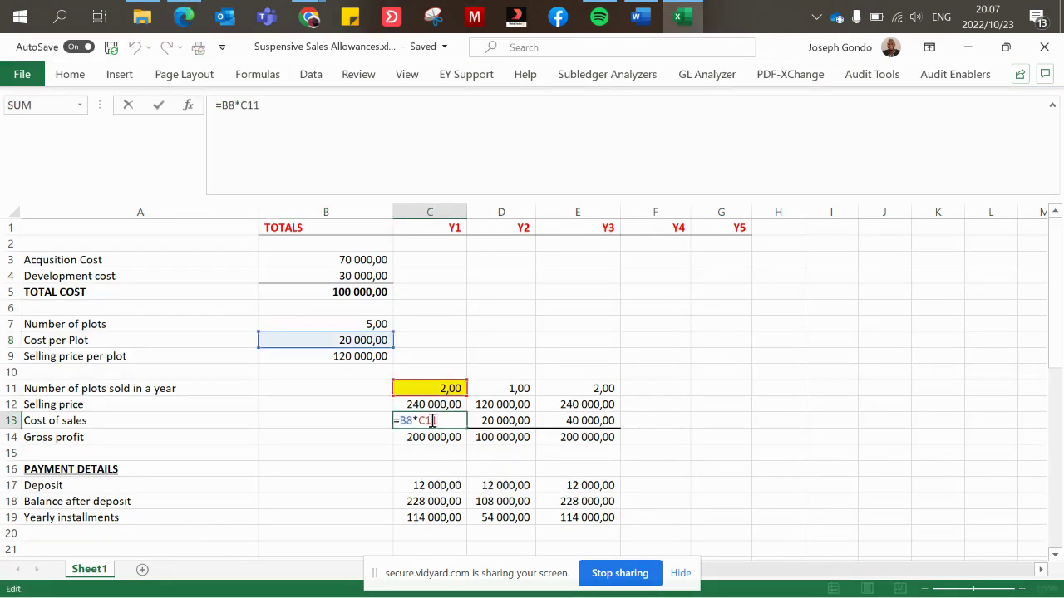
{"action": "key", "text": "Return"}
{"action": "left_click", "coordinate": [419, 405]}
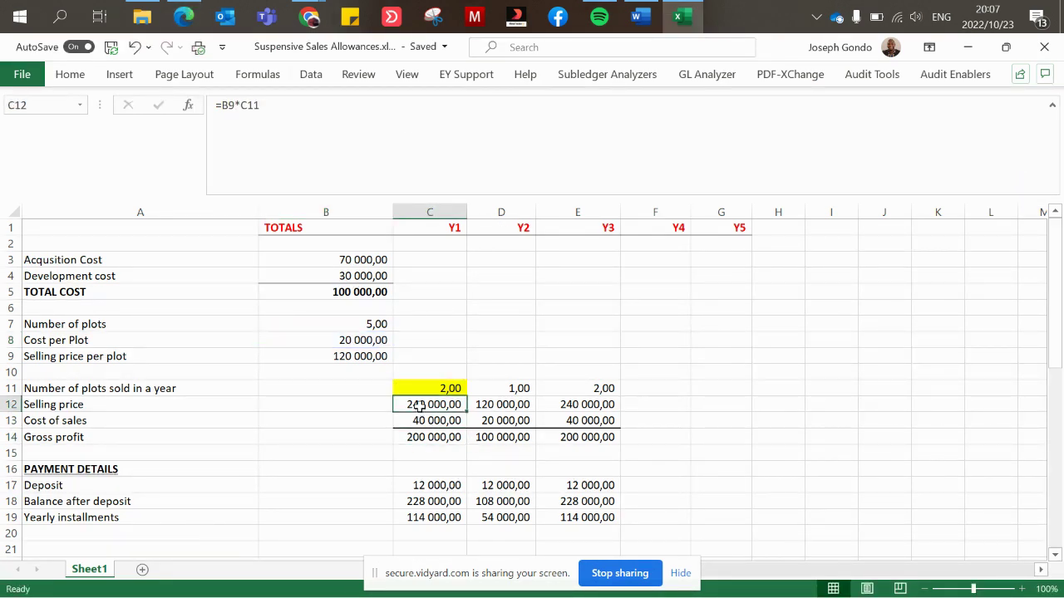
{"action": "left_click", "coordinate": [425, 435]}
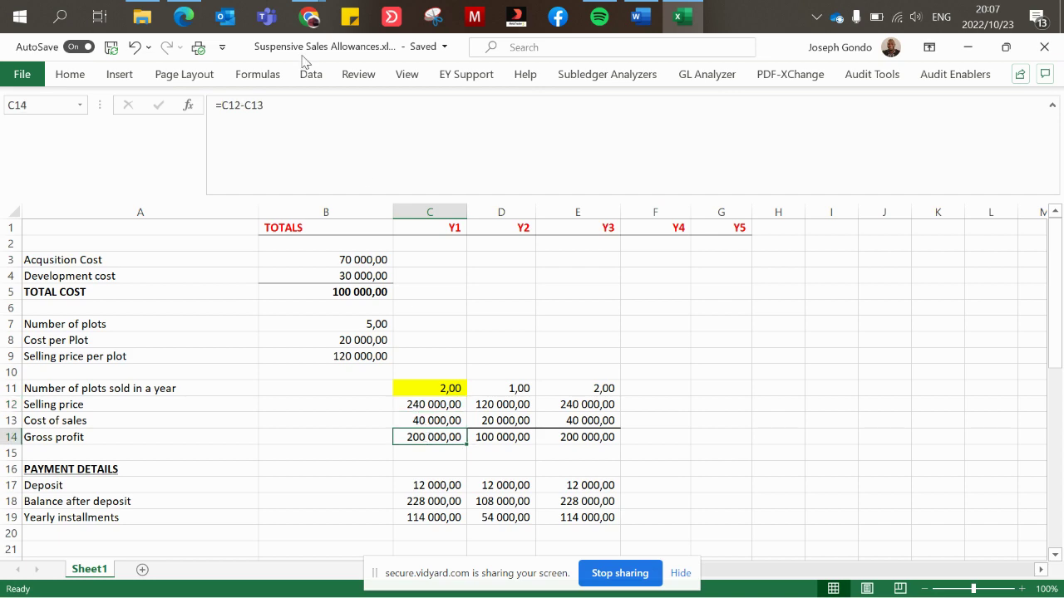
{"action": "left_click", "coordinate": [182, 16]}
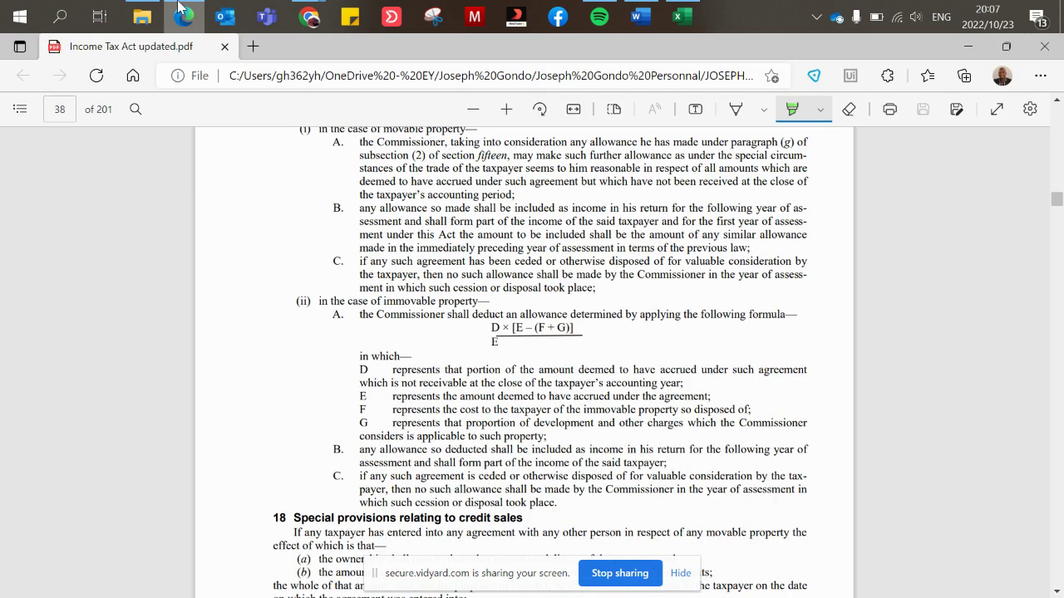
{"action": "left_click", "coordinate": [179, 10]}
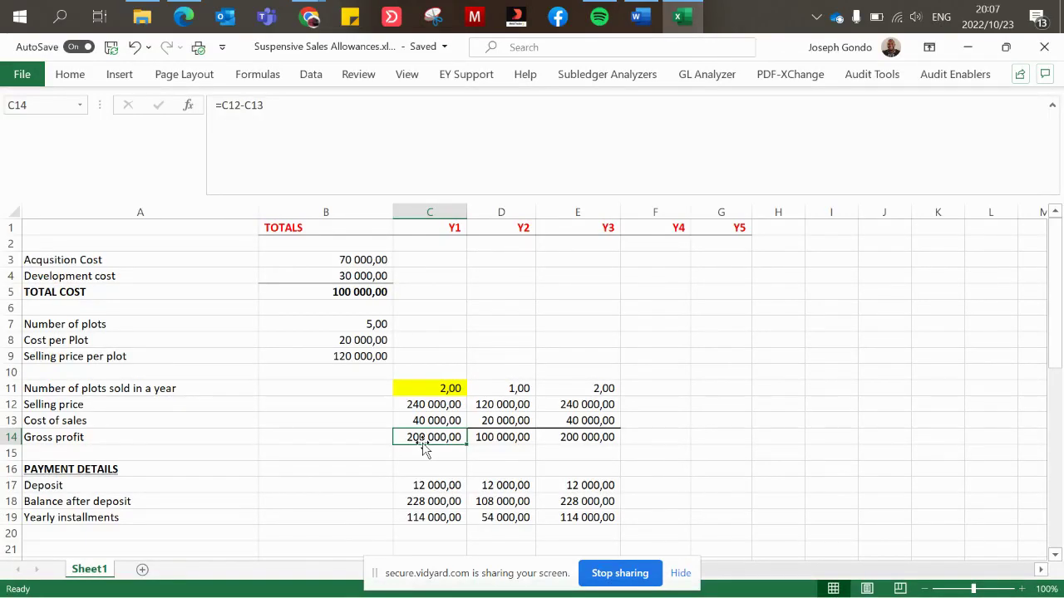
{"action": "left_click", "coordinate": [190, 15]}
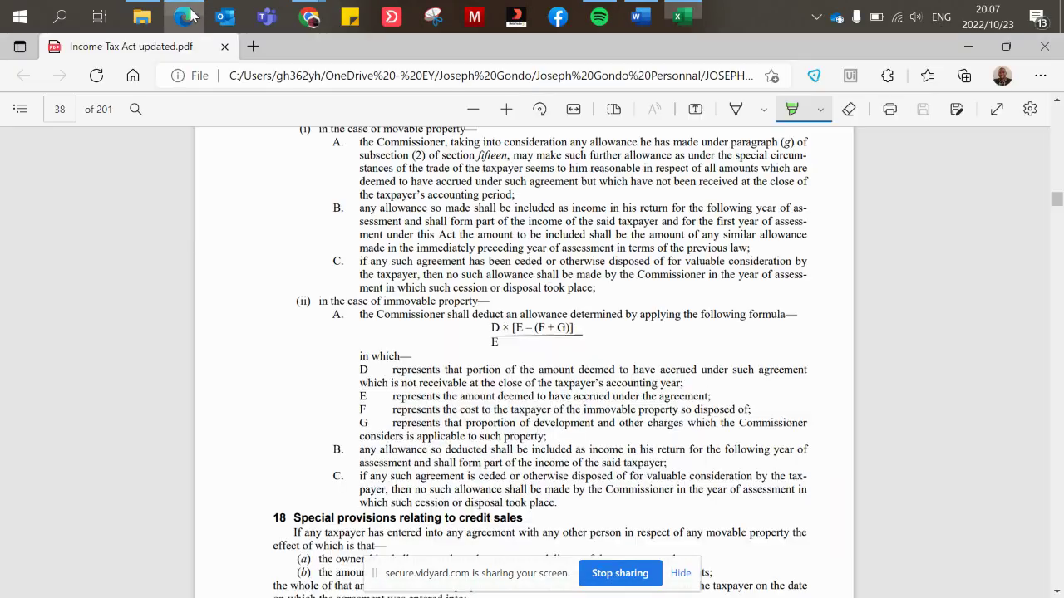
{"action": "left_click", "coordinate": [189, 15]}
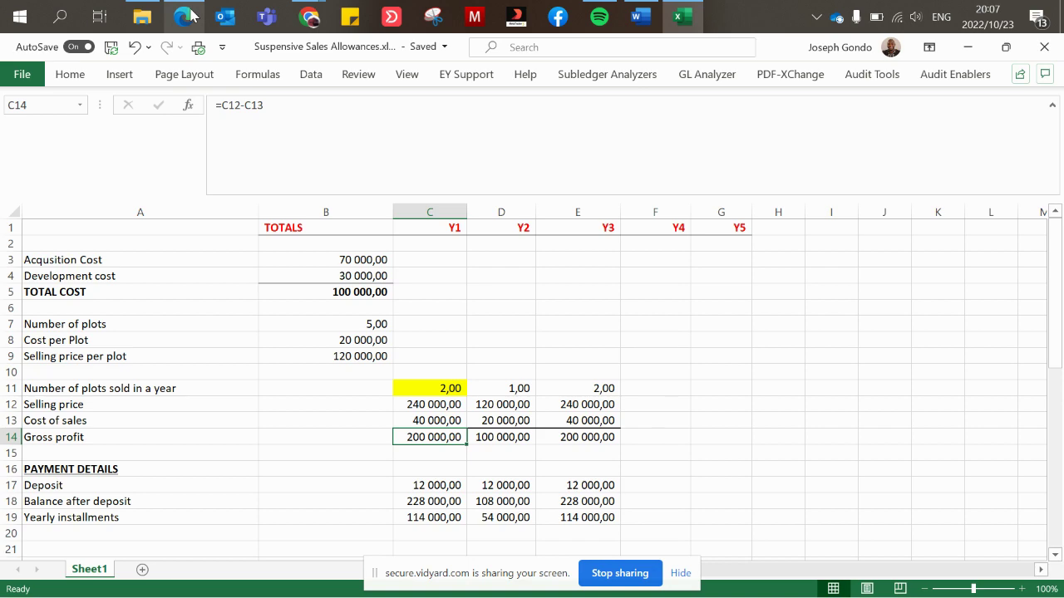
Step: Step through column C from balance after deposit to below the allowance totals, then view the PDF
{"action": "left_click", "coordinate": [438, 502]}
{"action": "key", "text": "Down"}
{"action": "key", "text": "Down"}
{"action": "key", "text": "Down"}
{"action": "key", "text": "Down"}
{"action": "key", "text": "Down"}
{"action": "key", "text": "Down"}
{"action": "key", "text": "Down"}
{"action": "key", "text": "Down"}
{"action": "key", "text": "Down"}
{"action": "key", "text": "Down"}
{"action": "key", "text": "Down"}
{"action": "key", "text": "Down"}
{"action": "key", "text": "Down"}
{"action": "key", "text": "Down"}
{"action": "key", "text": "Down"}
{"action": "key", "text": "Down"}
{"action": "key", "text": "Up"}
{"action": "key", "text": "Up"}
{"action": "key", "text": "Up"}
{"action": "key", "text": "Up"}
{"action": "key", "text": "Up"}
{"action": "key", "text": "Up"}
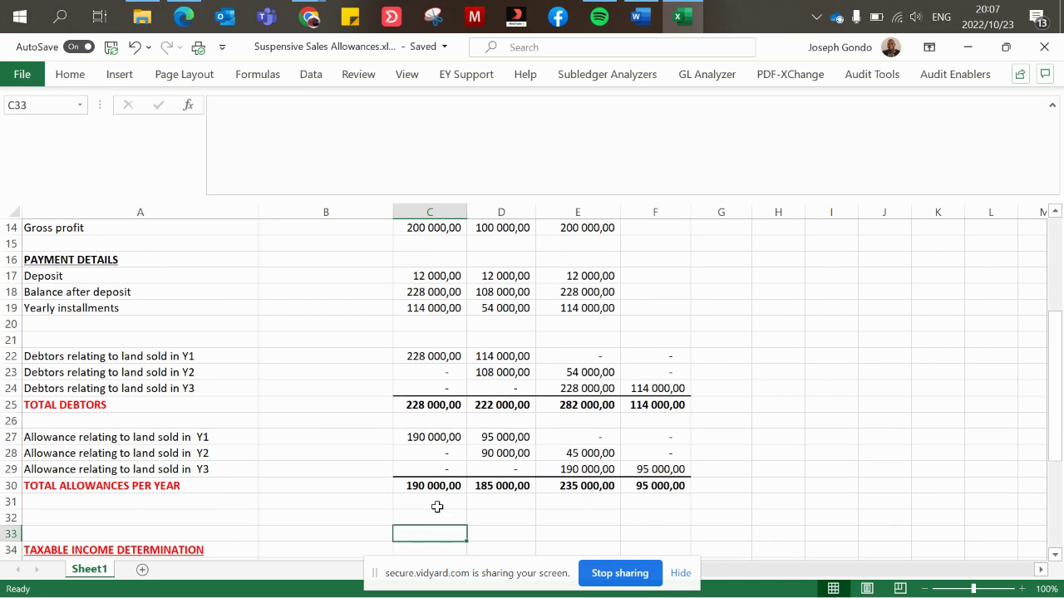
{"action": "key", "text": "Up"}
{"action": "key", "text": "Up"}
{"action": "key", "text": "Up"}
{"action": "key", "text": "Up"}
{"action": "key", "text": "Up"}
{"action": "key", "text": "Up"}
{"action": "key", "text": "Up"}
{"action": "key", "text": "Up"}
{"action": "key", "text": "Up"}
{"action": "key", "text": "Up"}
{"action": "key", "text": "Up"}
{"action": "key", "text": "Up"}
{"action": "key", "text": "Up"}
{"action": "key", "text": "Up"}
{"action": "key", "text": "Up"}
{"action": "key", "text": "Up"}
{"action": "key", "text": "Up"}
{"action": "key", "text": "Up"}
{"action": "key", "text": "Up"}
{"action": "key", "text": "Up"}
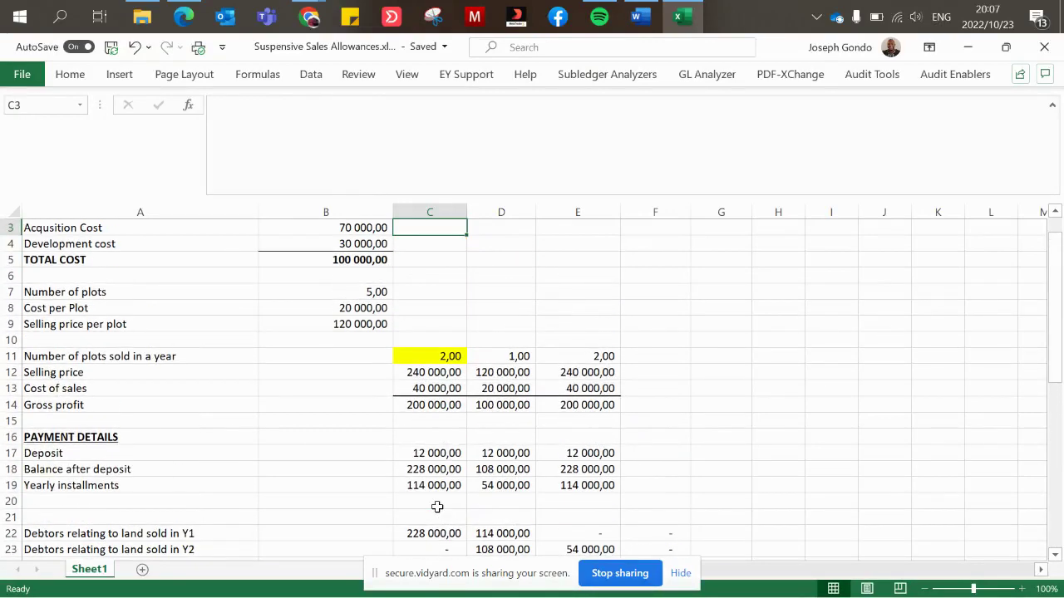
{"action": "key", "text": "Down"}
{"action": "key", "text": "Down"}
{"action": "key", "text": "Down"}
{"action": "key", "text": "Down"}
{"action": "key", "text": "Down"}
{"action": "key", "text": "Down"}
{"action": "key", "text": "Down"}
{"action": "key", "text": "Down"}
{"action": "key", "text": "Down"}
{"action": "key", "text": "Down"}
{"action": "key", "text": "Down"}
{"action": "key", "text": "Down"}
{"action": "key", "text": "Down"}
{"action": "key", "text": "Down"}
{"action": "key", "text": "Down"}
{"action": "key", "text": "Down"}
{"action": "key", "text": "Down"}
{"action": "key", "text": "Down"}
{"action": "key", "text": "Down"}
{"action": "key", "text": "Down"}
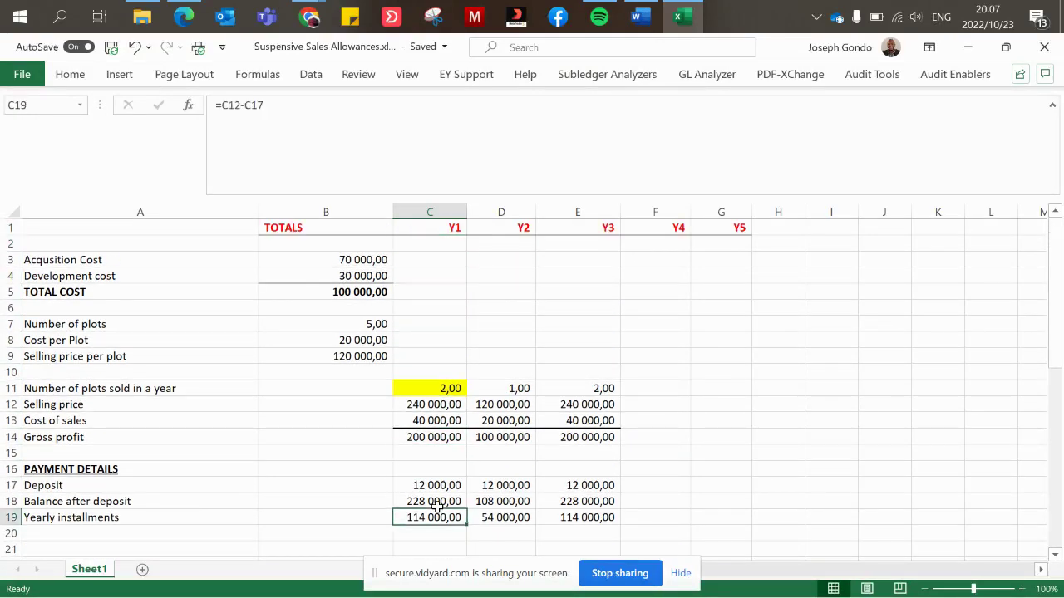
{"action": "key", "text": "Down"}
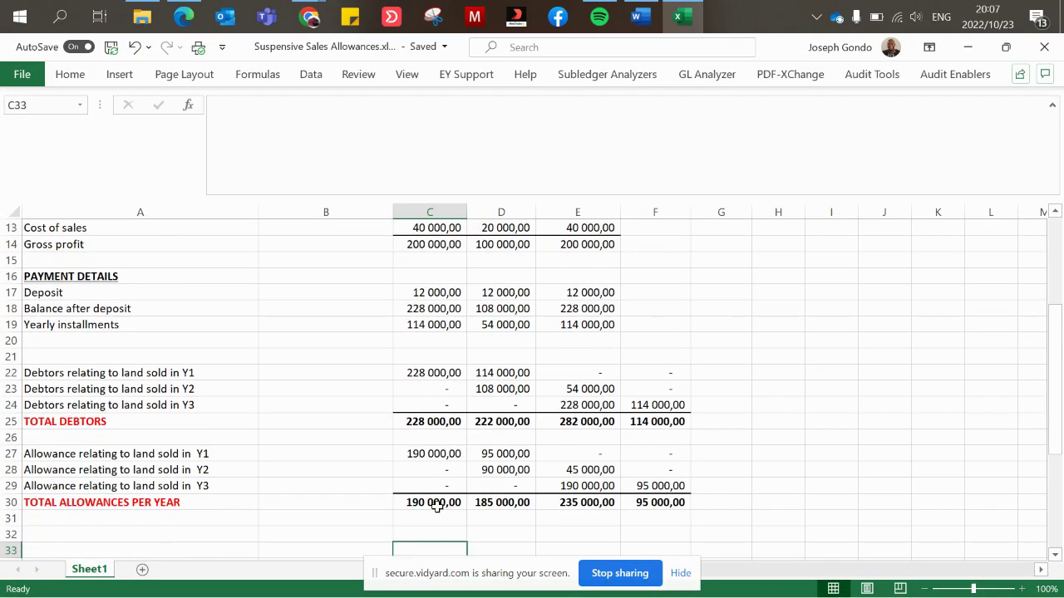
{"action": "left_click", "coordinate": [185, 12]}
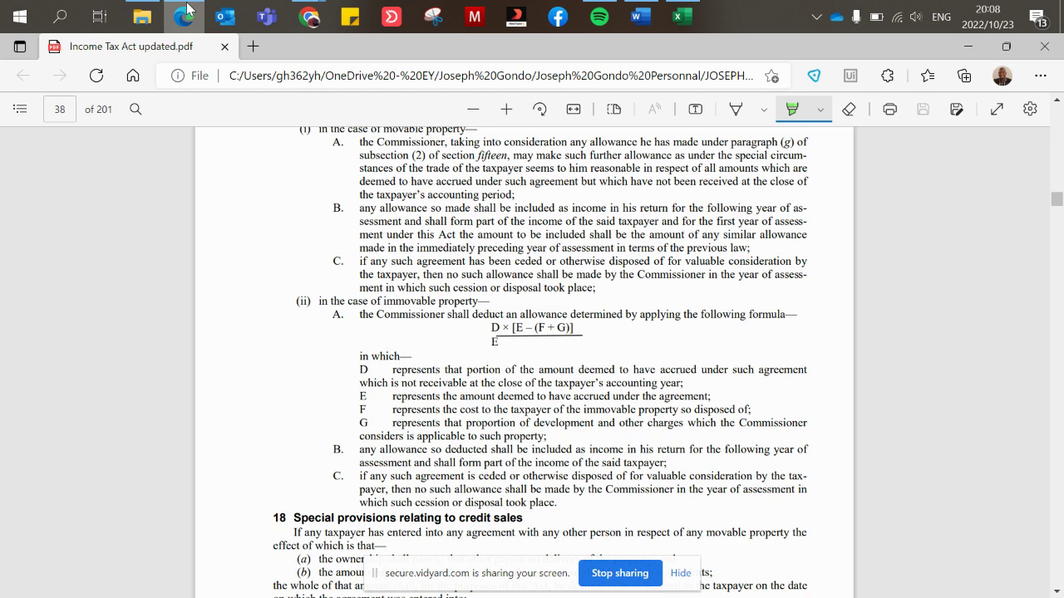
Step: Review the C27 and D27 allowance formulas for land sold in Y1
{"action": "left_click", "coordinate": [186, 12]}
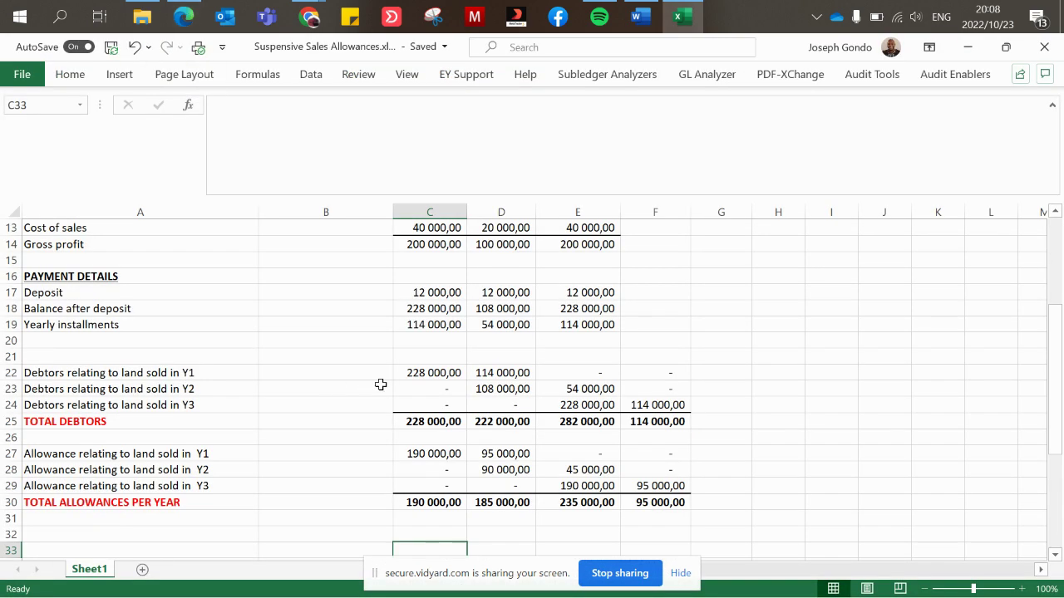
{"action": "left_click", "coordinate": [188, 456]}
{"action": "left_click", "coordinate": [435, 453]}
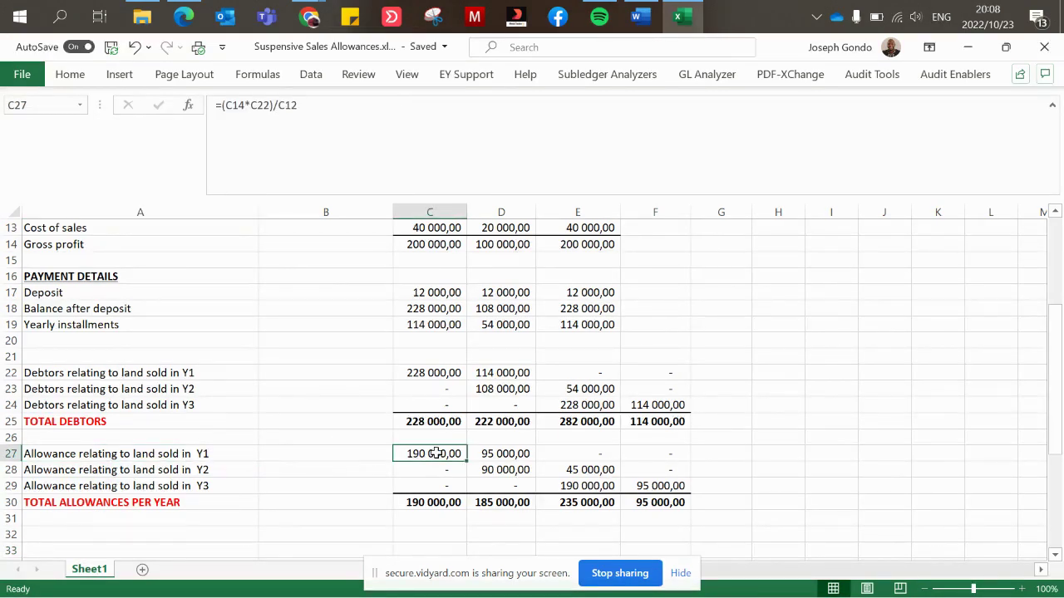
{"action": "double_click", "coordinate": [435, 453]}
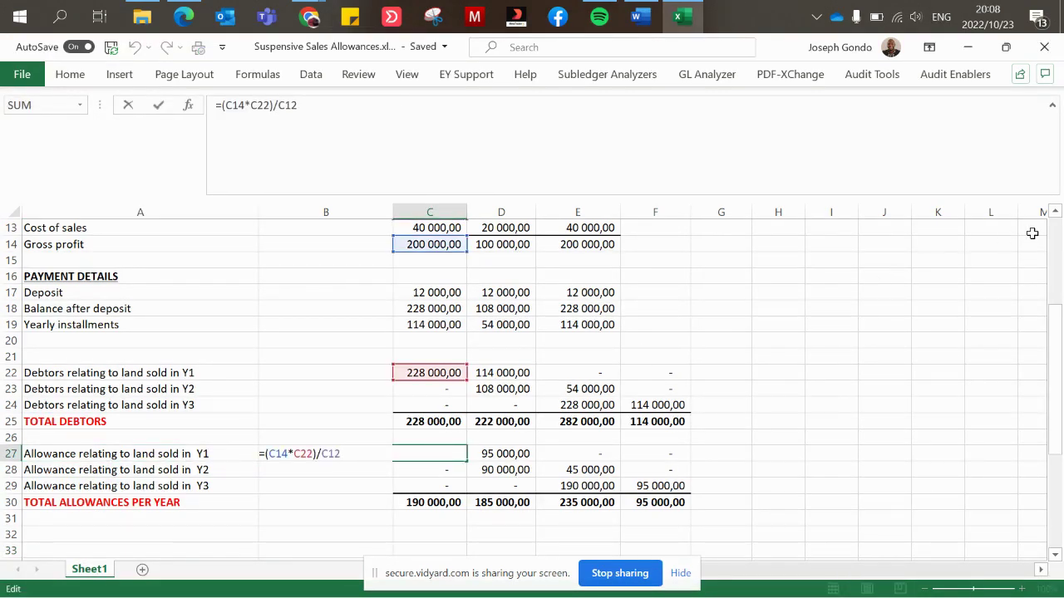
{"action": "scroll", "coordinate": [1056, 218], "scroll_direction": "up", "scroll_amount": 2}
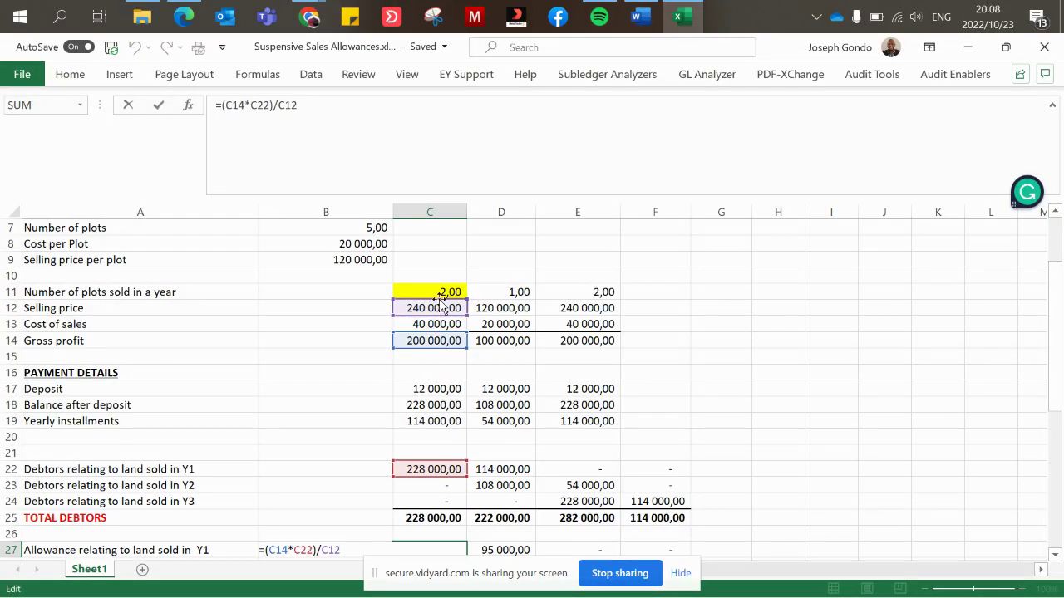
{"action": "key", "text": "Return"}
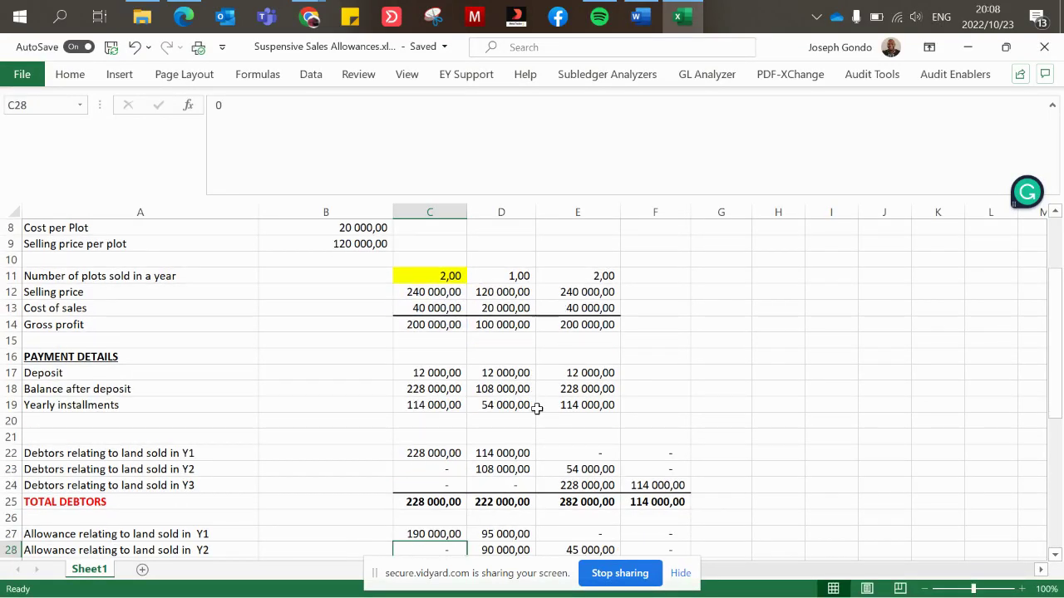
{"action": "left_click", "coordinate": [496, 534]}
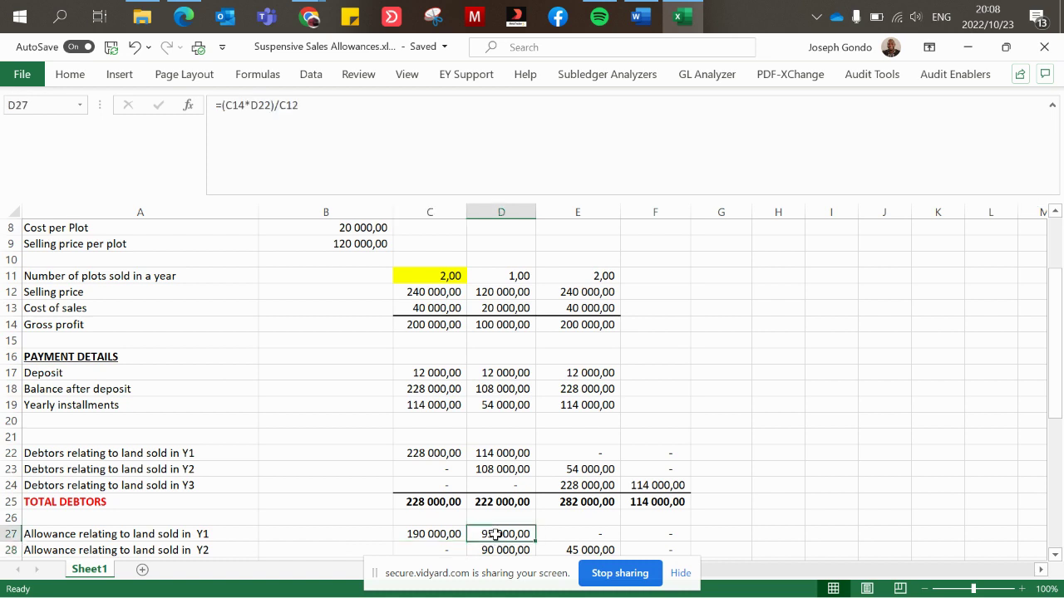
{"action": "key", "text": "F2"}
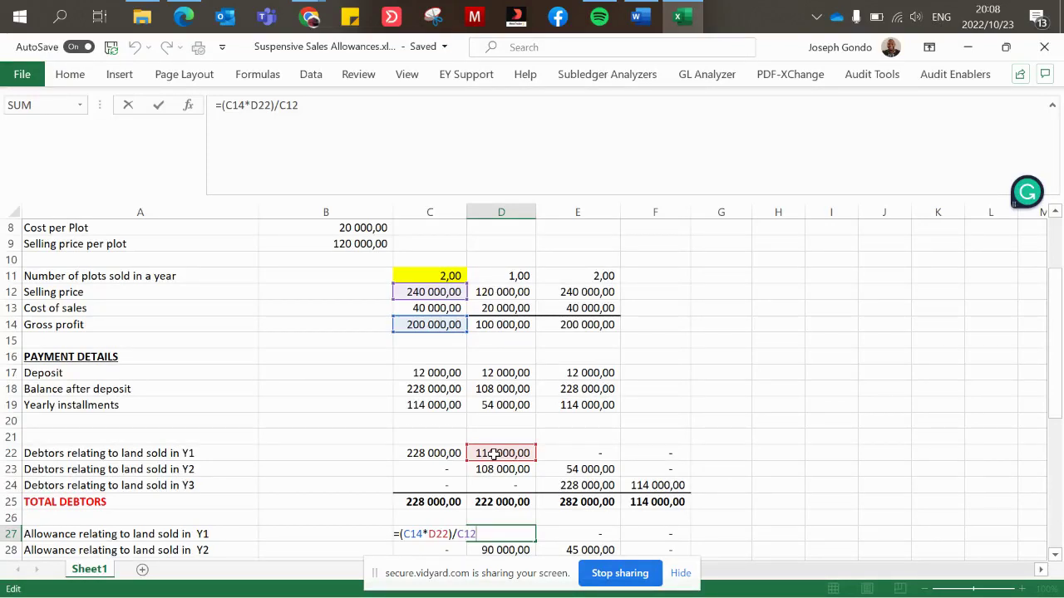
{"action": "key", "text": "Return"}
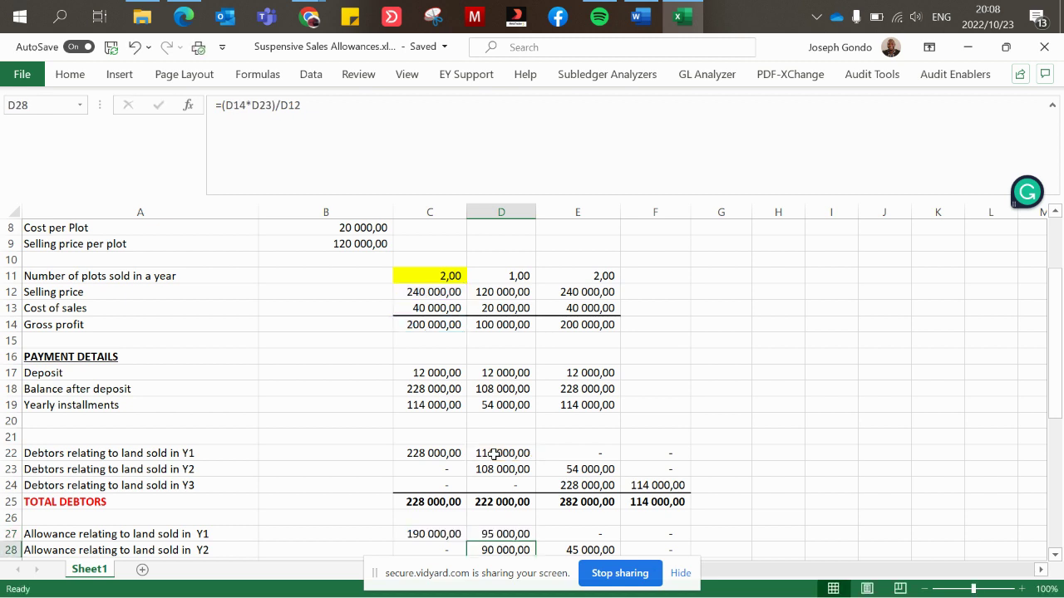
Step: Enter 0 in E22, recheck the D23 Y2 debtors formula, then bring up the tax act PDF
{"action": "left_click", "coordinate": [566, 455]}
{"action": "type", "text": "0"}
{"action": "key", "text": "Return"}
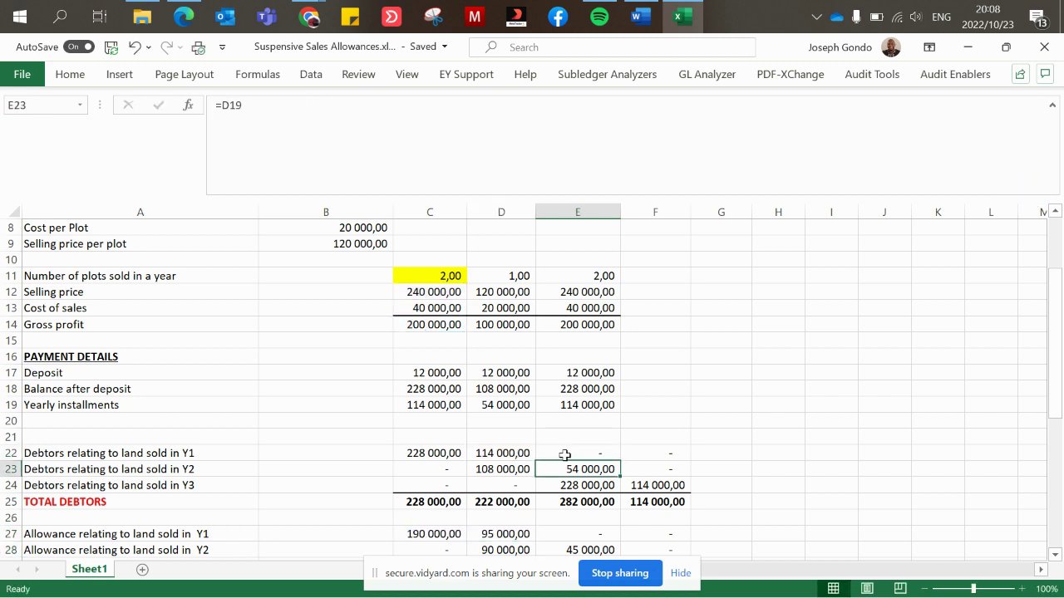
{"action": "left_click", "coordinate": [495, 467]}
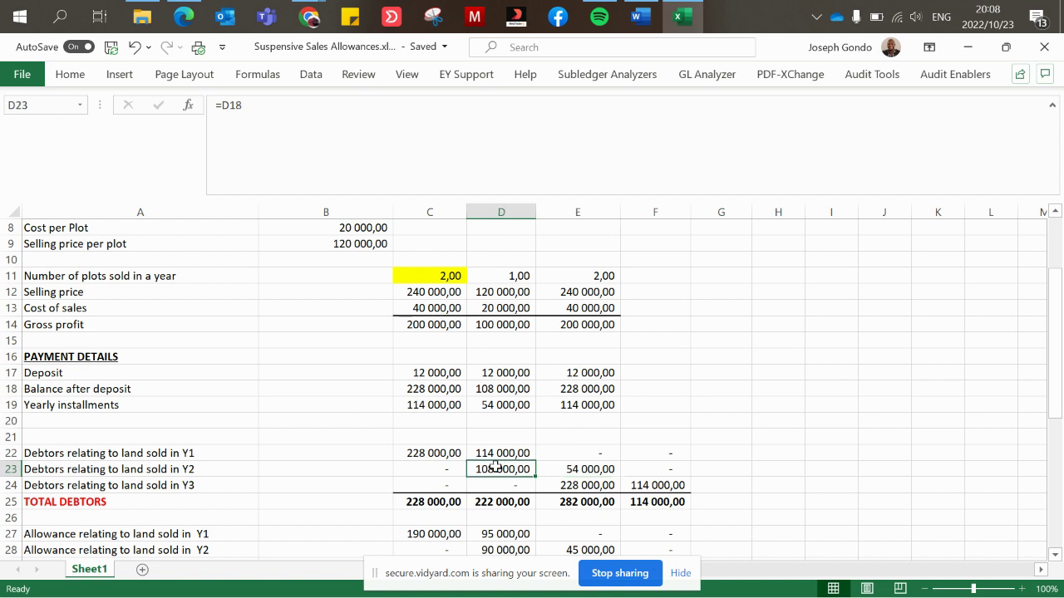
{"action": "double_click", "coordinate": [496, 468]}
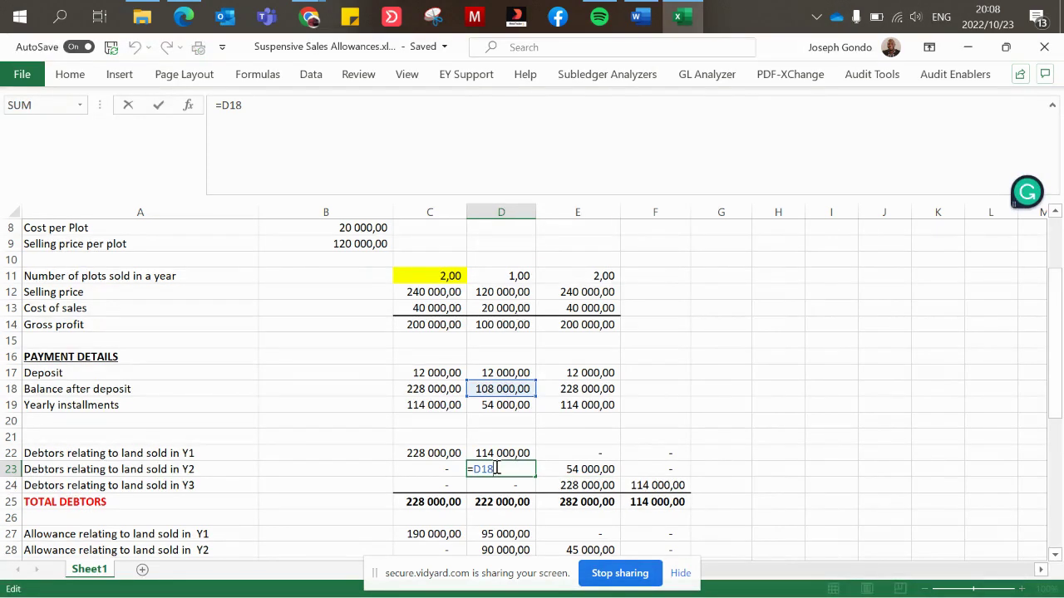
{"action": "key", "text": "Return"}
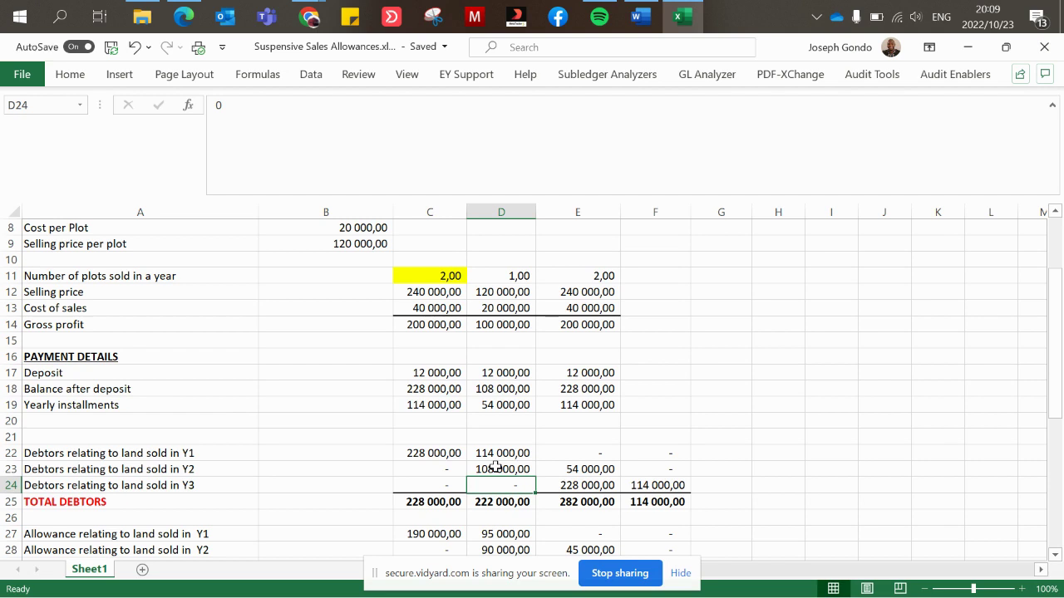
{"action": "key", "text": "Down"}
{"action": "key", "text": "Down"}
{"action": "key", "text": "Down"}
{"action": "key", "text": "Down"}
{"action": "key", "text": "Down"}
{"action": "key", "text": "Down"}
{"action": "key", "text": "Down"}
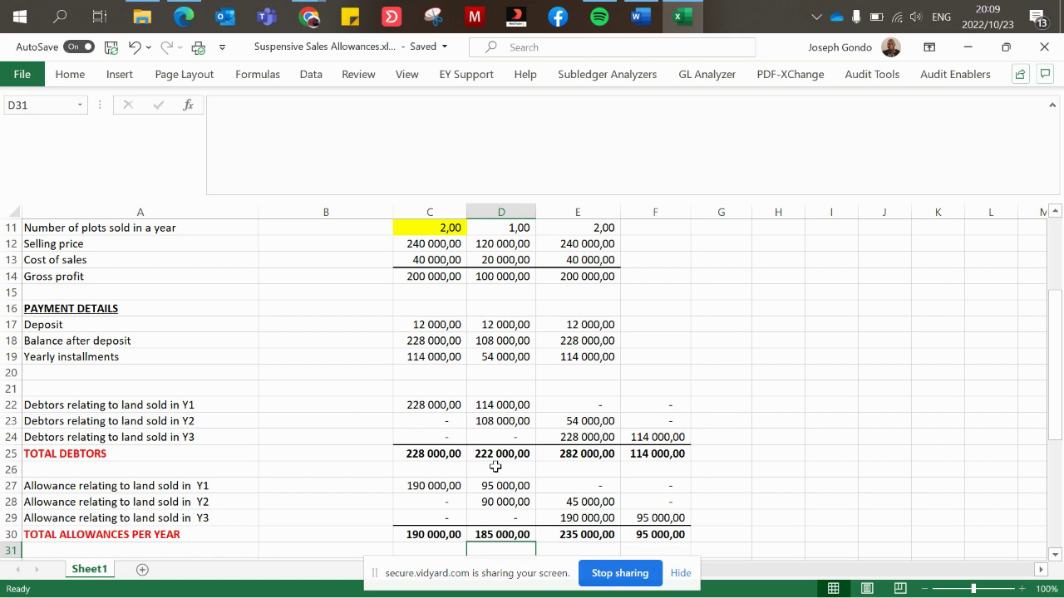
{"action": "left_click", "coordinate": [179, 12]}
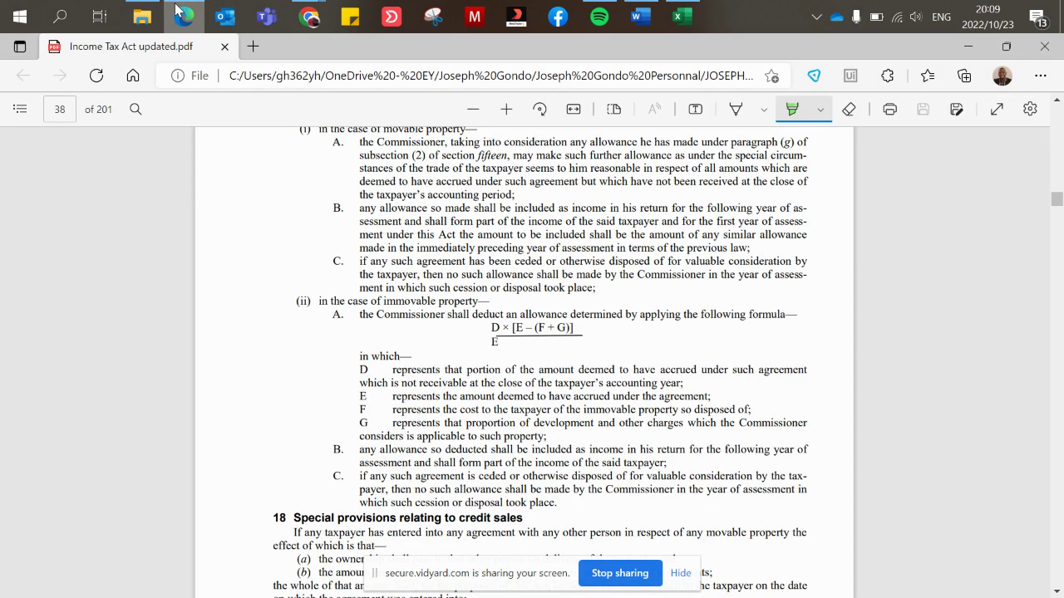
Step: Hide the PDF and check the =C18 formula behind C22's 228 000 debtors value
{"action": "left_click", "coordinate": [177, 12]}
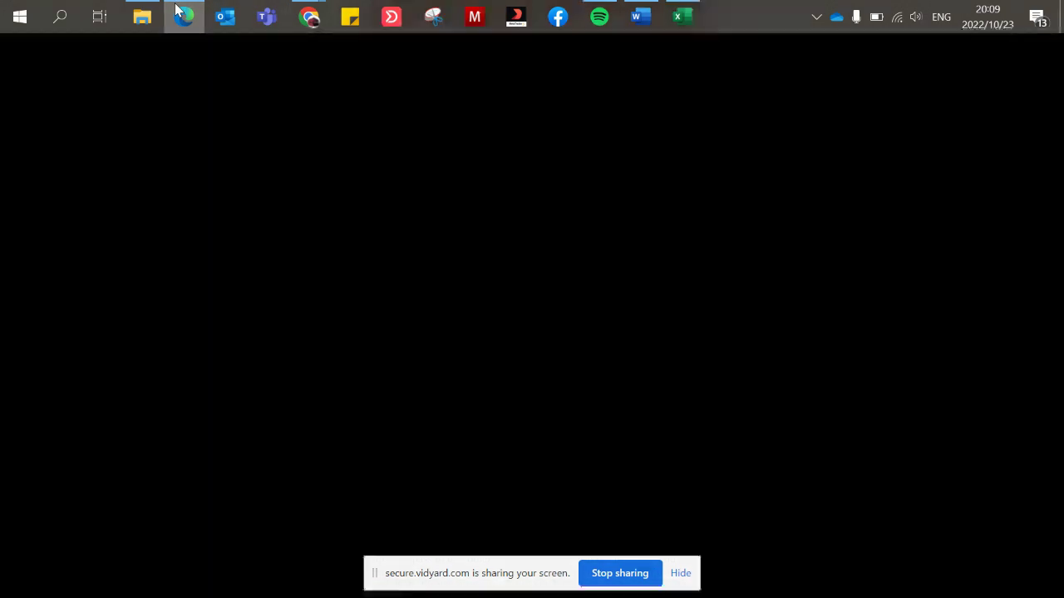
{"action": "left_click", "coordinate": [435, 407]}
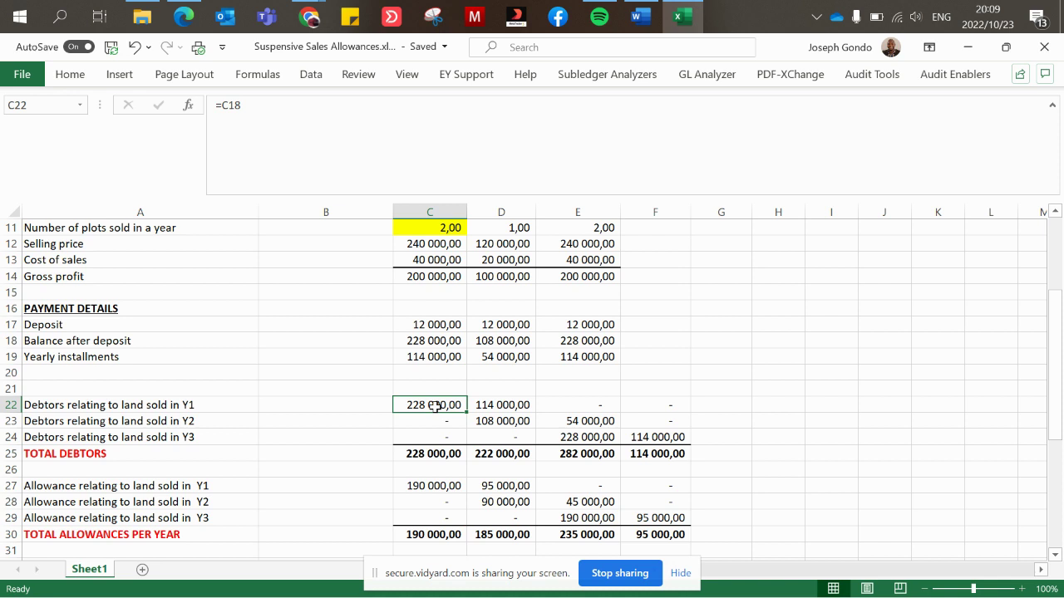
Step: Verify the Total Debtors SUM formulas in C25, D25 and E25
{"action": "left_click", "coordinate": [447, 452]}
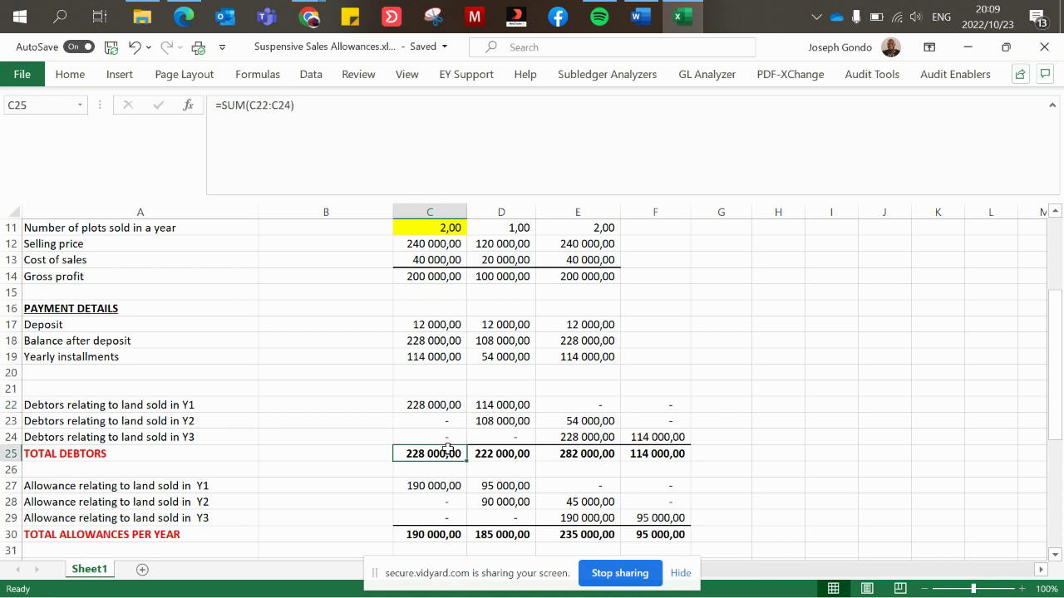
{"action": "double_click", "coordinate": [447, 452]}
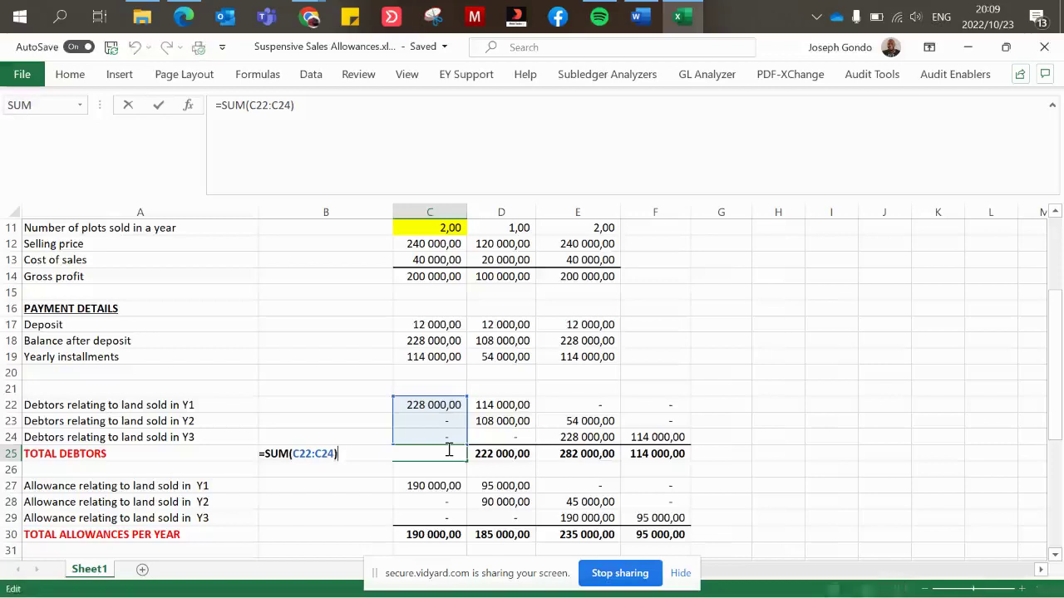
{"action": "key", "text": "Return"}
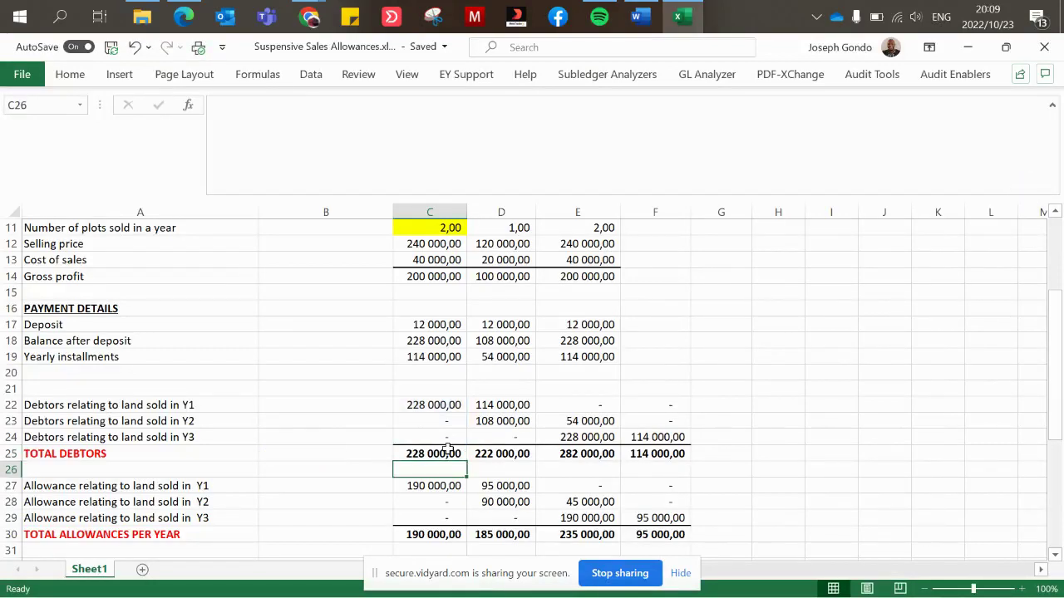
{"action": "double_click", "coordinate": [491, 452]}
{"action": "key", "text": "Return"}
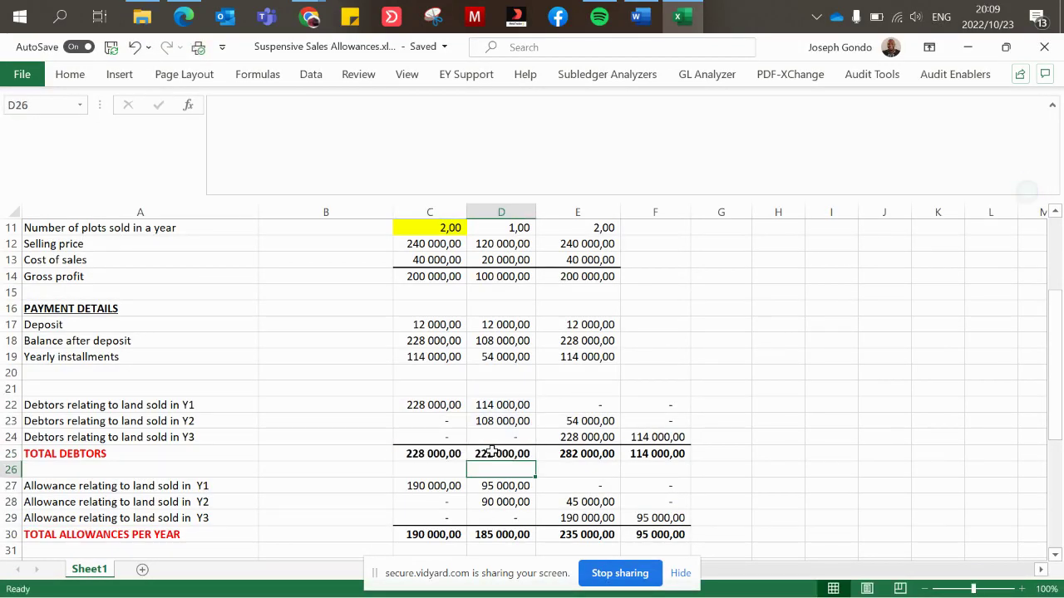
{"action": "double_click", "coordinate": [550, 453]}
{"action": "key", "text": "Return"}
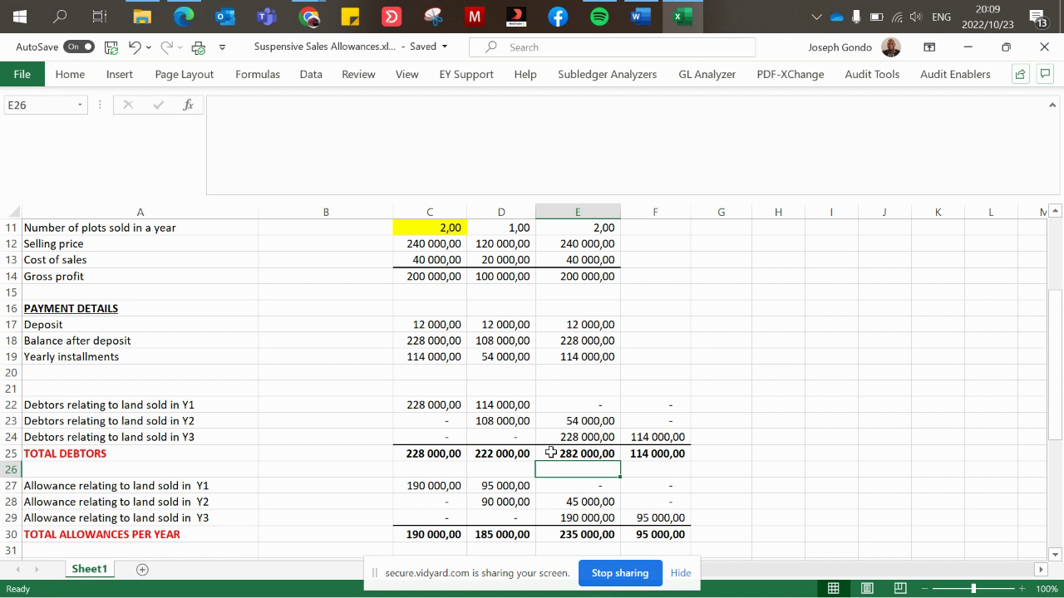
Step: Verify the C30 and D30 Total Allowances sums, then select the taxable income block A33:G47
{"action": "left_click", "coordinate": [453, 464]}
{"action": "key", "text": "Down"}
{"action": "key", "text": "Down"}
{"action": "key", "text": "Down"}
{"action": "key", "text": "Down"}
{"action": "key", "text": "Down"}
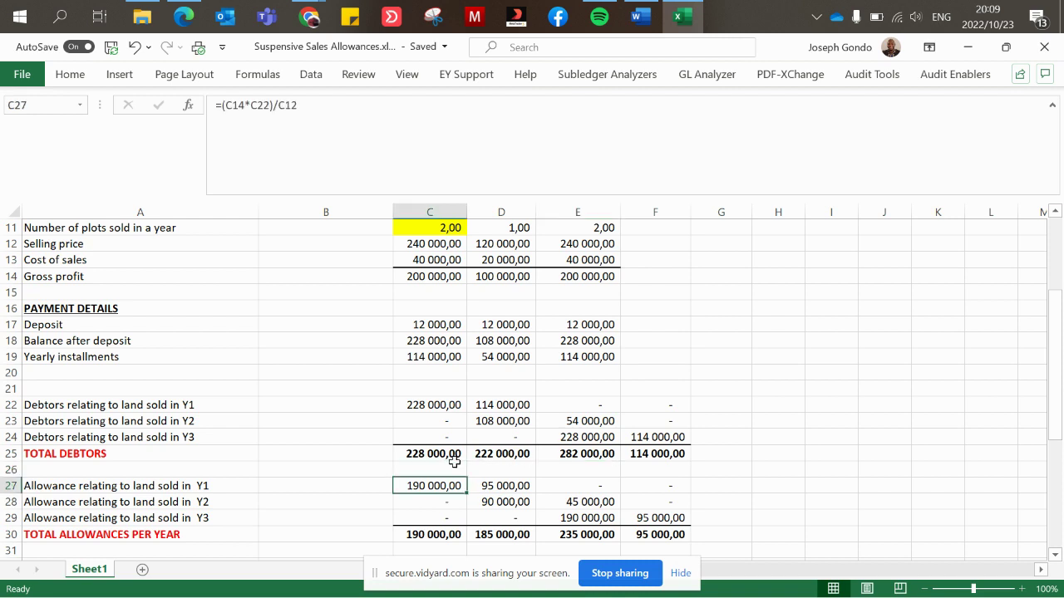
{"action": "key", "text": "Down"}
{"action": "key", "text": "Down"}
{"action": "key", "text": "Down"}
{"action": "key", "text": "Down"}
{"action": "key", "text": "Down"}
{"action": "key", "text": "Down"}
{"action": "key", "text": "Down"}
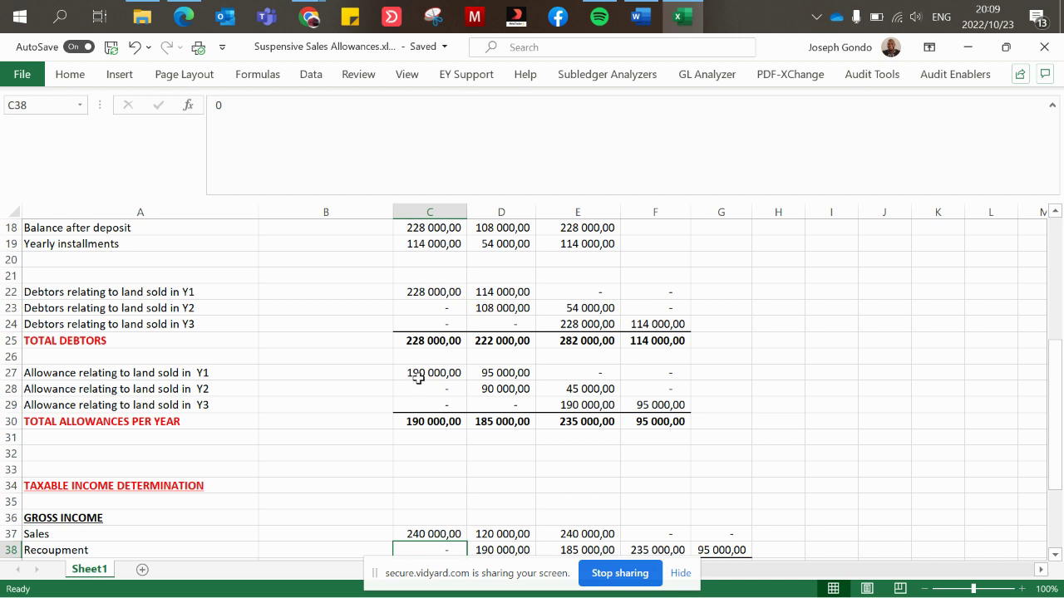
{"action": "double_click", "coordinate": [430, 420]}
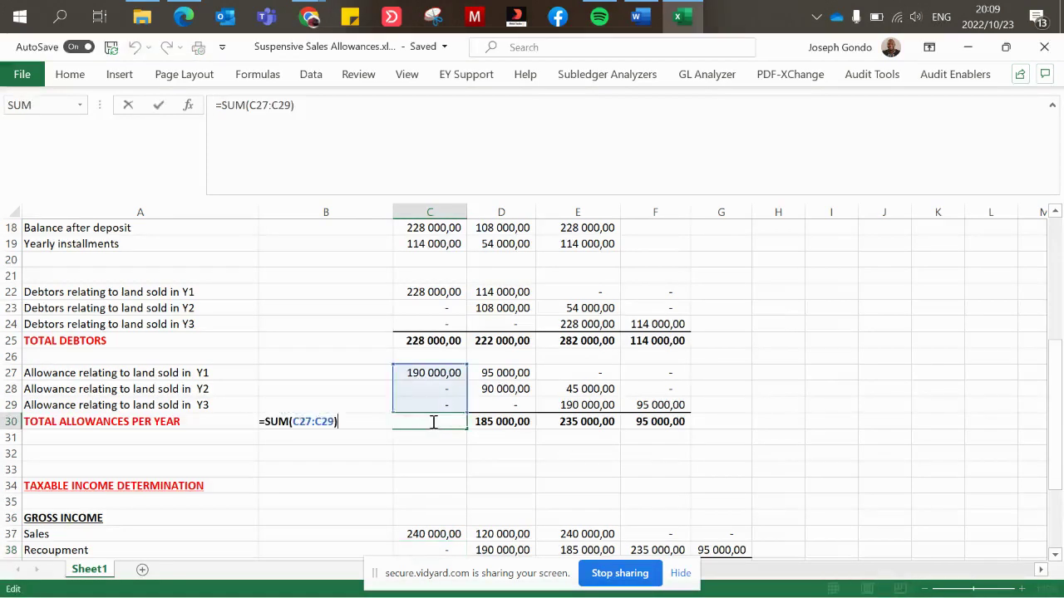
{"action": "key", "text": "Return"}
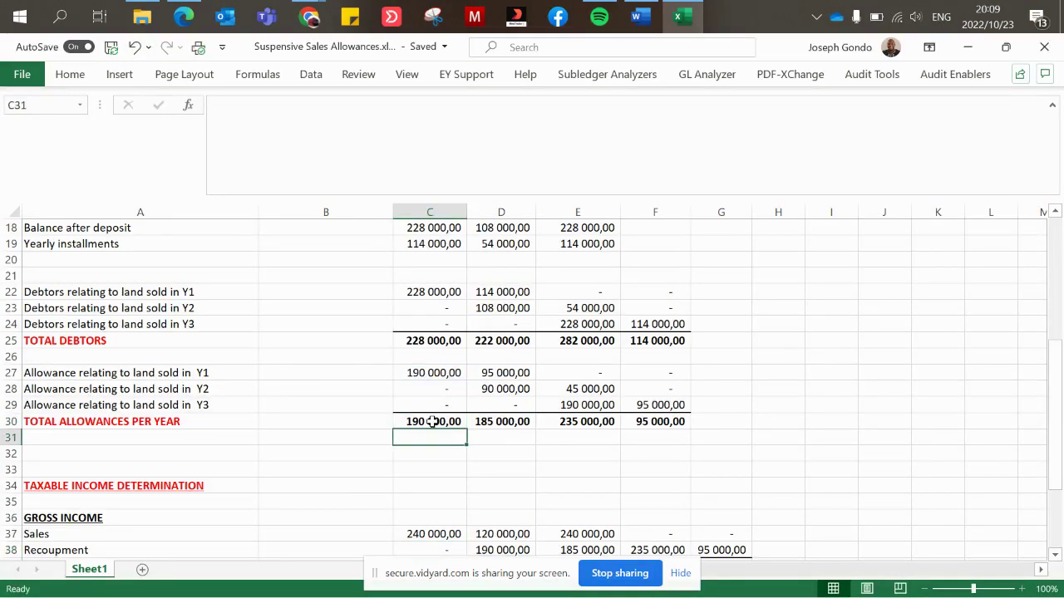
{"action": "double_click", "coordinate": [505, 420]}
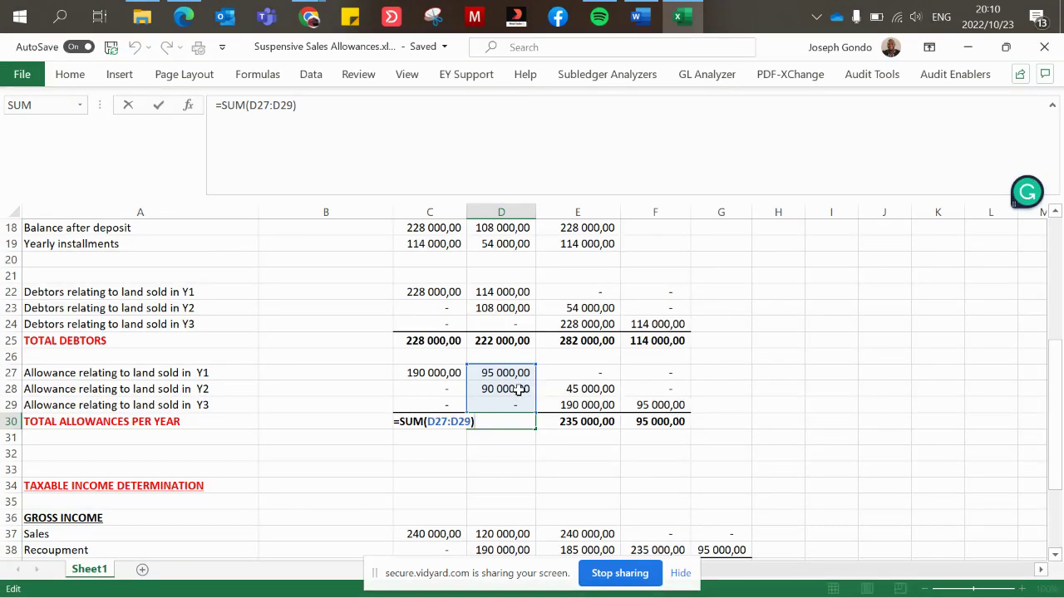
{"action": "key", "text": "Return"}
{"action": "key", "text": "Down"}
{"action": "key", "text": "Down"}
{"action": "key", "text": "Down"}
{"action": "key", "text": "Down"}
{"action": "key", "text": "Down"}
{"action": "key", "text": "Down"}
{"action": "key", "text": "Down"}
{"action": "key", "text": "Down"}
{"action": "key", "text": "Down"}
{"action": "key", "text": "Down"}
{"action": "key", "text": "Down"}
{"action": "key", "text": "Down"}
{"action": "key", "text": "Down"}
{"action": "key", "text": "Down"}
{"action": "key", "text": "Down"}
{"action": "key", "text": "Down"}
{"action": "key", "text": "Down"}
{"action": "key", "text": "Down"}
{"action": "key", "text": "Down"}
{"action": "key", "text": "Down"}
{"action": "key", "text": "Down"}
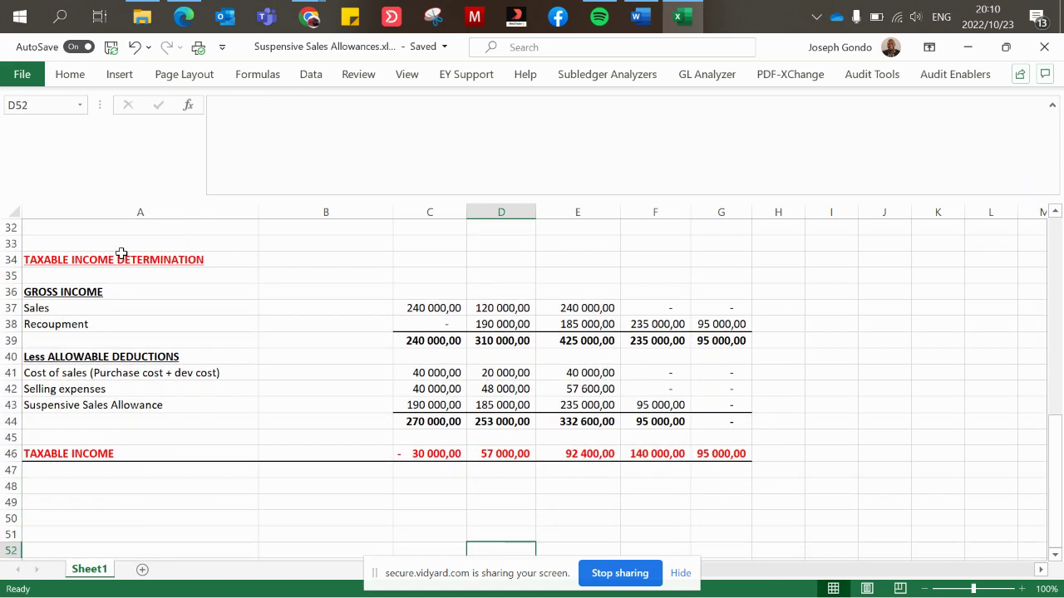
{"action": "left_click_drag", "start_coordinate": [43, 242], "coordinate": [816, 499]}
Step: Set the taxable income block A33:I49 to No Fill, removing its gold shading
{"action": "left_click", "coordinate": [87, 81]}
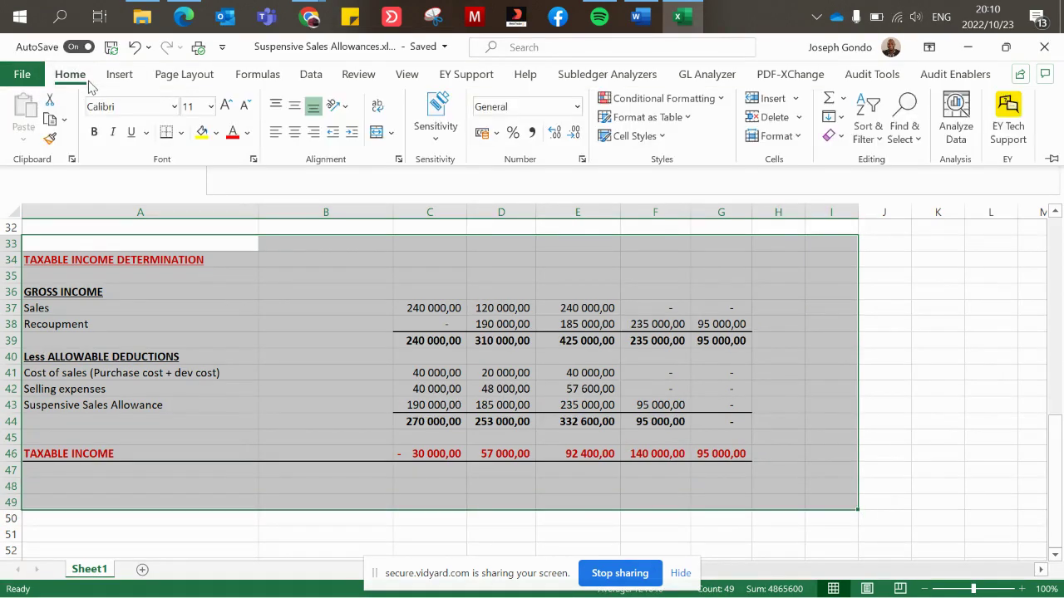
{"action": "left_click", "coordinate": [215, 132]}
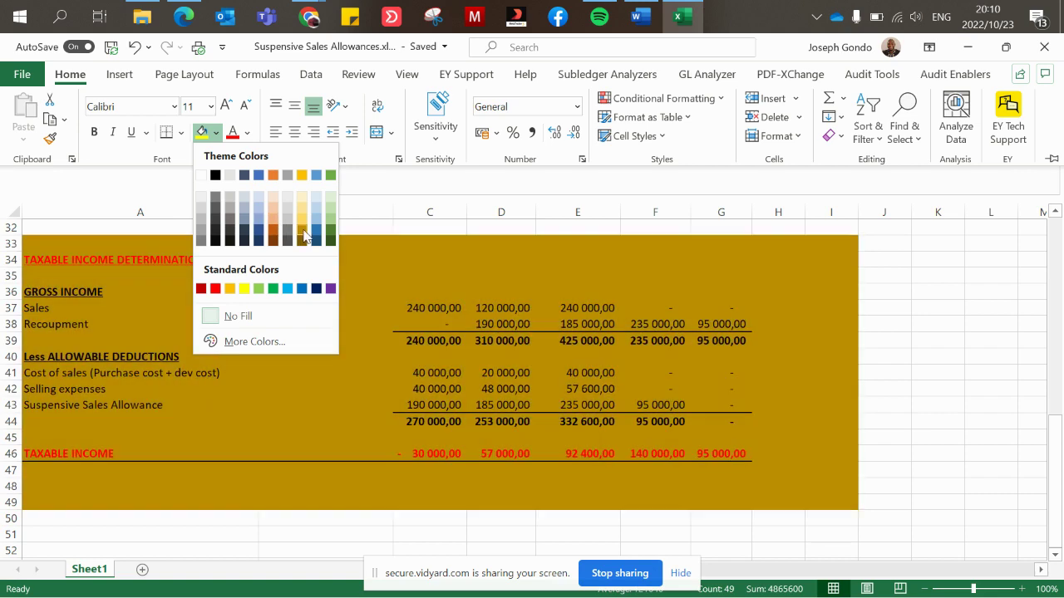
{"action": "left_click", "coordinate": [304, 236]}
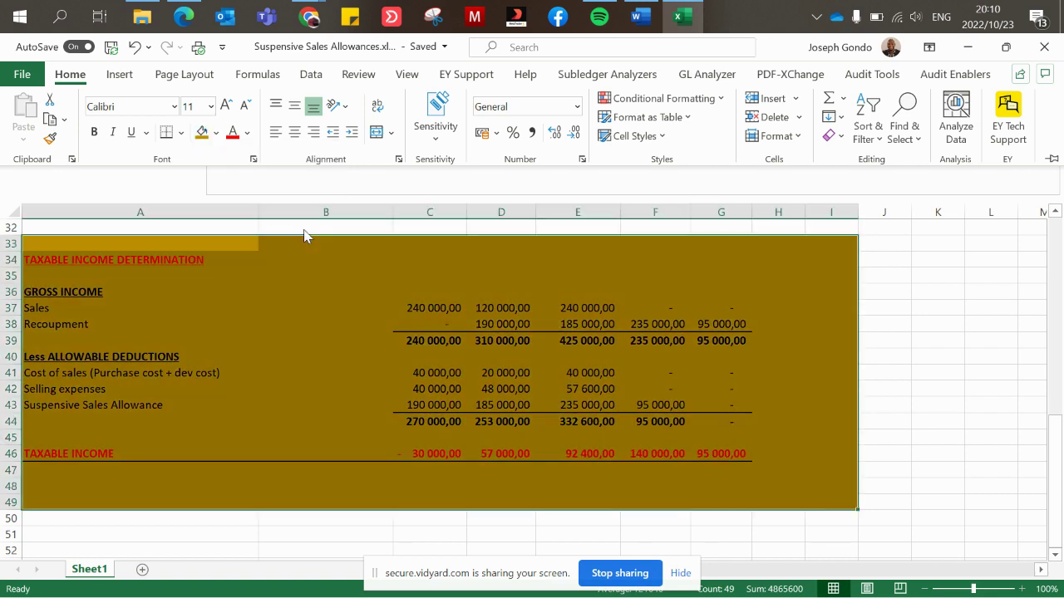
{"action": "left_click", "coordinate": [330, 340]}
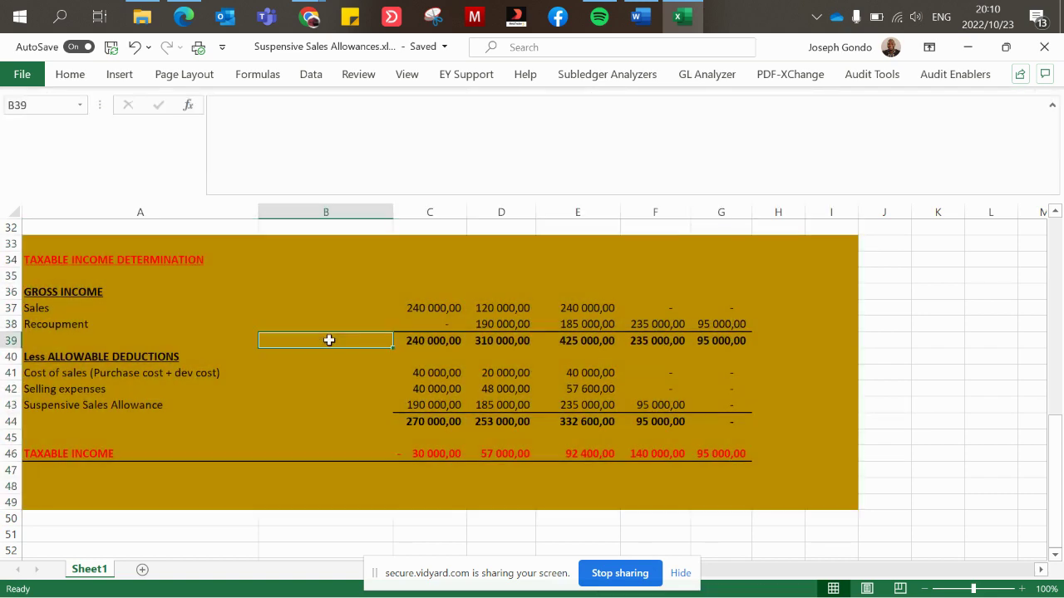
Step: Inspect the D41 cost of sales and first-year Sales formulas, ending on the GROSS INCOME heading
{"action": "left_click", "coordinate": [478, 373]}
{"action": "left_click", "coordinate": [405, 307]}
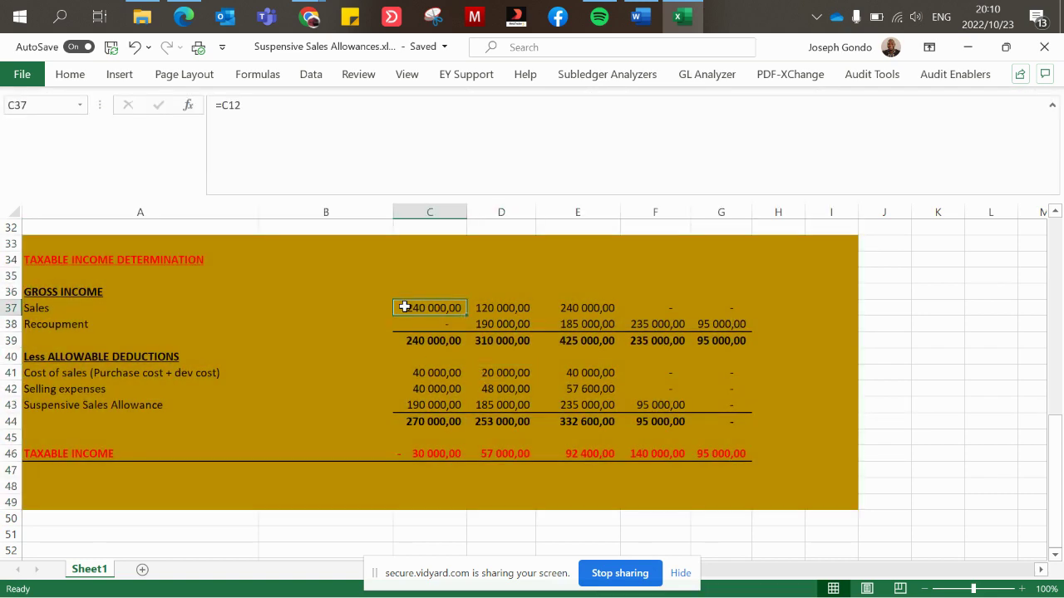
{"action": "left_click", "coordinate": [69, 453]}
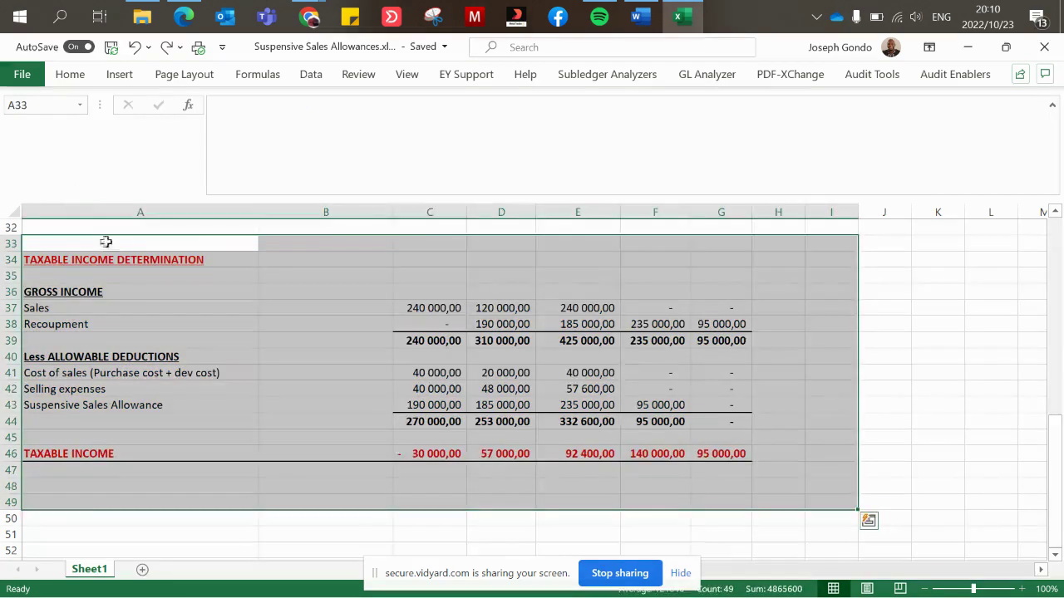
{"action": "left_click", "coordinate": [123, 256]}
{"action": "left_click", "coordinate": [124, 353]}
{"action": "key", "text": "Up"}
{"action": "key", "text": "Up"}
{"action": "key", "text": "Up"}
{"action": "key", "text": "Up"}
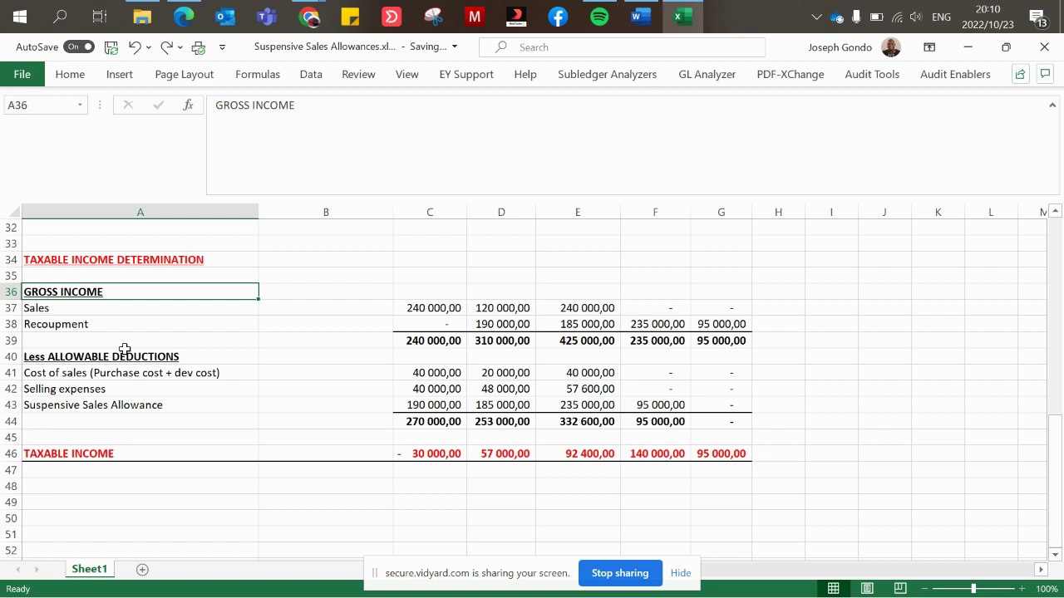
Step: Inspect the Sales formulas for each year, confirming year-five Sales is zero
{"action": "left_click", "coordinate": [65, 307]}
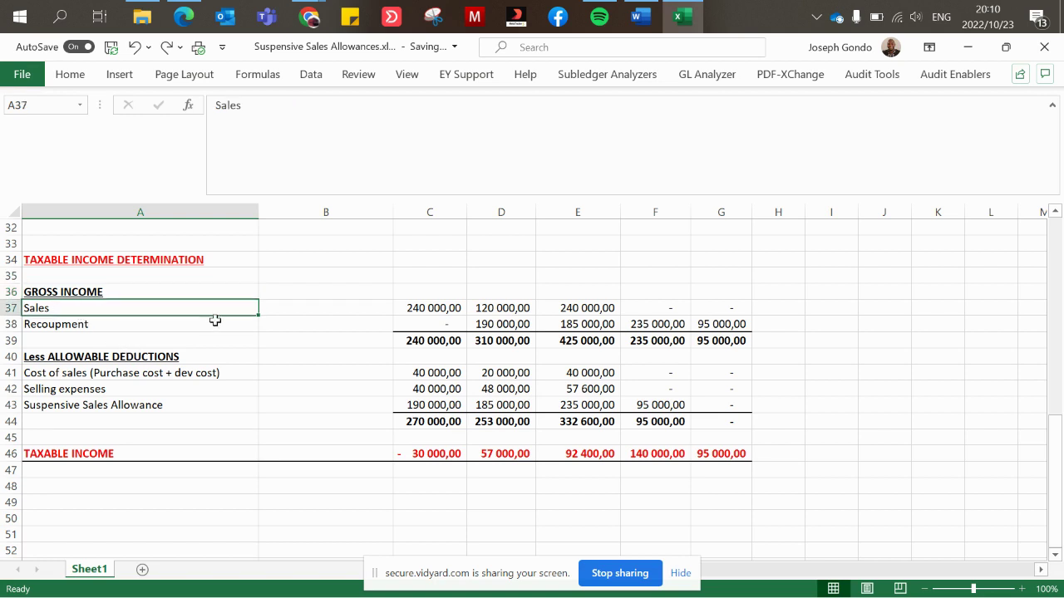
{"action": "left_click", "coordinate": [431, 307]}
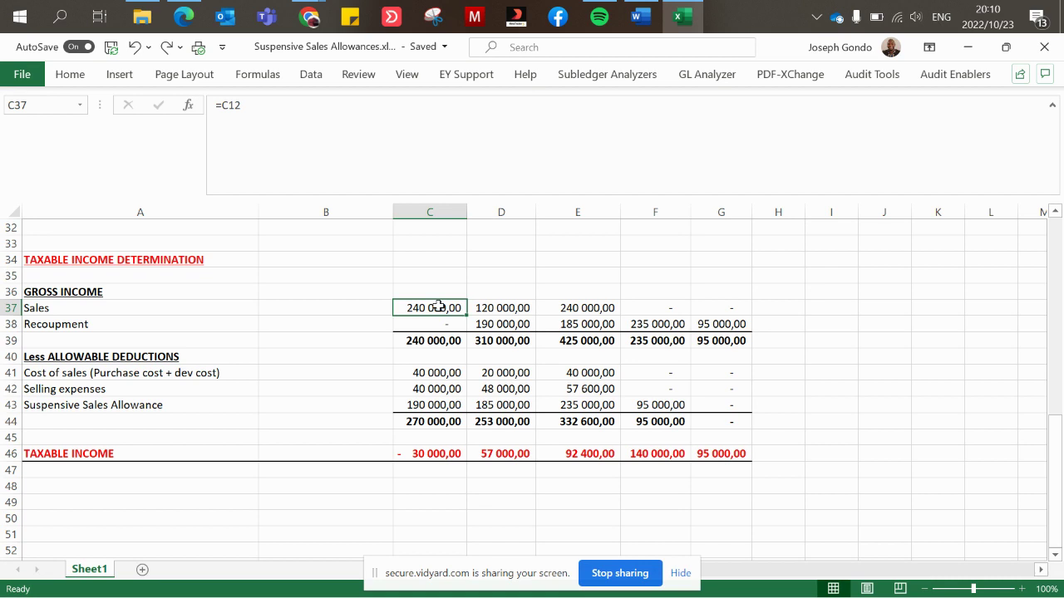
{"action": "left_click", "coordinate": [482, 309]}
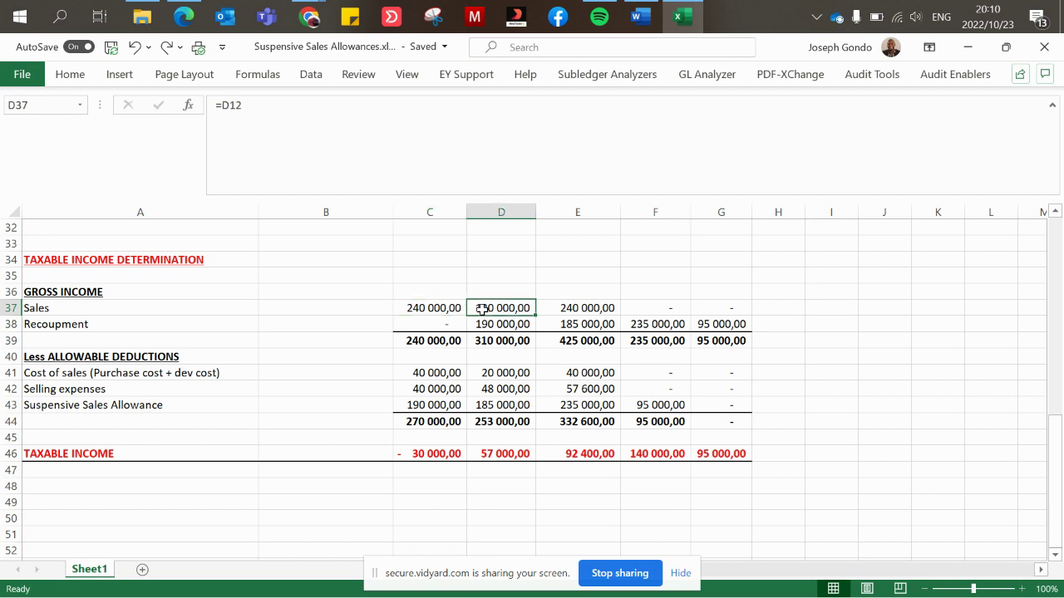
{"action": "left_click", "coordinate": [572, 305]}
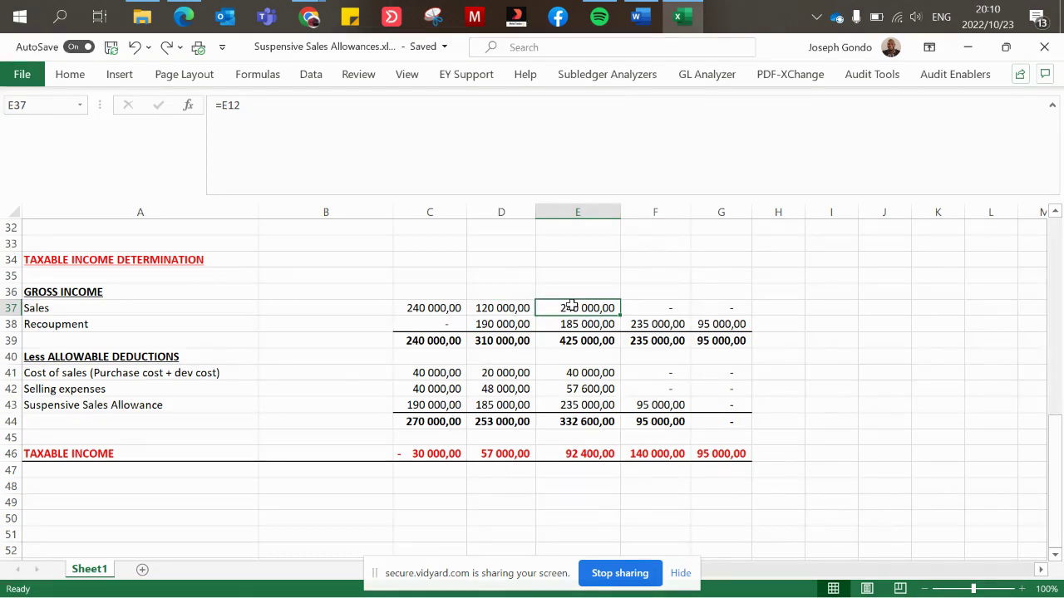
{"action": "left_click", "coordinate": [711, 311]}
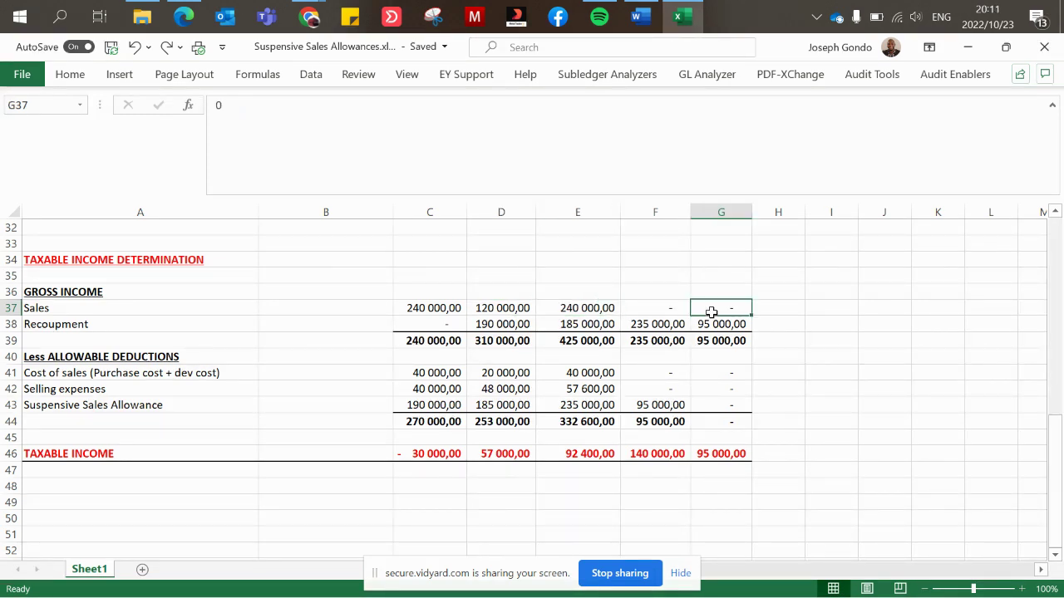
Step: Check the first-year Recoupment value, then switch to the Income Tax Act PDF in Edge
{"action": "left_click", "coordinate": [249, 327]}
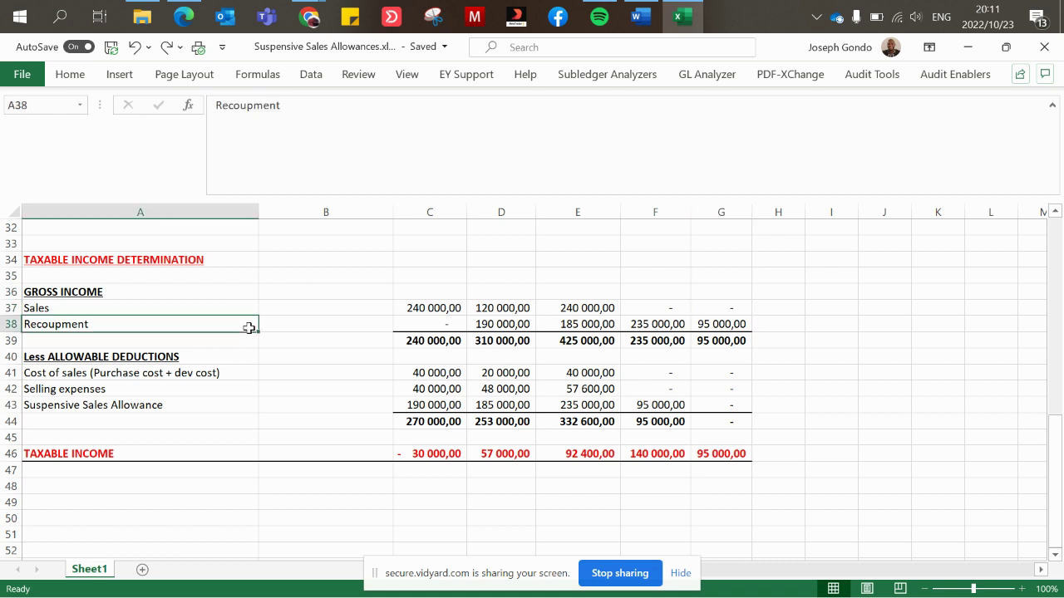
{"action": "left_click", "coordinate": [452, 323]}
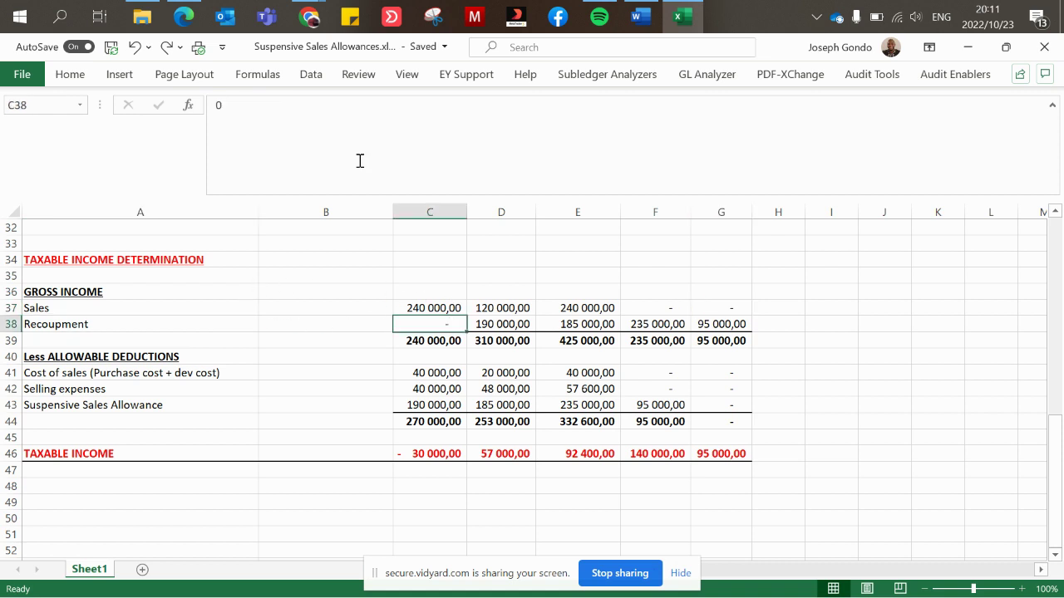
{"action": "left_click", "coordinate": [183, 18]}
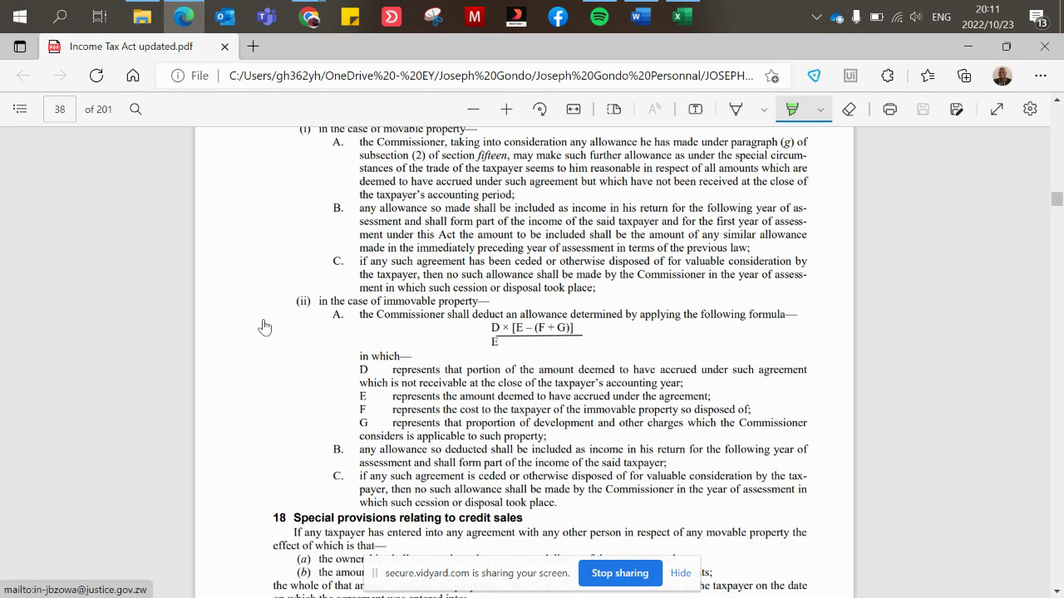
Step: Scroll the PDF to the immovable-property allowance formula, then return to the Excel workbook
{"action": "scroll", "coordinate": [181, 500], "scroll_direction": "down", "scroll_amount": 2}
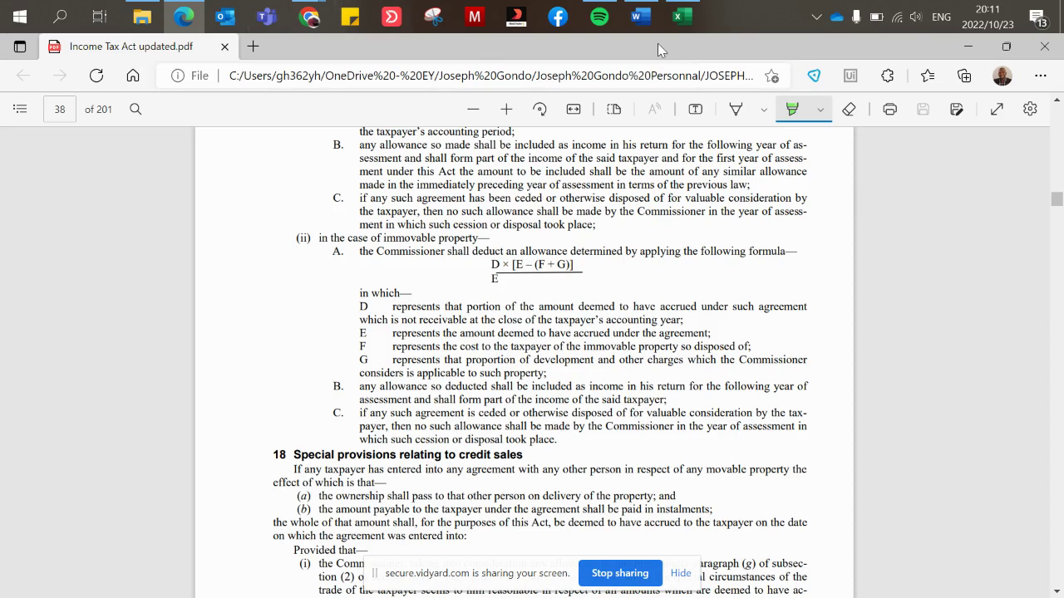
{"action": "left_click", "coordinate": [682, 17]}
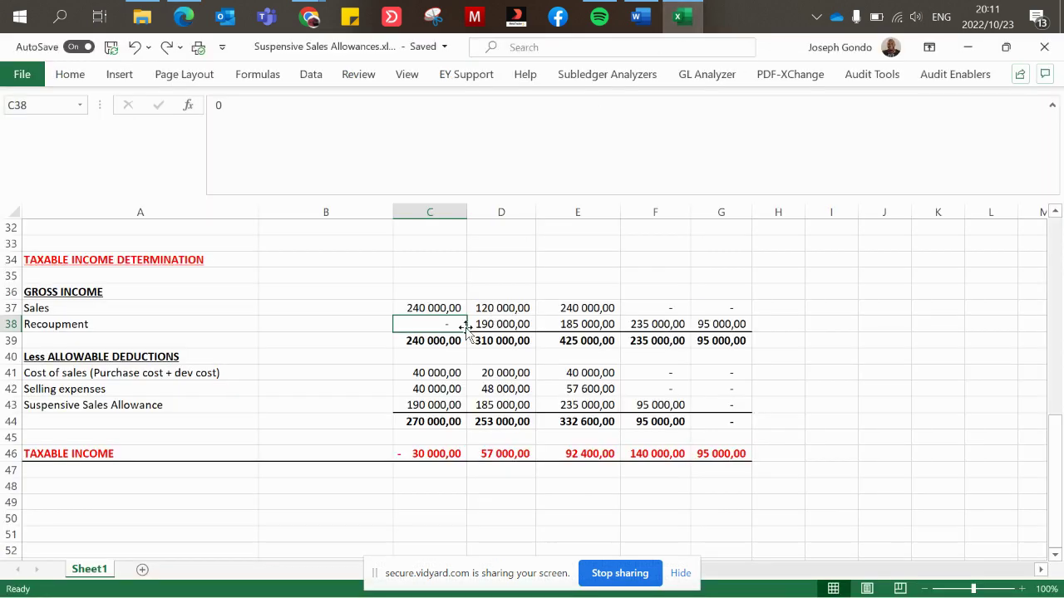
Step: Check the first-year cost of sales and the first- and second-year allowance total formulas
{"action": "left_click", "coordinate": [416, 371]}
{"action": "key", "text": "Up"}
{"action": "key", "text": "Up"}
{"action": "key", "text": "Up"}
{"action": "key", "text": "Up"}
{"action": "key", "text": "Up"}
{"action": "key", "text": "Up"}
{"action": "key", "text": "Up"}
{"action": "key", "text": "Up"}
{"action": "key", "text": "Up"}
{"action": "key", "text": "Up"}
{"action": "key", "text": "Up"}
{"action": "key", "text": "Up"}
{"action": "key", "text": "Up"}
{"action": "key", "text": "Up"}
{"action": "key", "text": "Up"}
{"action": "key", "text": "Up"}
{"action": "key", "text": "Up"}
{"action": "key", "text": "Up"}
{"action": "key", "text": "Up"}
{"action": "key", "text": "Down"}
{"action": "key", "text": "Down"}
{"action": "key", "text": "Down"}
{"action": "key", "text": "Down"}
{"action": "key", "text": "Down"}
{"action": "key", "text": "Down"}
{"action": "key", "text": "Down"}
{"action": "key", "text": "Down"}
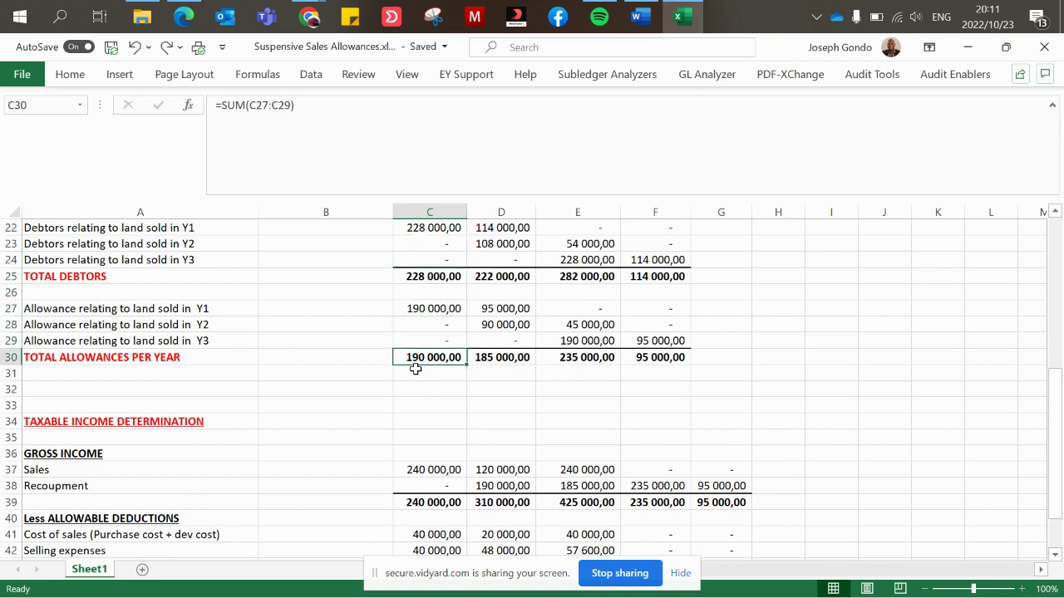
{"action": "key", "text": "Right"}
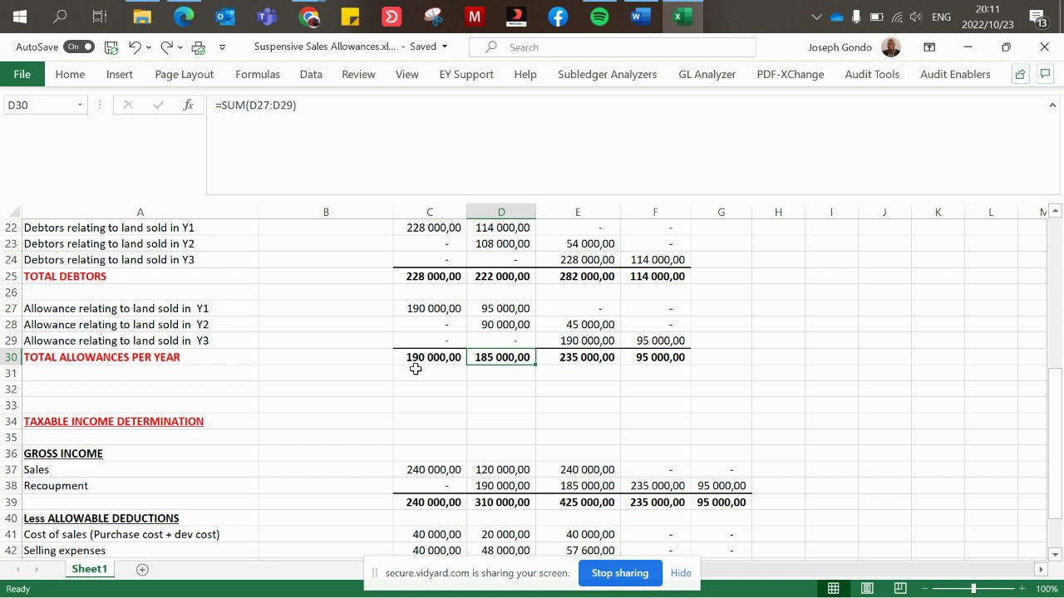
{"action": "key", "text": "Down"}
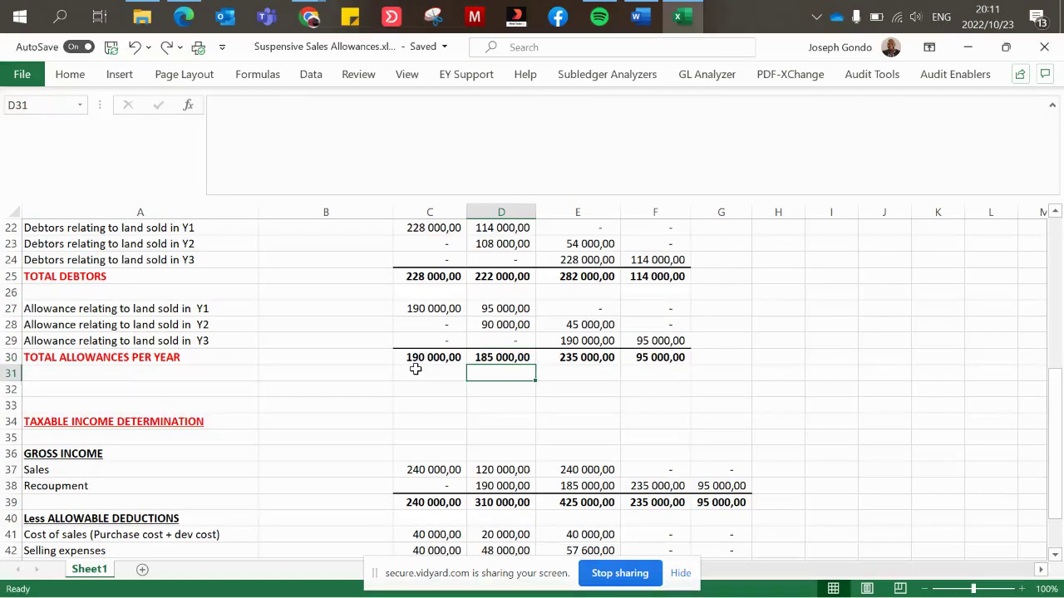
{"action": "key", "text": "Up"}
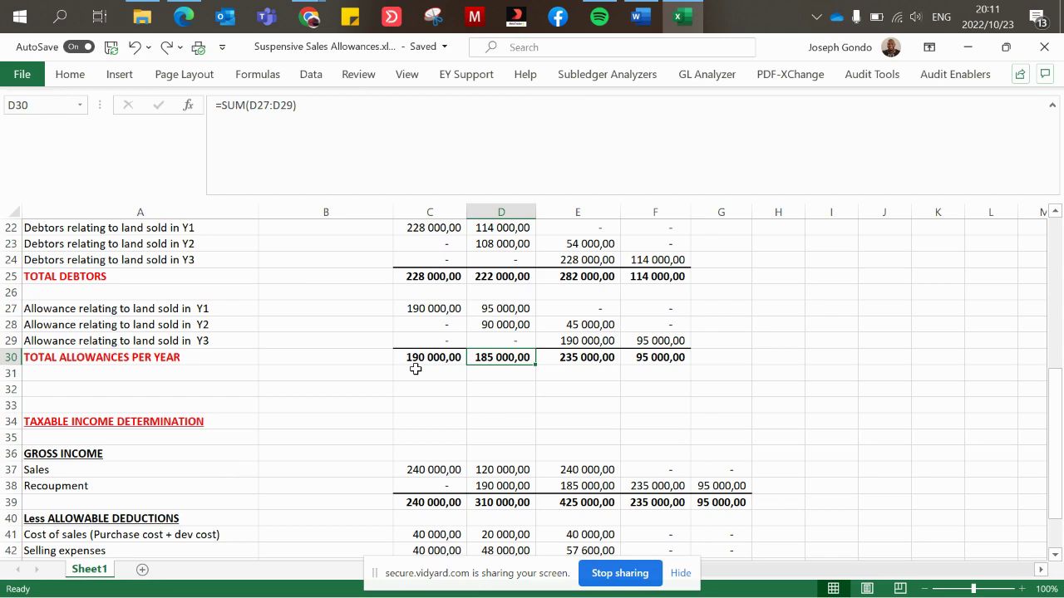
{"action": "key", "text": "Down"}
{"action": "key", "text": "Down"}
{"action": "key", "text": "Down"}
{"action": "key", "text": "Down"}
{"action": "key", "text": "Down"}
{"action": "key", "text": "Down"}
{"action": "key", "text": "Down"}
{"action": "key", "text": "Down"}
{"action": "key", "text": "Down"}
{"action": "key", "text": "Down"}
{"action": "key", "text": "Down"}
{"action": "key", "text": "Down"}
{"action": "key", "text": "Down"}
{"action": "key", "text": "Down"}
{"action": "key", "text": "Down"}
{"action": "key", "text": "Down"}
{"action": "key", "text": "Down"}
{"action": "key", "text": "Down"}
{"action": "key", "text": "Down"}
{"action": "key", "text": "Down"}
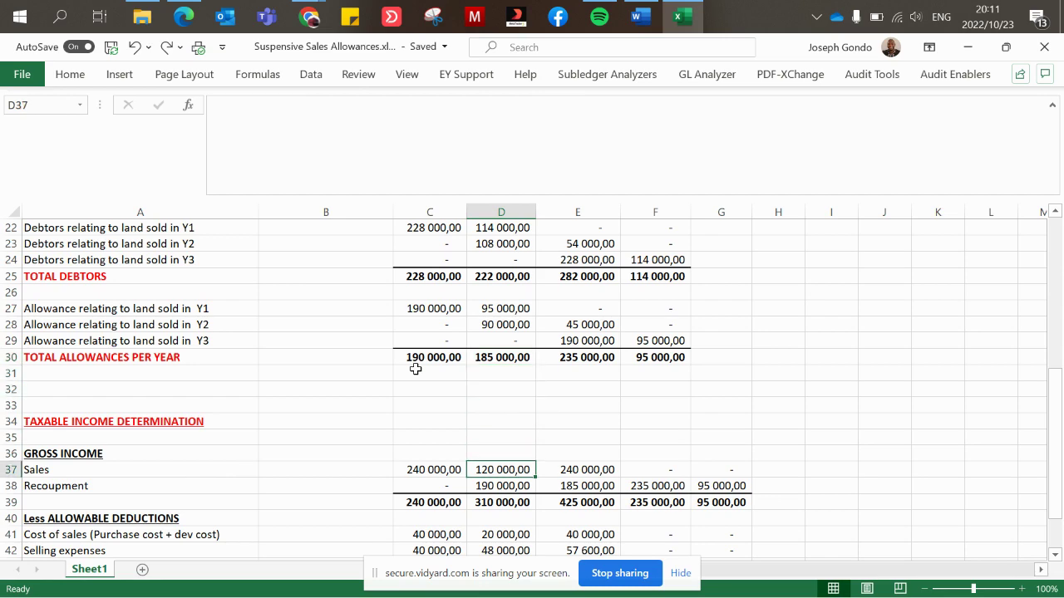
{"action": "key", "text": "Up"}
{"action": "key", "text": "Up"}
{"action": "key", "text": "Up"}
{"action": "key", "text": "Up"}
{"action": "key", "text": "Up"}
{"action": "key", "text": "Up"}
{"action": "key", "text": "Up"}
{"action": "key", "text": "Up"}
{"action": "key", "text": "Up"}
{"action": "key", "text": "Up"}
{"action": "key", "text": "Up"}
{"action": "key", "text": "Up"}
{"action": "key", "text": "Up"}
{"action": "key", "text": "Up"}
{"action": "key", "text": "Up"}
{"action": "key", "text": "Up"}
{"action": "key", "text": "Up"}
{"action": "key", "text": "Up"}
{"action": "key", "text": "Up"}
{"action": "key", "text": "Up"}
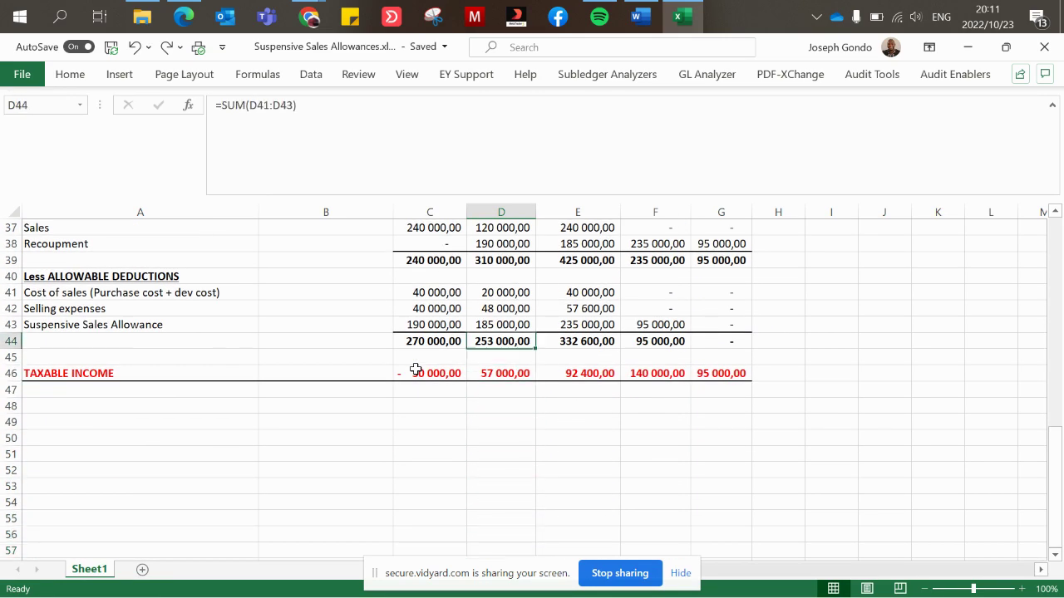
Step: Review the Y1 and Y2 recoupment cells and fill the first-year allowance total gold
{"action": "left_click", "coordinate": [455, 306]}
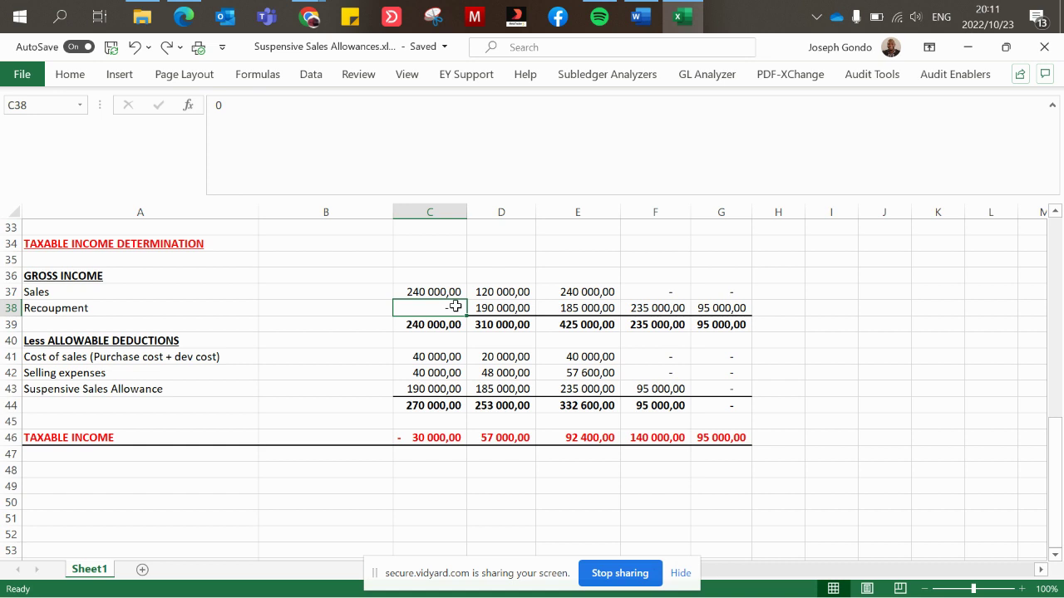
{"action": "left_click", "coordinate": [496, 309]}
{"action": "key", "text": "Up"}
{"action": "key", "text": "Up"}
{"action": "key", "text": "Up"}
{"action": "key", "text": "Up"}
{"action": "key", "text": "Up"}
{"action": "key", "text": "Up"}
{"action": "key", "text": "Up"}
{"action": "key", "text": "Up"}
{"action": "key", "text": "Up"}
{"action": "key", "text": "Up"}
{"action": "key", "text": "Up"}
{"action": "key", "text": "Up"}
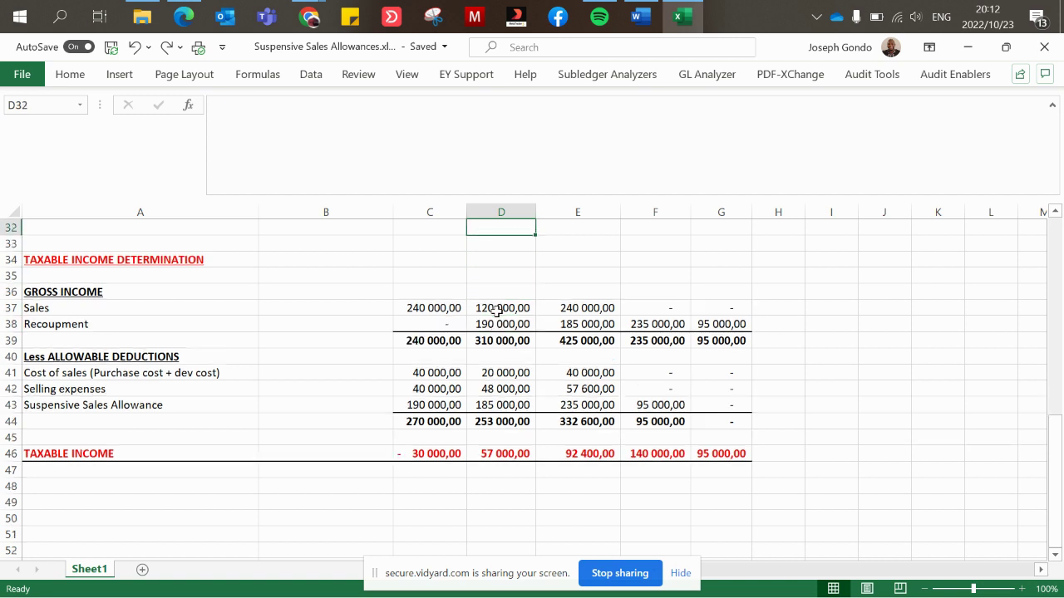
{"action": "left_click", "coordinate": [440, 300]}
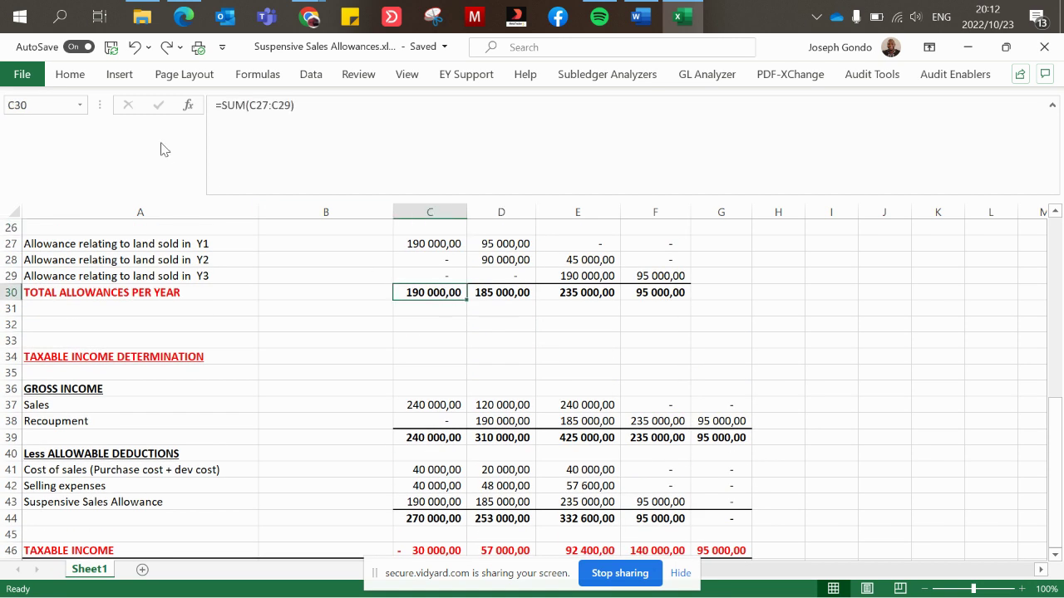
{"action": "left_click", "coordinate": [71, 74]}
{"action": "left_click", "coordinate": [201, 133]}
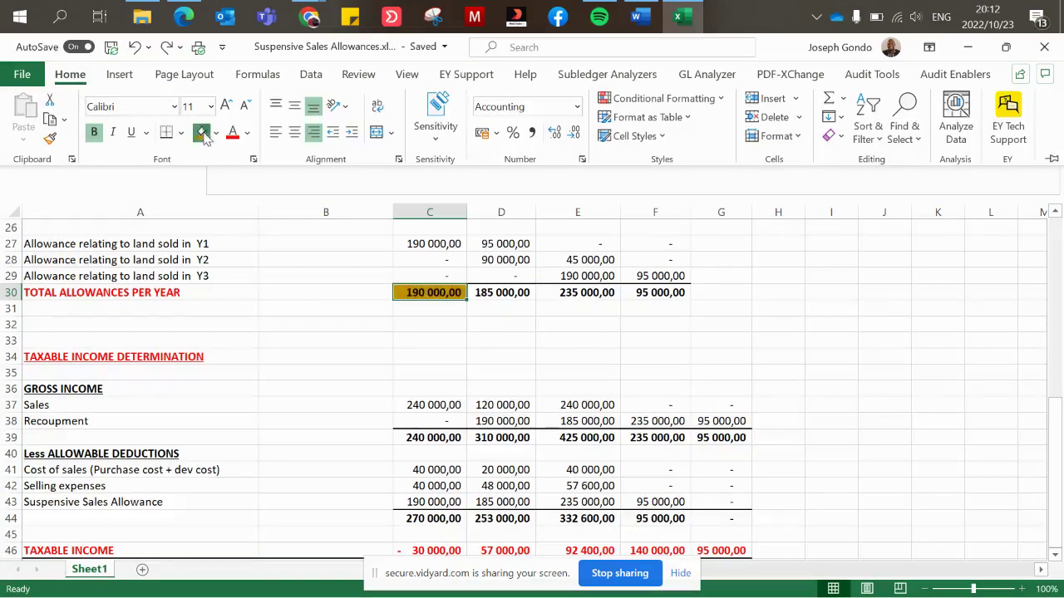
Step: Fill the second-year allowance total gold and select the row 39 gross income totals
{"action": "left_click", "coordinate": [590, 421]}
{"action": "left_click", "coordinate": [507, 294]}
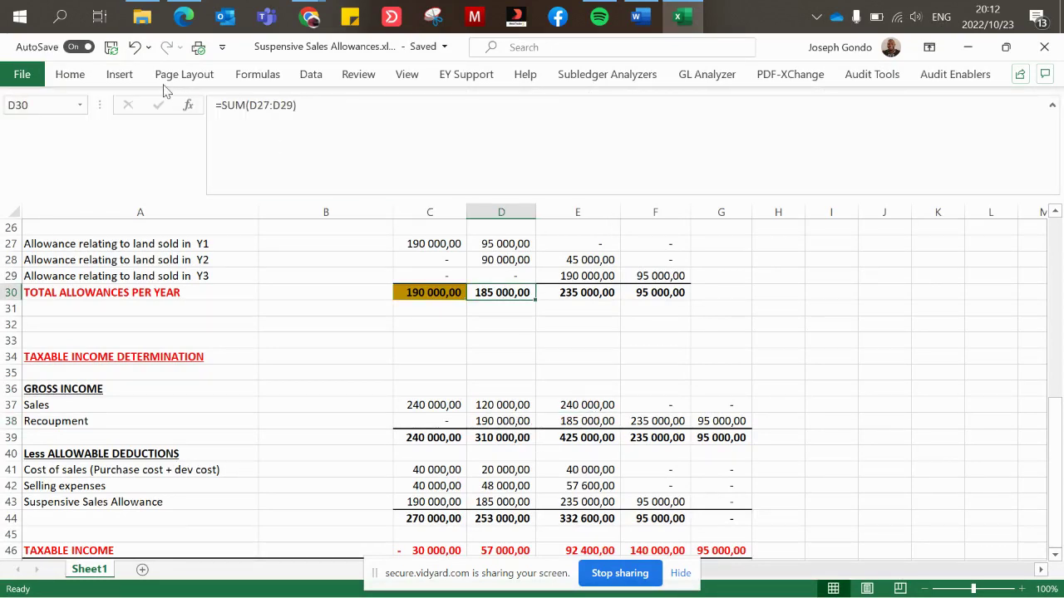
{"action": "left_click", "coordinate": [71, 74]}
{"action": "left_click", "coordinate": [202, 132]}
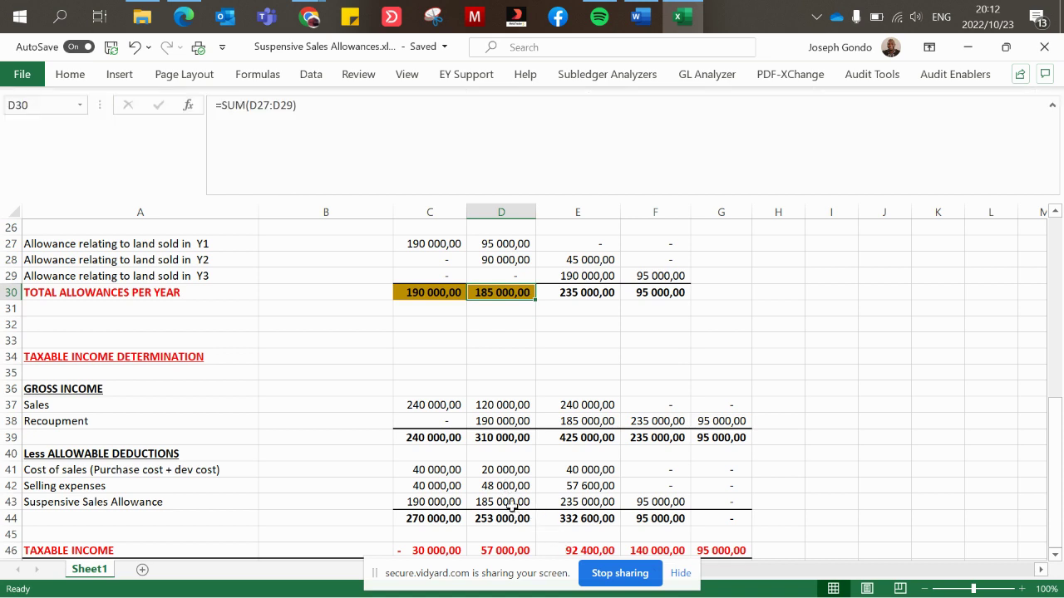
{"action": "left_click", "coordinate": [511, 420]}
{"action": "key", "text": "Down"}
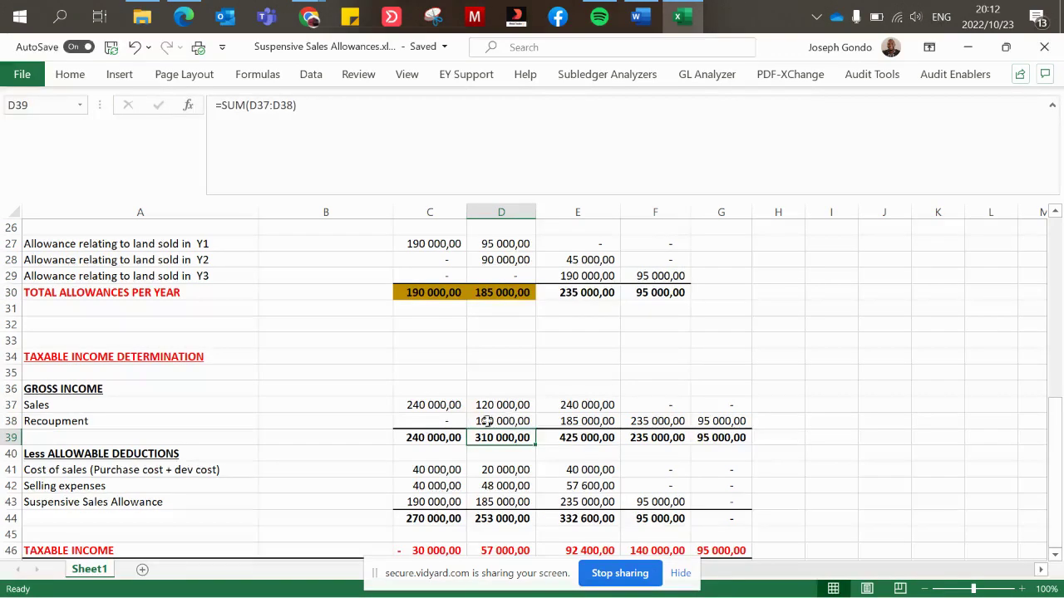
{"action": "left_click_drag", "start_coordinate": [431, 437], "coordinate": [719, 438]}
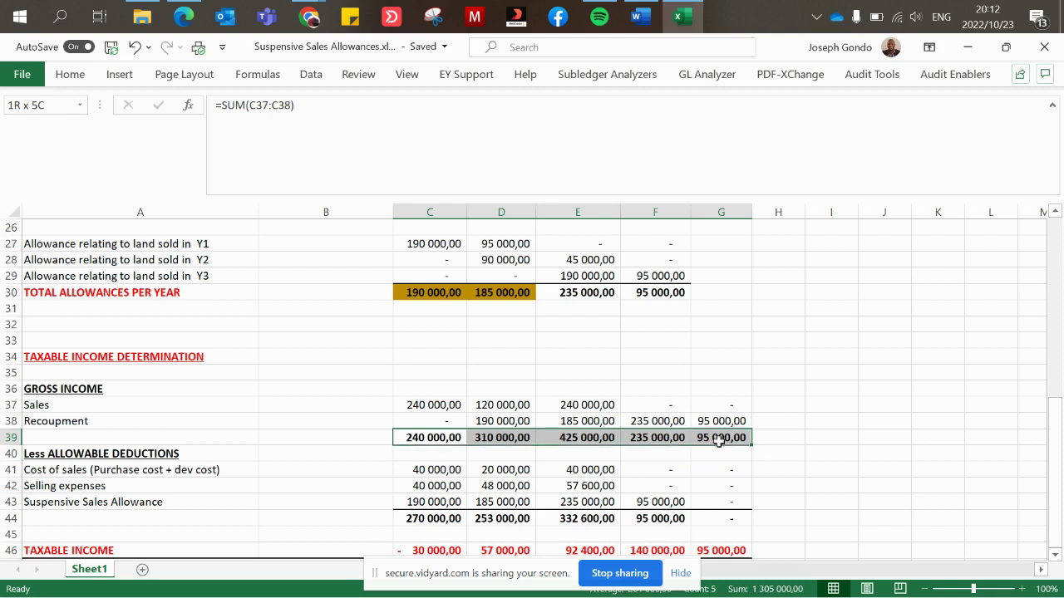
Step: Check the Y1 cost of sales and 40000 selling expenses, then bring up the Income Tax Act PDF
{"action": "left_click", "coordinate": [433, 482]}
{"action": "key", "text": "Down"}
{"action": "key", "text": "Down"}
{"action": "key", "text": "Down"}
{"action": "key", "text": "Down"}
{"action": "key", "text": "Down"}
{"action": "key", "text": "Down"}
{"action": "key", "text": "Down"}
{"action": "key", "text": "Down"}
{"action": "key", "text": "Down"}
{"action": "key", "text": "Down"}
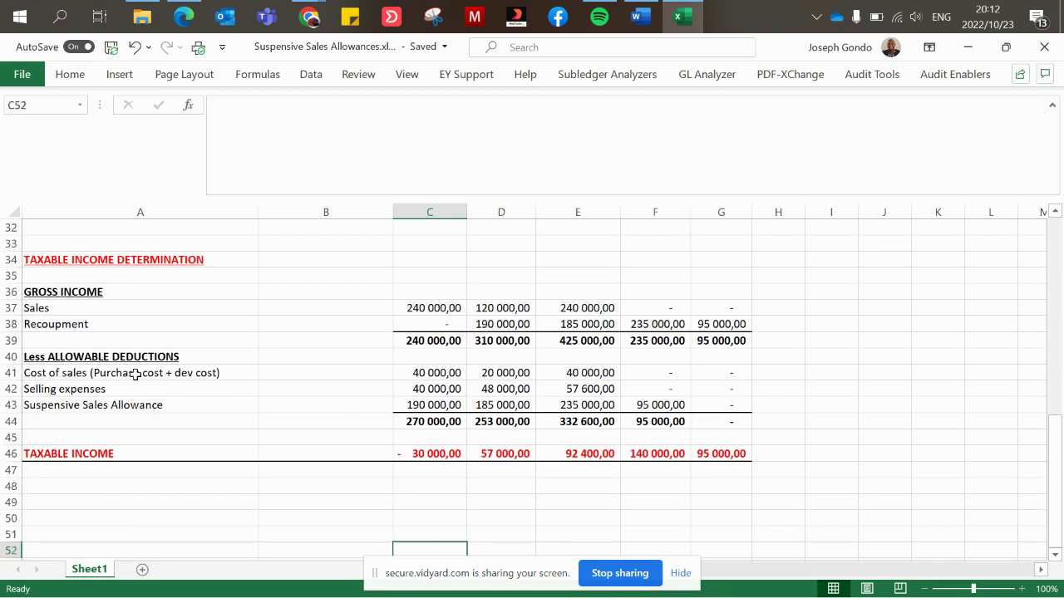
{"action": "left_click", "coordinate": [56, 360]}
{"action": "left_click", "coordinate": [57, 374]}
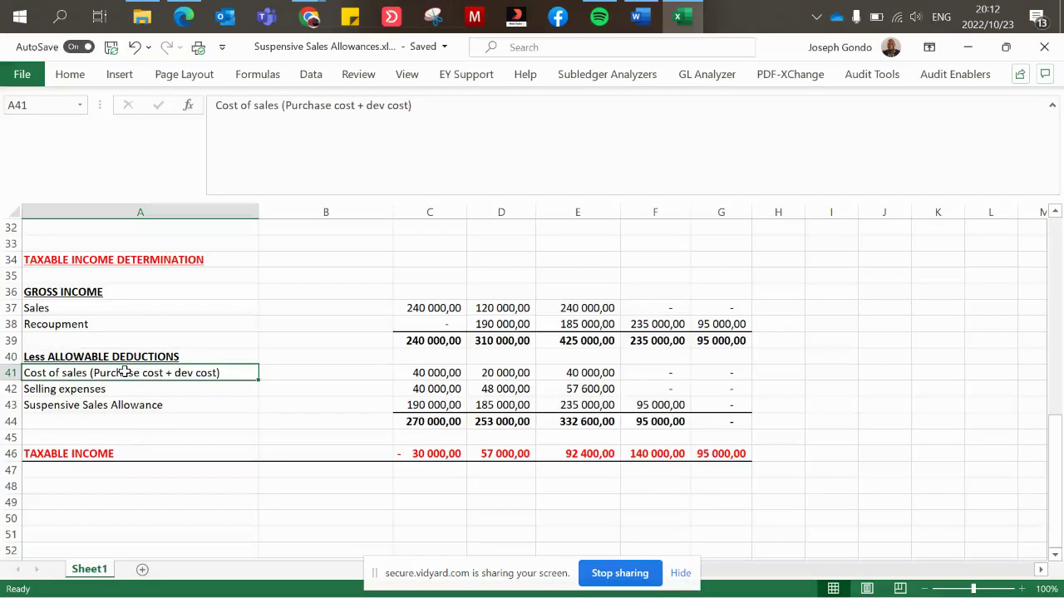
{"action": "left_click", "coordinate": [414, 371]}
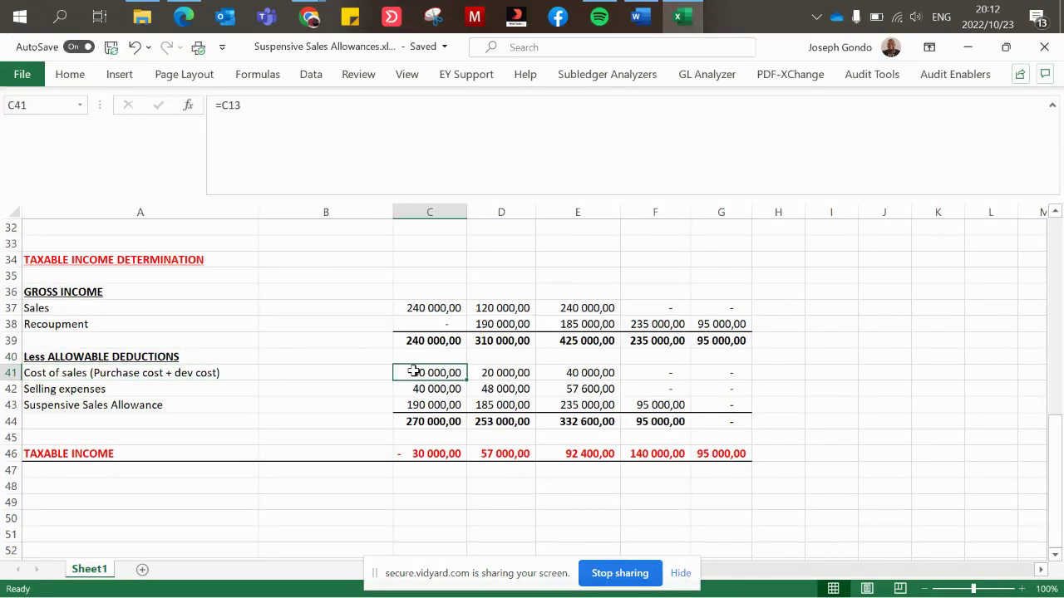
{"action": "left_click_drag", "start_coordinate": [513, 372], "coordinate": [445, 371]}
{"action": "left_click", "coordinate": [445, 371]}
{"action": "left_click", "coordinate": [58, 387]}
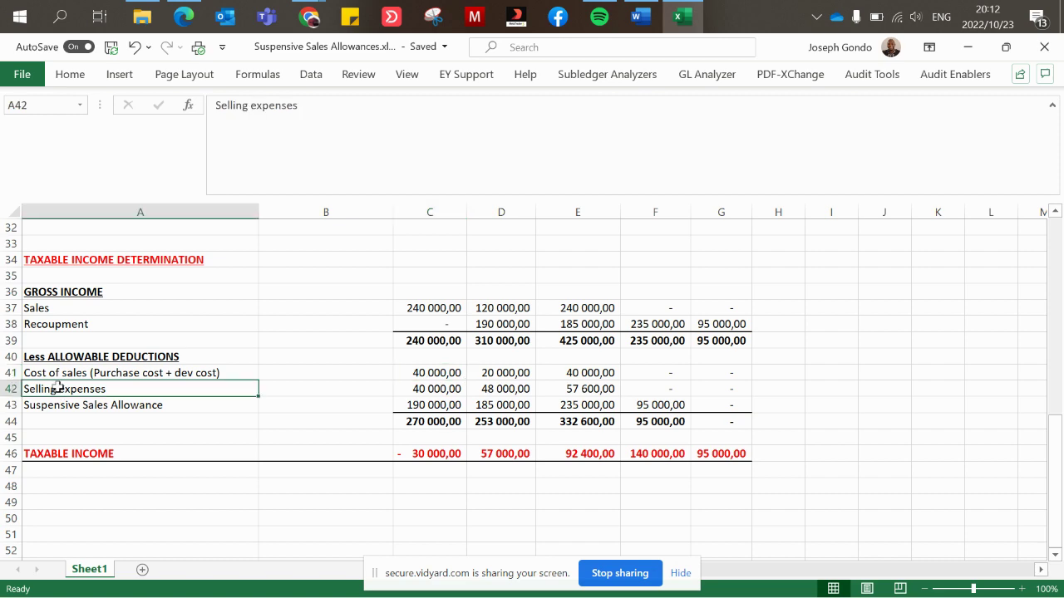
{"action": "left_click", "coordinate": [420, 388]}
{"action": "left_click", "coordinate": [187, 17]}
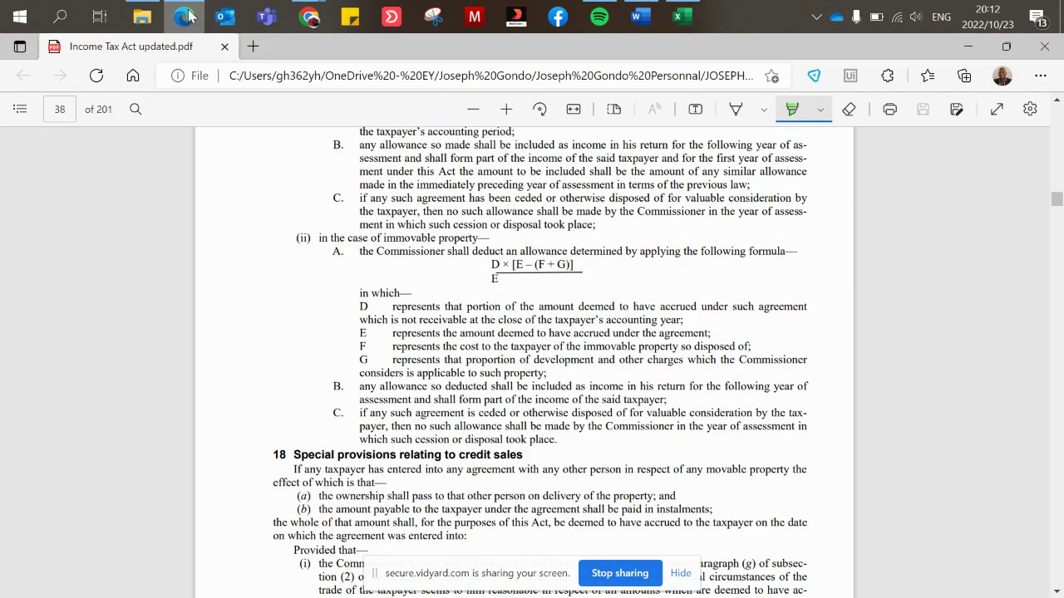
Step: Reread the selling expenses paragraph in the Word assignment question, then go back to Excel
{"action": "left_click", "coordinate": [638, 17]}
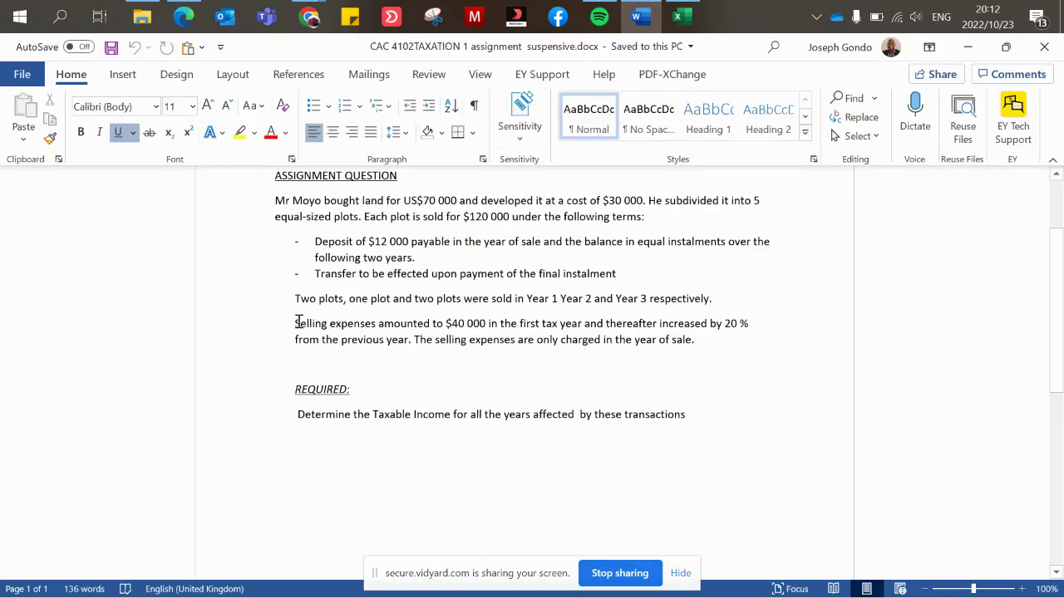
{"action": "left_click_drag", "start_coordinate": [291, 323], "coordinate": [706, 356]}
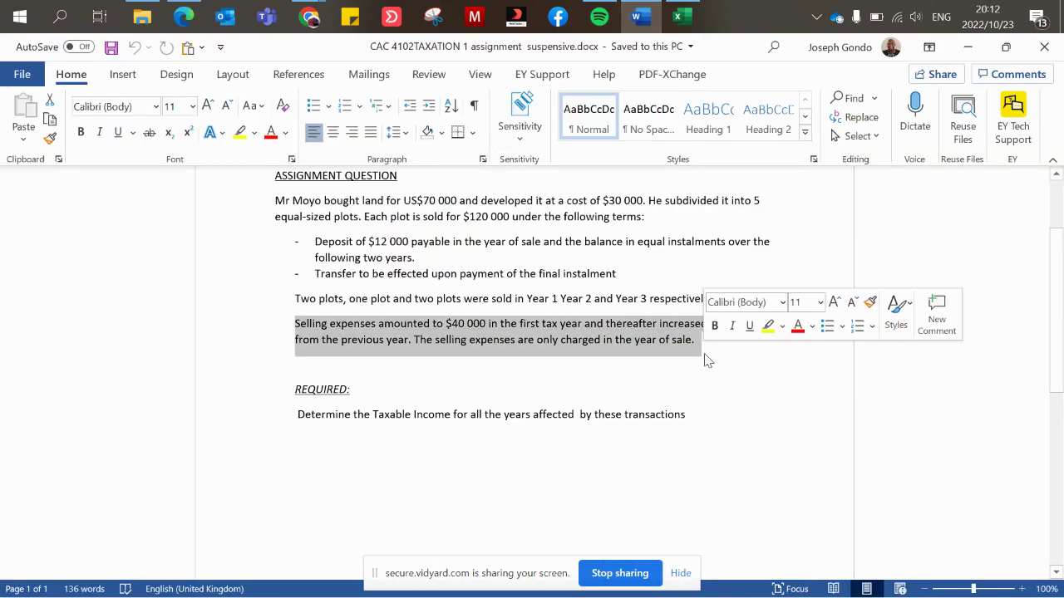
{"action": "left_click", "coordinate": [561, 357]}
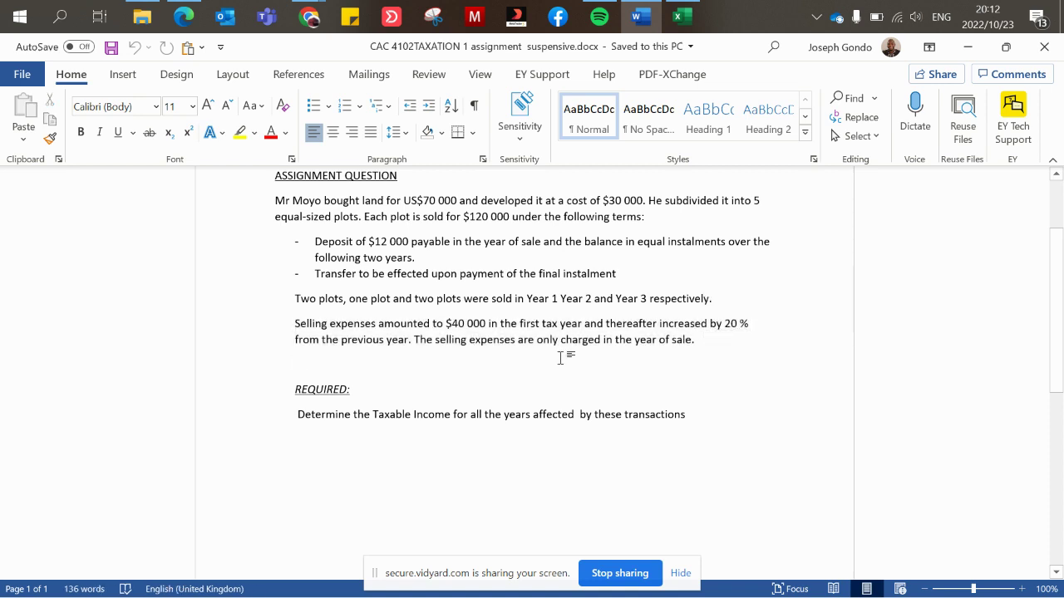
{"action": "left_click", "coordinate": [682, 16]}
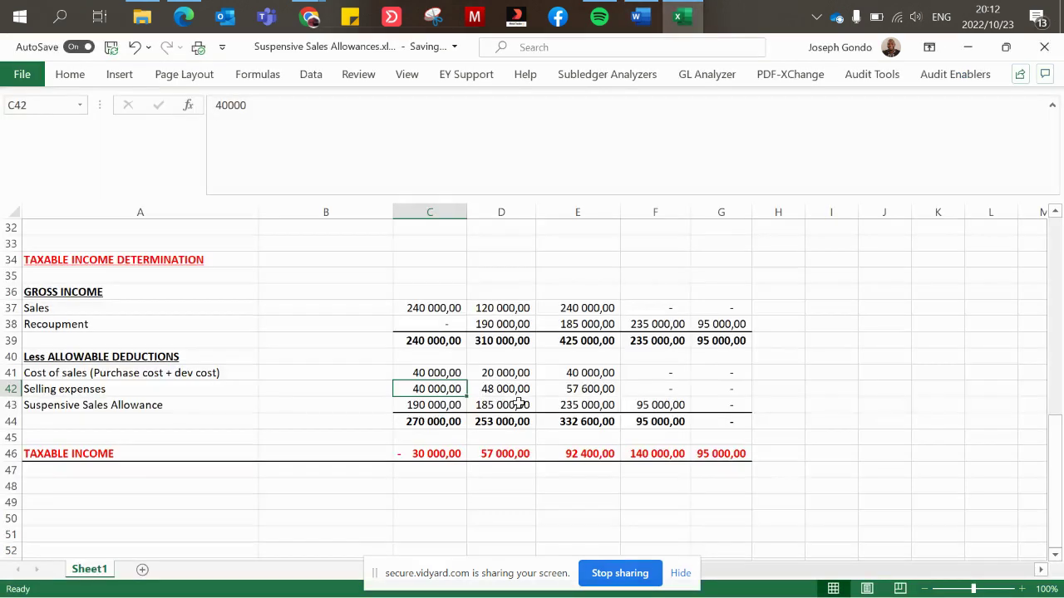
{"action": "double_click", "coordinate": [493, 391]}
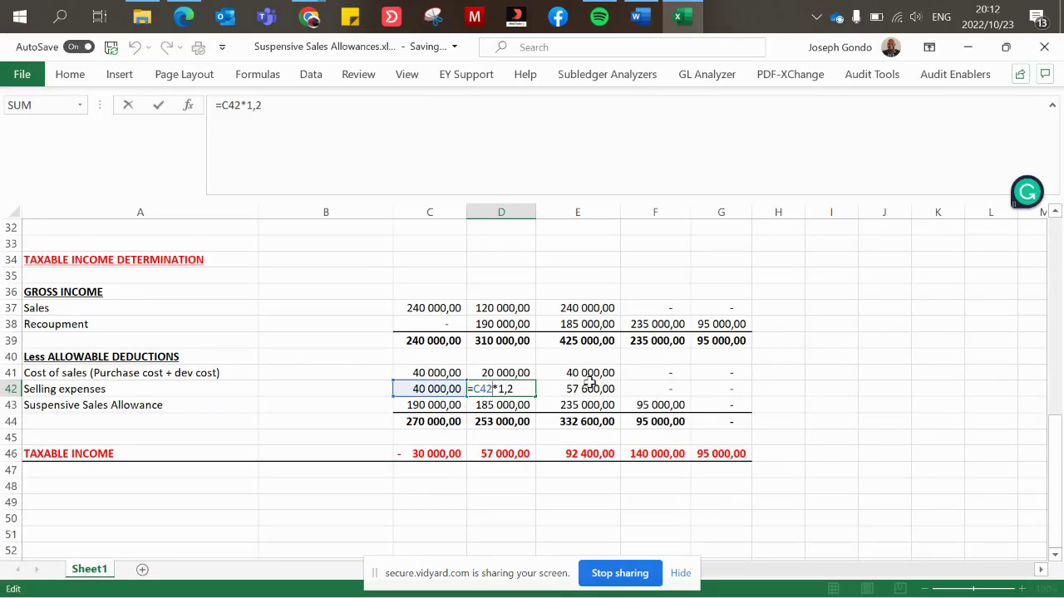
{"action": "key", "text": "Return"}
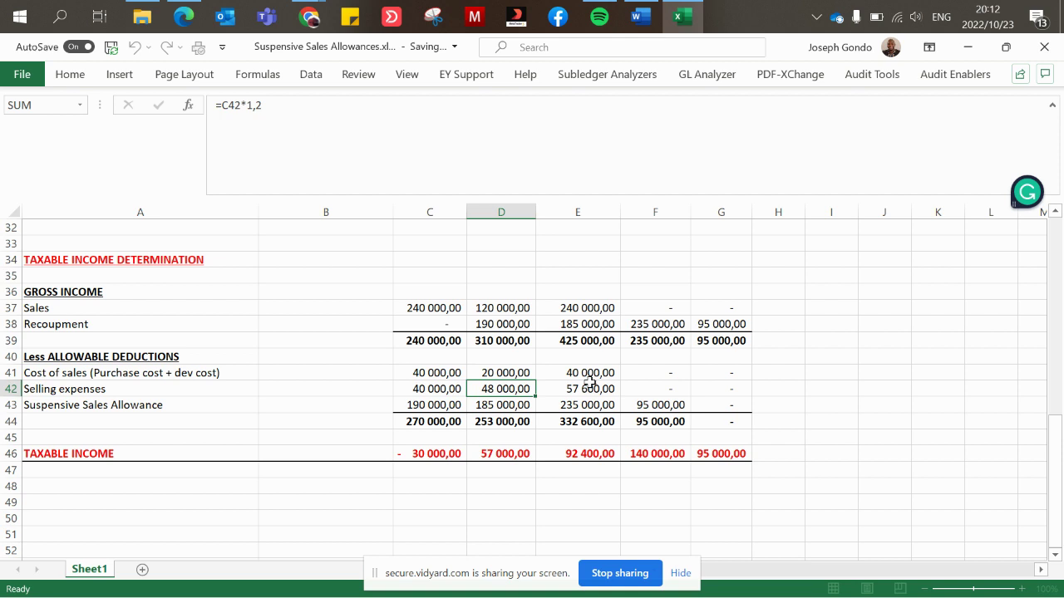
{"action": "key", "text": "Up"}
{"action": "key", "text": "Right"}
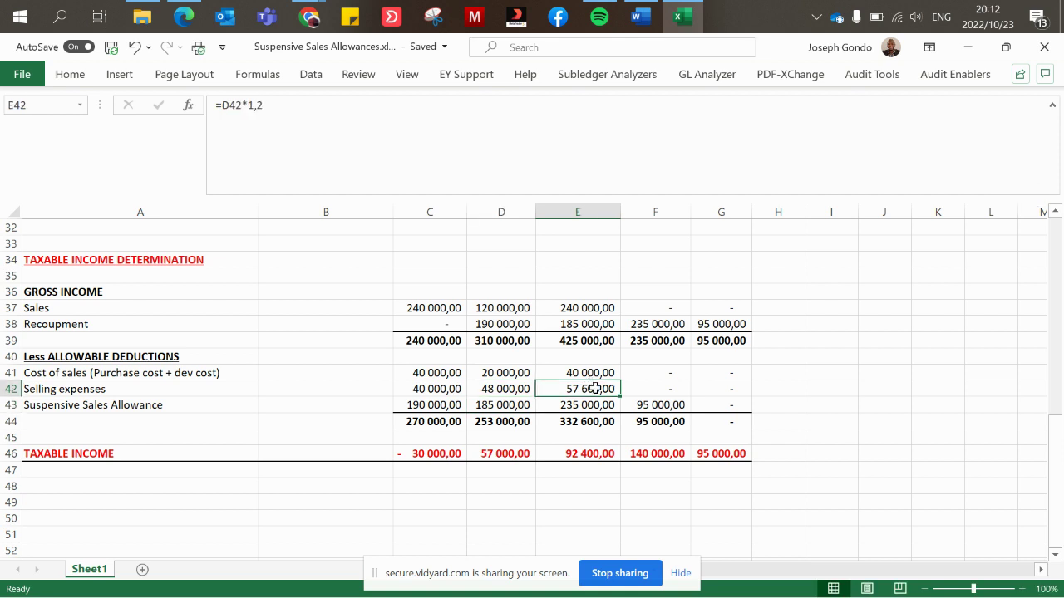
{"action": "double_click", "coordinate": [591, 387]}
{"action": "key", "text": "Return"}
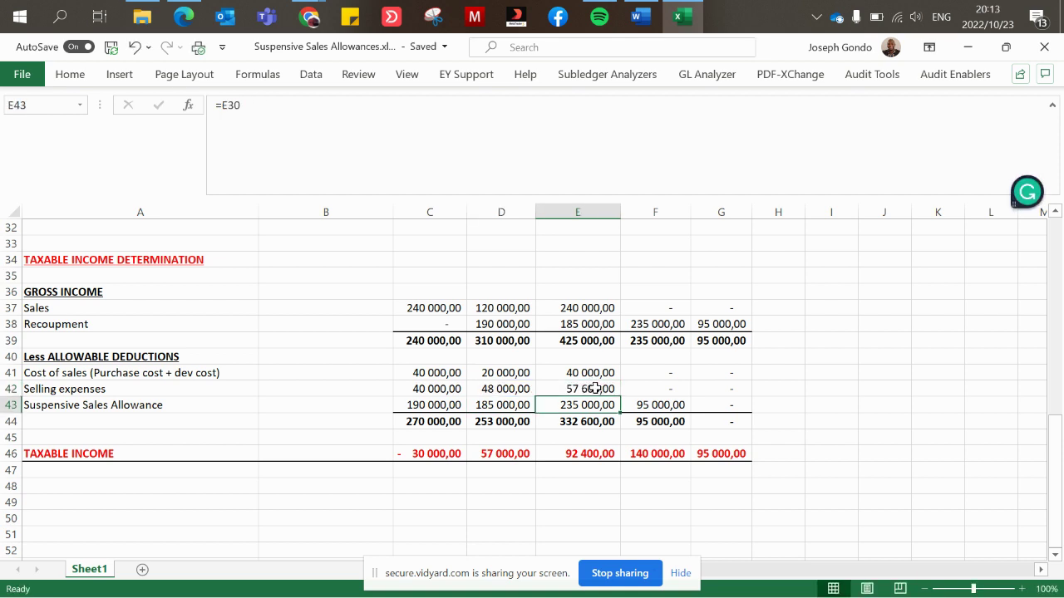
{"action": "key", "text": "Down"}
{"action": "key", "text": "Up"}
{"action": "key", "text": "Left"}
{"action": "key", "text": "Left"}
{"action": "key", "text": "Left"}
{"action": "key", "text": "Left"}
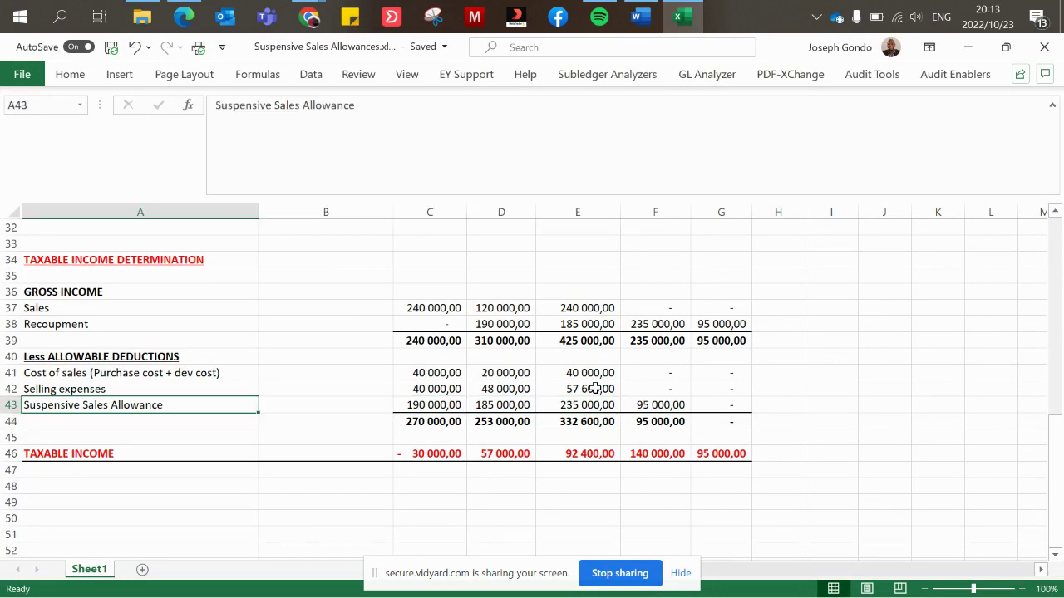
{"action": "key", "text": "Right"}
{"action": "key", "text": "Right"}
{"action": "key", "text": "Up"}
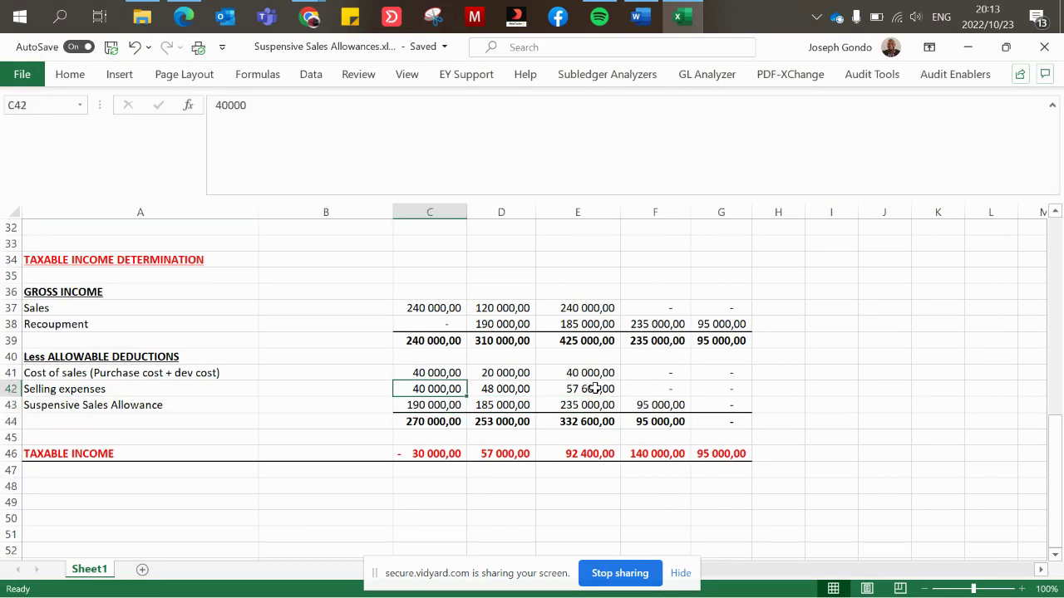
{"action": "key", "text": "Up"}
{"action": "key", "text": "Up"}
{"action": "key", "text": "Up"}
{"action": "key", "text": "Up"}
{"action": "key", "text": "Up"}
{"action": "key", "text": "Up"}
{"action": "key", "text": "Up"}
{"action": "key", "text": "Up"}
{"action": "key", "text": "Up"}
{"action": "key", "text": "Up"}
{"action": "key", "text": "Up"}
{"action": "key", "text": "Up"}
{"action": "key", "text": "Up"}
{"action": "key", "text": "Up"}
{"action": "key", "text": "Up"}
{"action": "key", "text": "Up"}
{"action": "key", "text": "Up"}
{"action": "key", "text": "Up"}
{"action": "key", "text": "Down"}
{"action": "key", "text": "Down"}
{"action": "key", "text": "Down"}
{"action": "key", "text": "Down"}
{"action": "key", "text": "Down"}
{"action": "key", "text": "Down"}
{"action": "key", "text": "shift+Right"}
{"action": "key", "text": "shift+Right"}
{"action": "key", "text": "shift+Right"}
{"action": "key", "text": "shift+Right"}
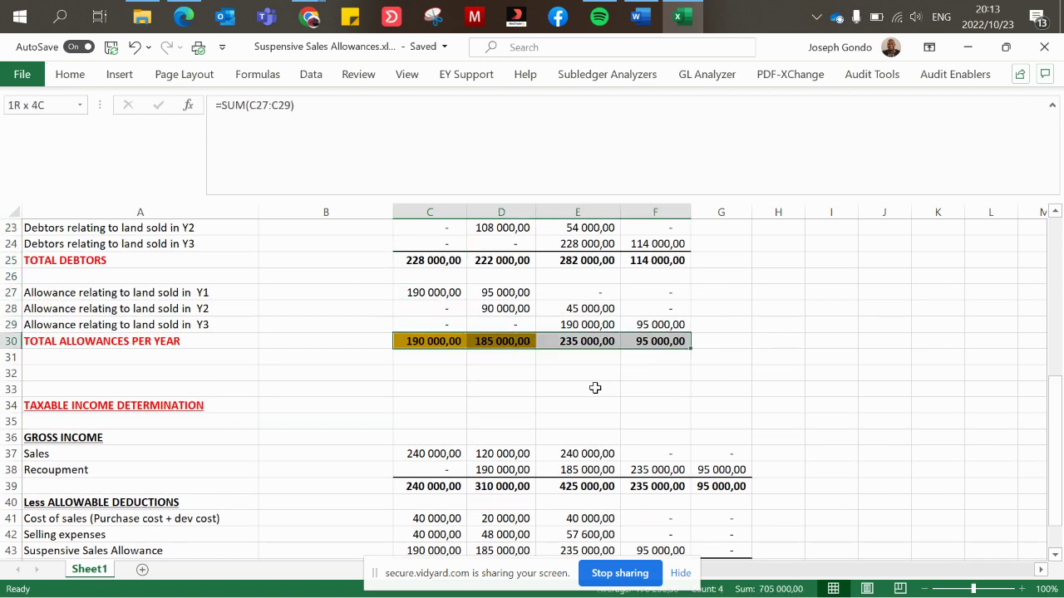
{"action": "key", "text": "shift+Left"}
{"action": "key", "text": "Down"}
{"action": "key", "text": "Down"}
{"action": "key", "text": "Down"}
{"action": "key", "text": "Down"}
{"action": "key", "text": "Down"}
{"action": "key", "text": "Down"}
{"action": "key", "text": "Down"}
{"action": "key", "text": "Down"}
{"action": "key", "text": "Down"}
{"action": "key", "text": "Down"}
{"action": "key", "text": "Down"}
{"action": "key", "text": "Down"}
{"action": "key", "text": "Down"}
{"action": "key", "text": "Down"}
{"action": "key", "text": "Down"}
{"action": "key", "text": "Down"}
{"action": "key", "text": "Down"}
{"action": "key", "text": "Down"}
{"action": "key", "text": "Down"}
{"action": "key", "text": "Down"}
{"action": "key", "text": "Down"}
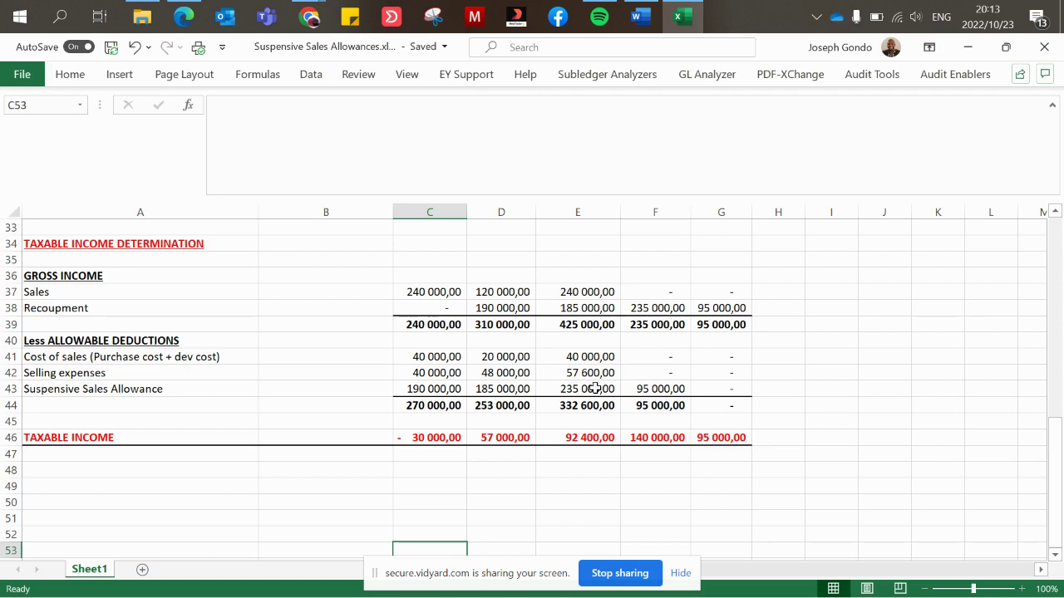
{"action": "left_click", "coordinate": [461, 402]}
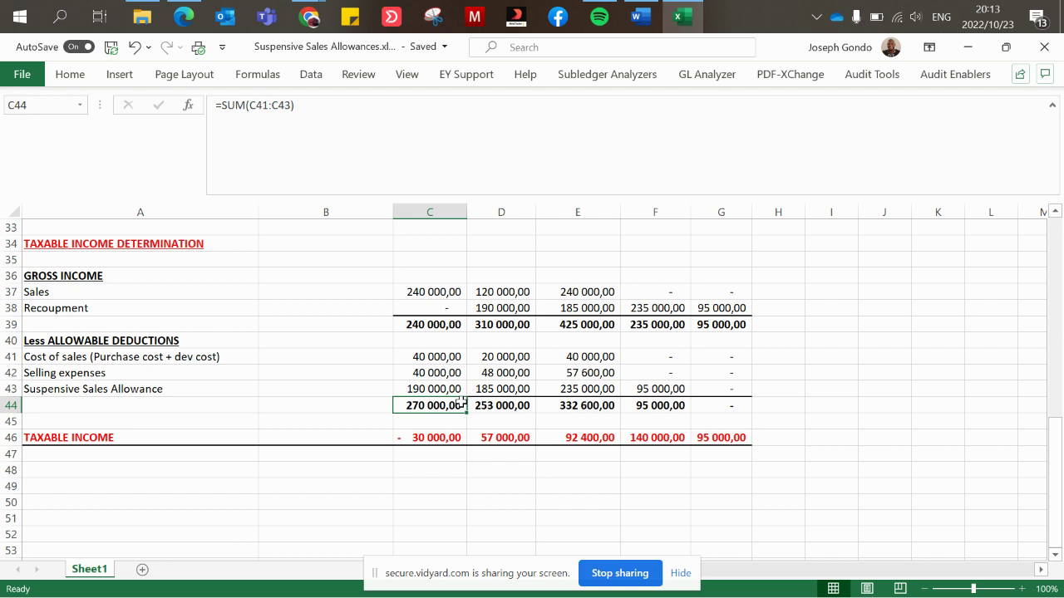
{"action": "left_click", "coordinate": [446, 438]}
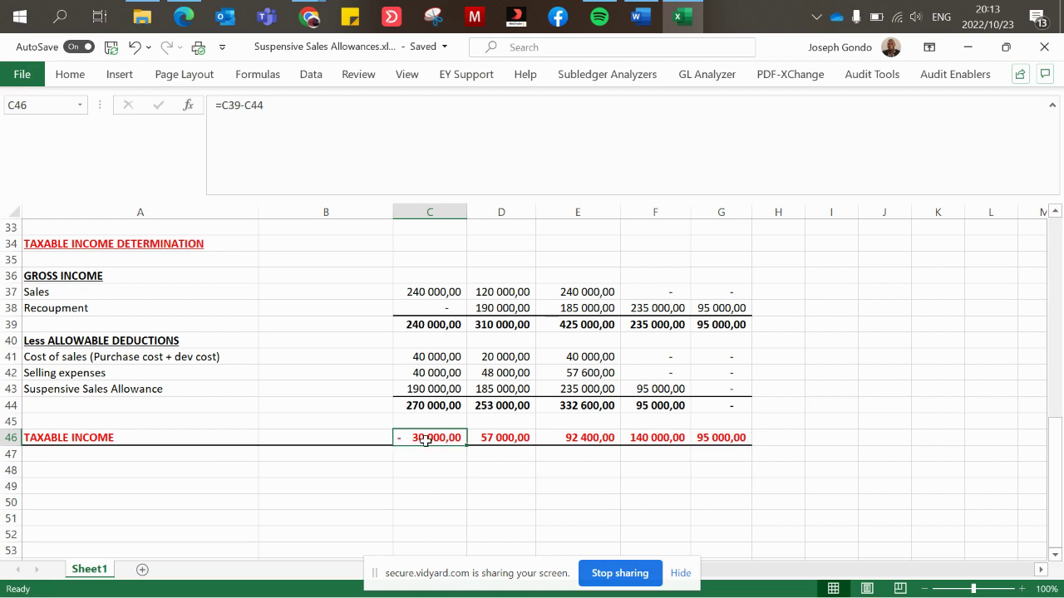
{"action": "left_click", "coordinate": [491, 438]}
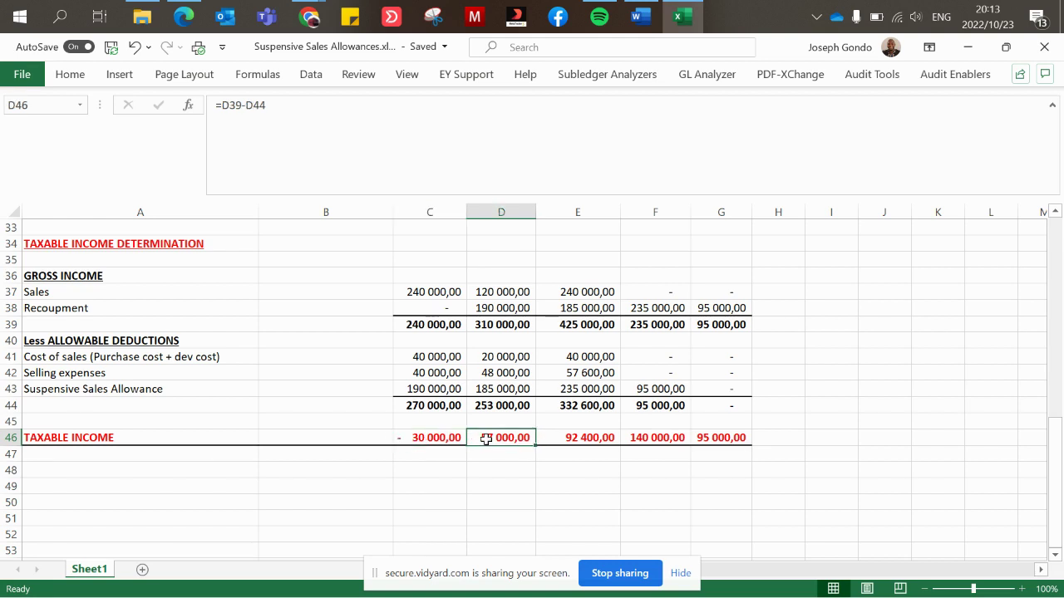
{"action": "left_click", "coordinate": [564, 438]}
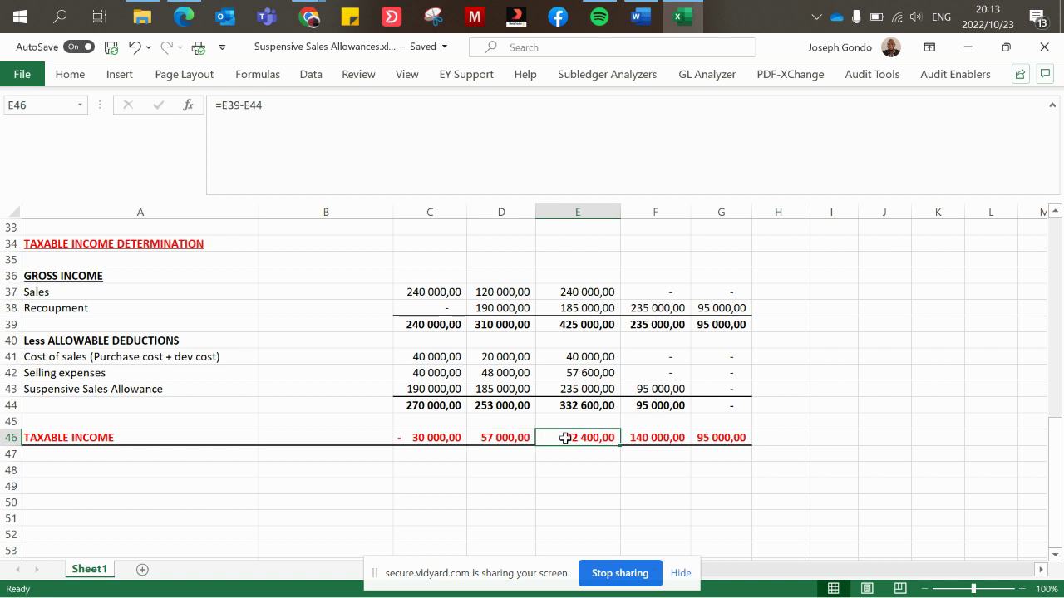
{"action": "left_click", "coordinate": [643, 437]}
{"action": "left_click", "coordinate": [723, 449]}
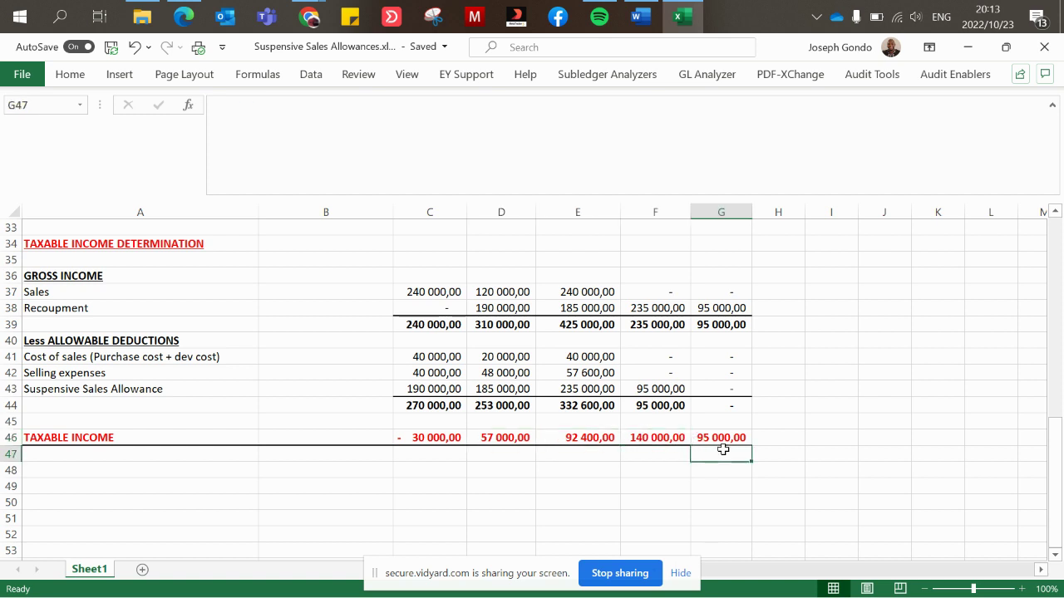
{"action": "left_click", "coordinate": [493, 464]}
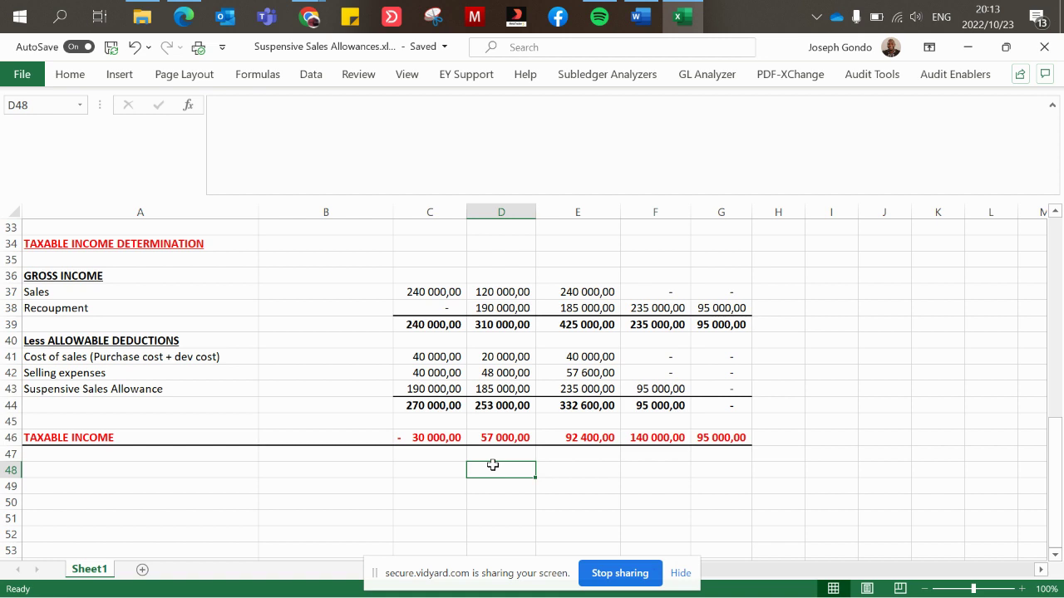
{"action": "left_click", "coordinate": [430, 391]}
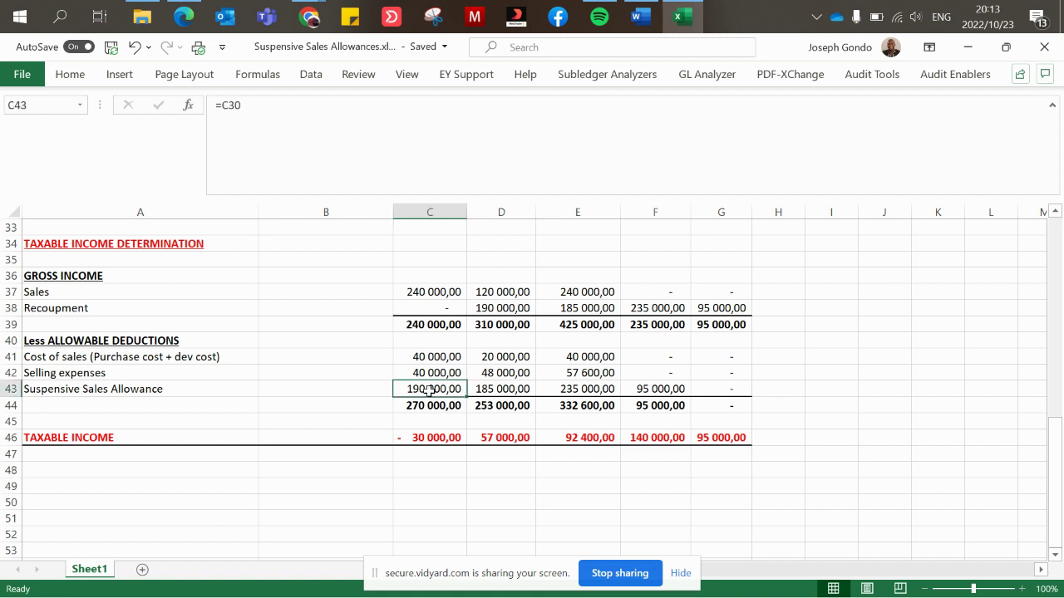
{"action": "left_click", "coordinate": [55, 372]}
{"action": "key", "text": "shift+Right"}
{"action": "key", "text": "shift+Right"}
{"action": "key", "text": "shift+Right"}
{"action": "key", "text": "shift+Right"}
{"action": "key", "text": "shift+Right"}
{"action": "key", "text": "shift+Right"}
{"action": "key", "text": "shift+Right"}
{"action": "key", "text": "shift+Left"}
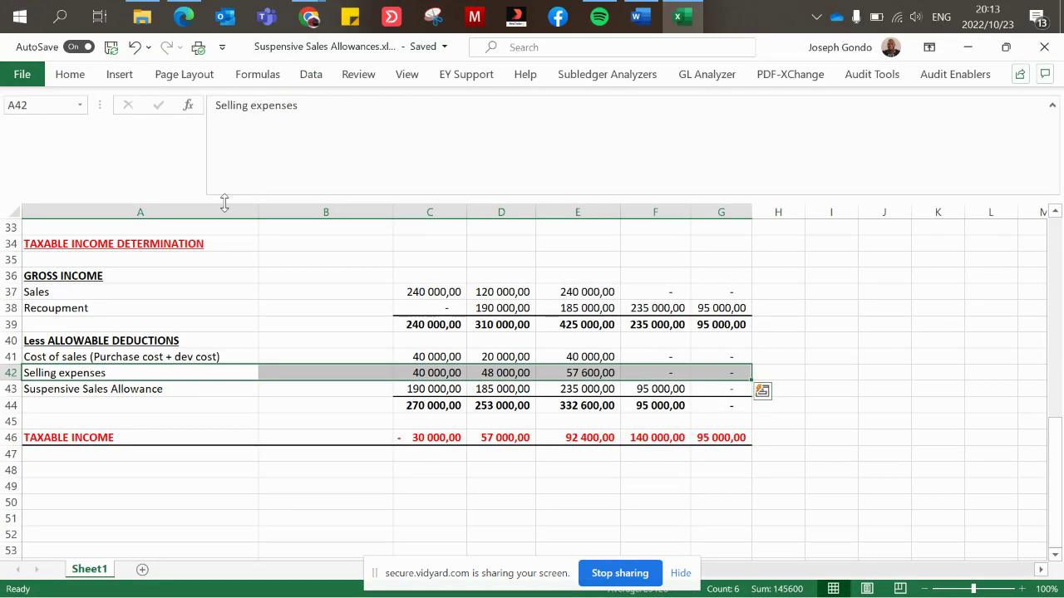
{"action": "left_click", "coordinate": [184, 18]}
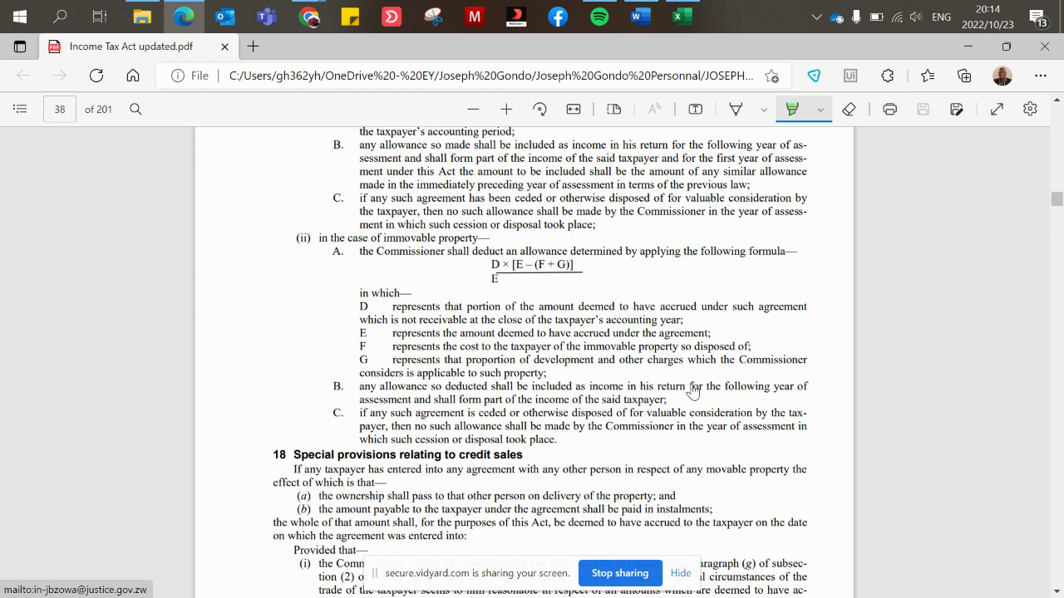
{"action": "left_click", "coordinate": [685, 17]}
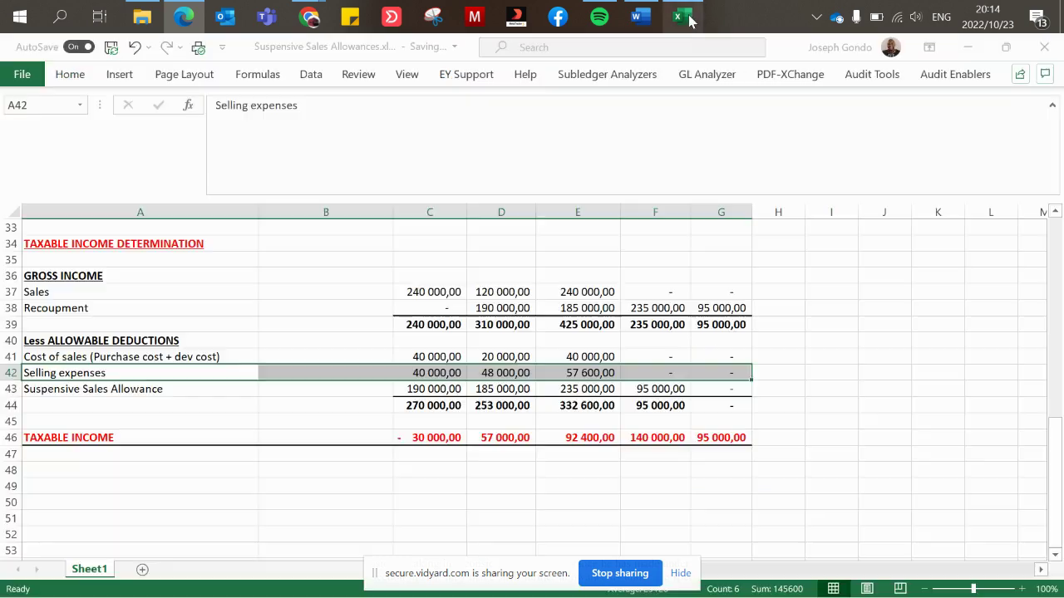
Step: Check the Y1 gross income total, then switch to the Vidyard recording window in Chrome
{"action": "left_click", "coordinate": [477, 307]}
{"action": "left_click", "coordinate": [355, 509]}
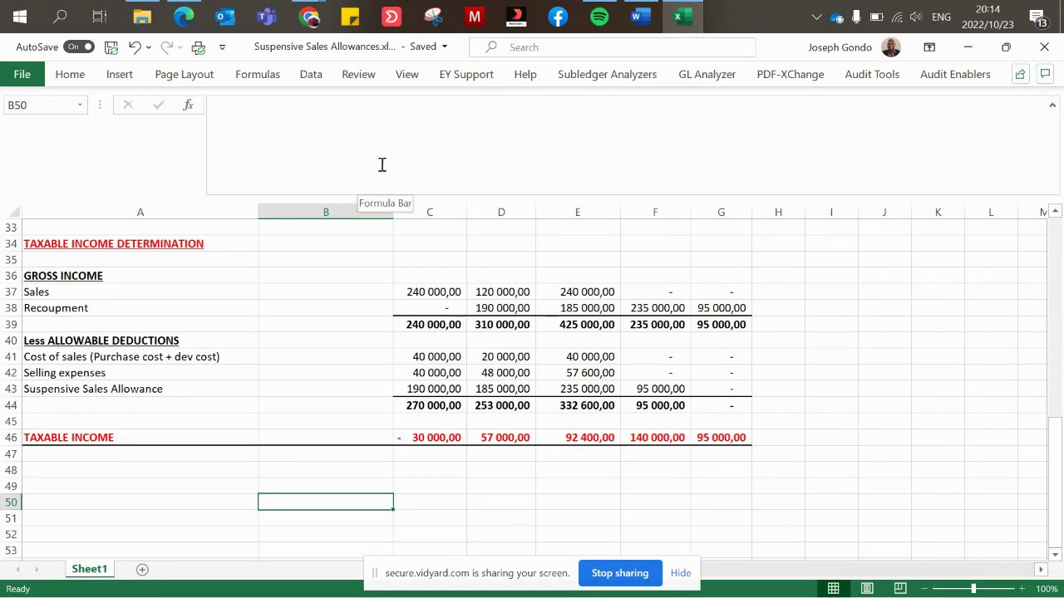
{"action": "left_click", "coordinate": [437, 322]}
{"action": "mouse_move", "coordinate": [312, 18]}
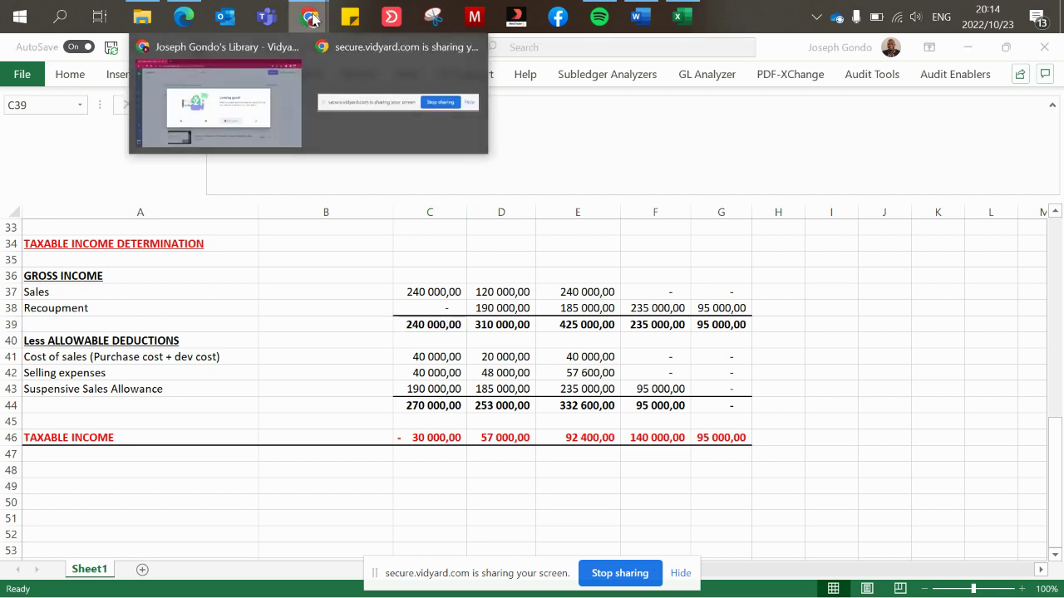
{"action": "left_click", "coordinate": [250, 103]}
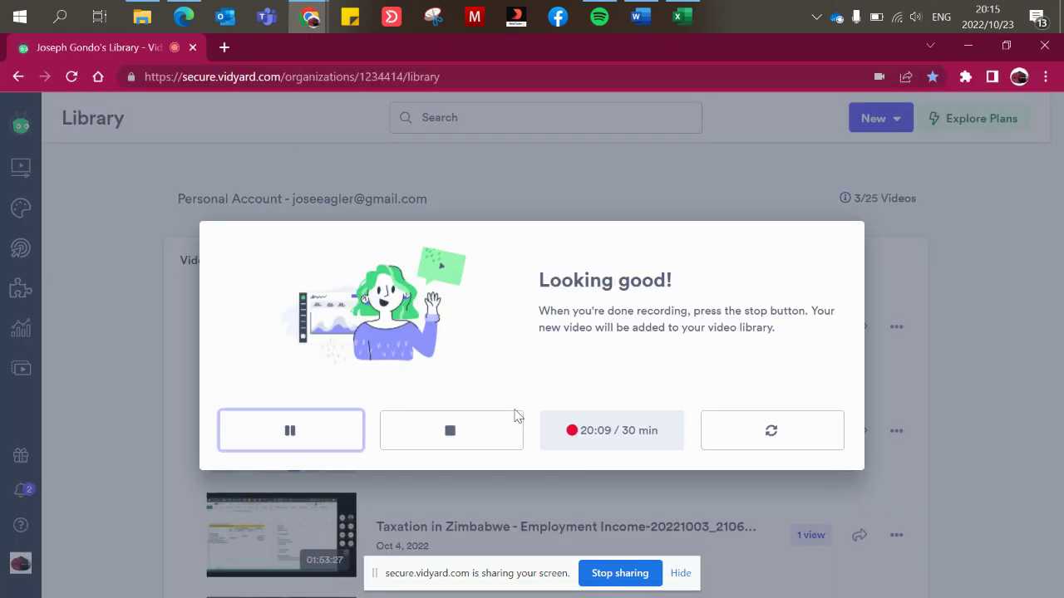